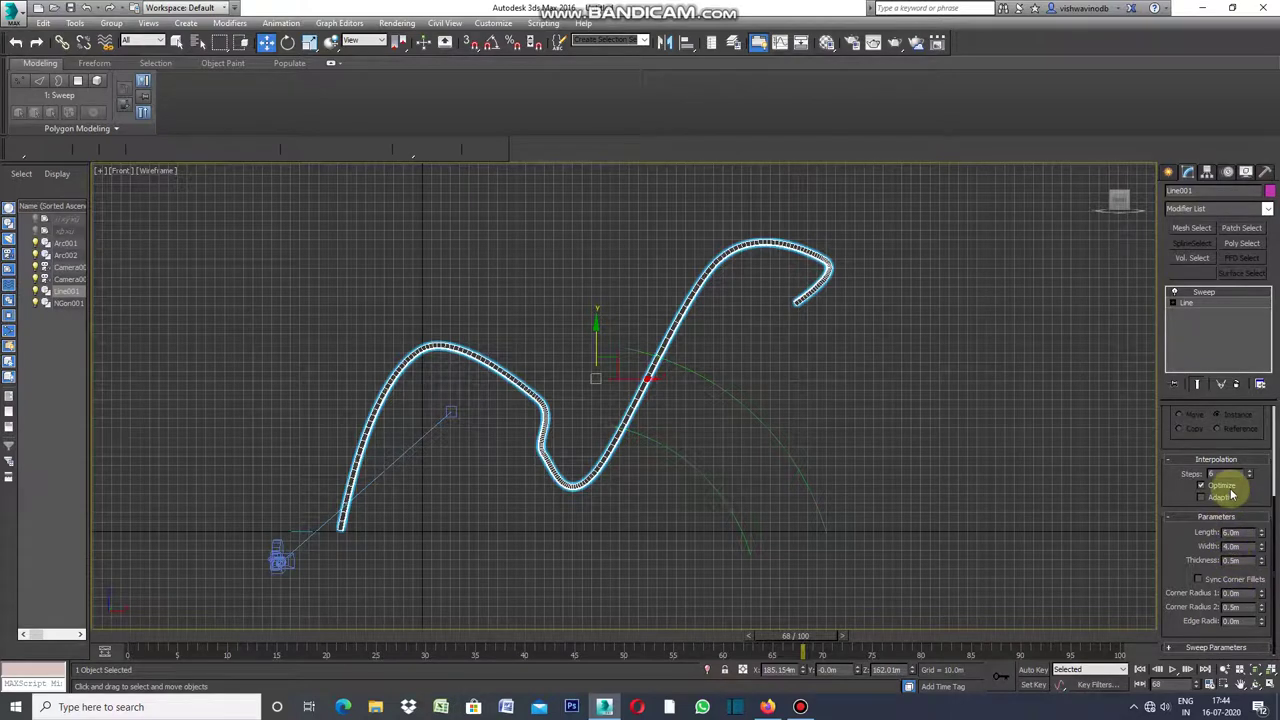
# Set the Sweep to Use Custom Section and pick NGon001 as the tube's cross-section.
pyautogui.scroll(3, 1272, 500)
pyautogui.scroll(2, 1266, 510)
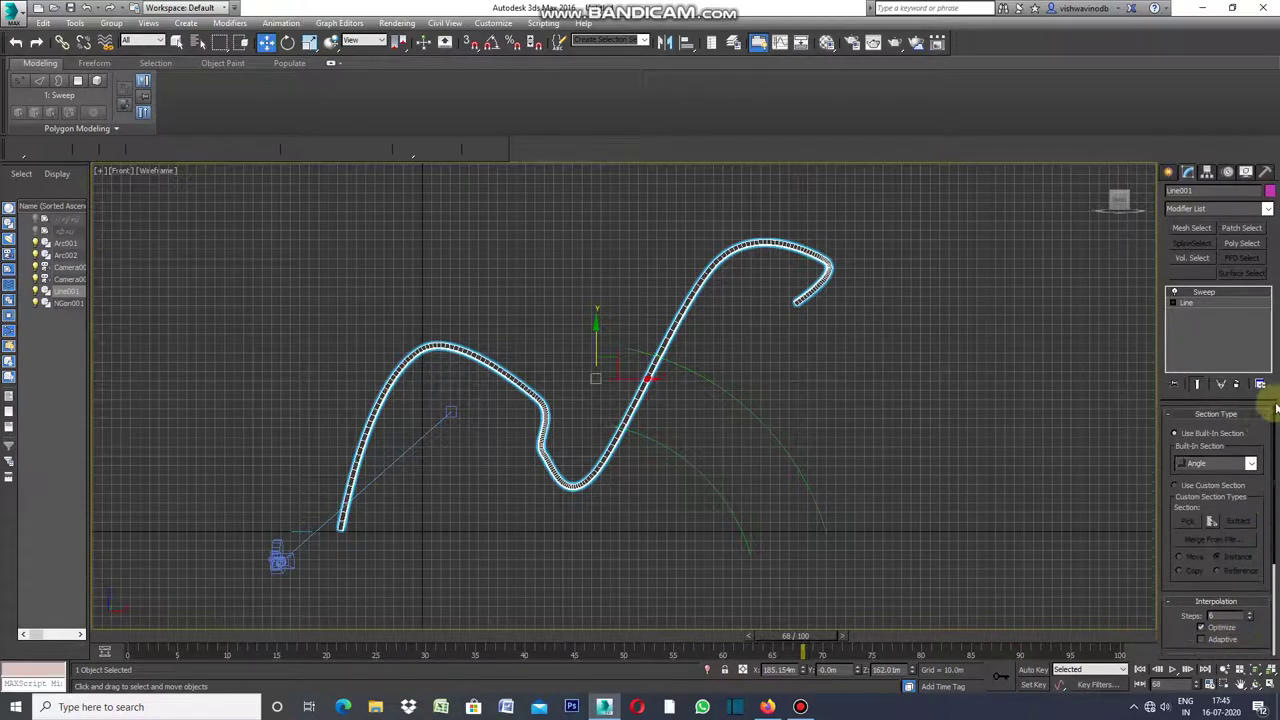
pyautogui.click(1176, 486)
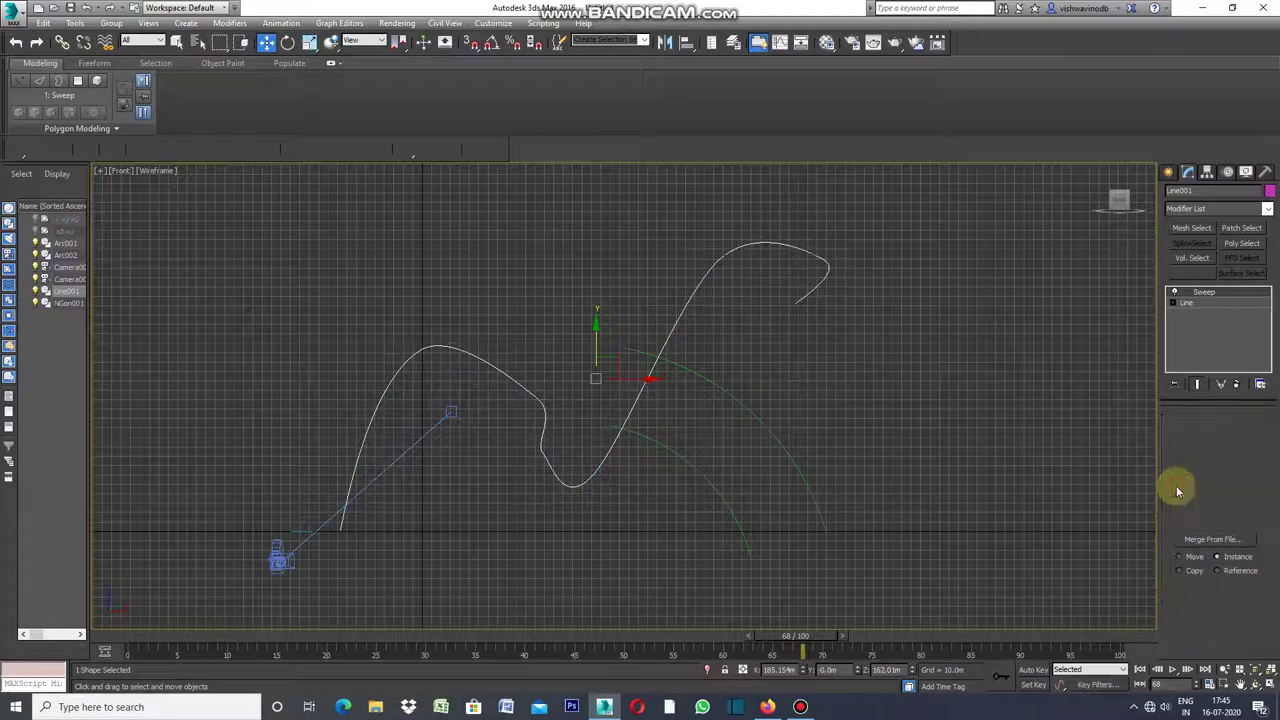
pyautogui.click(1187, 521)
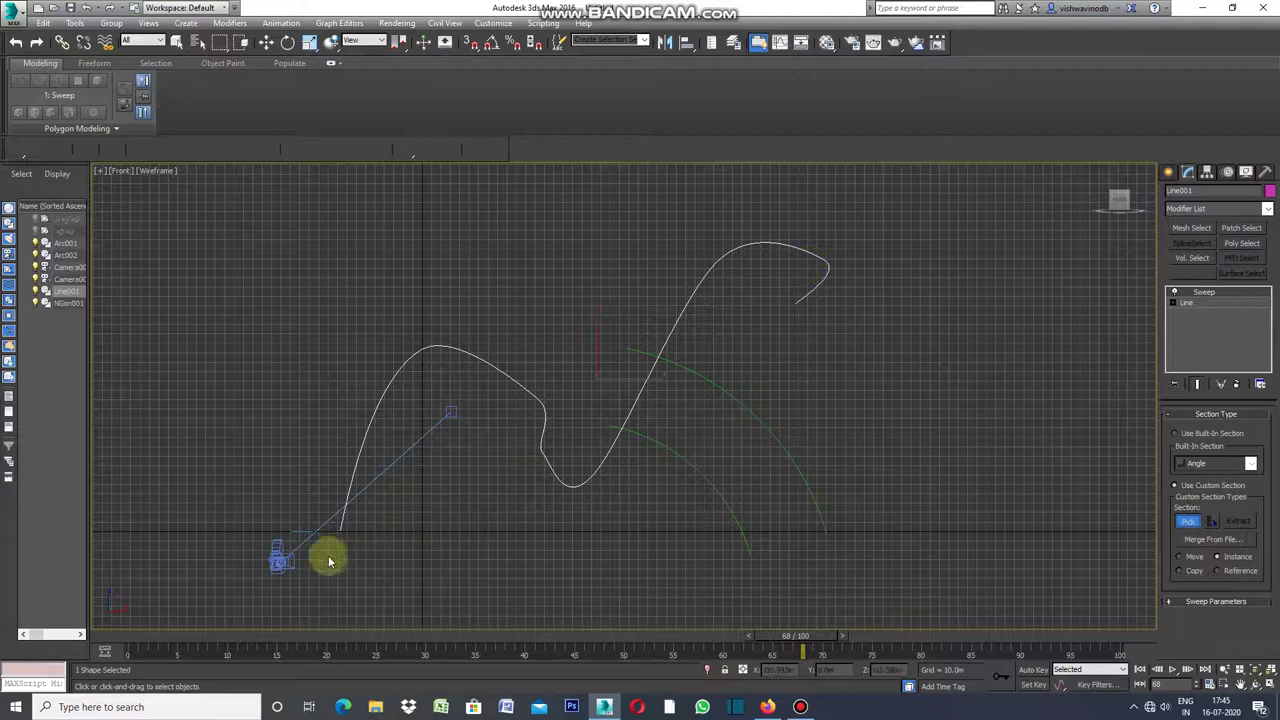
pyautogui.click(300, 532)
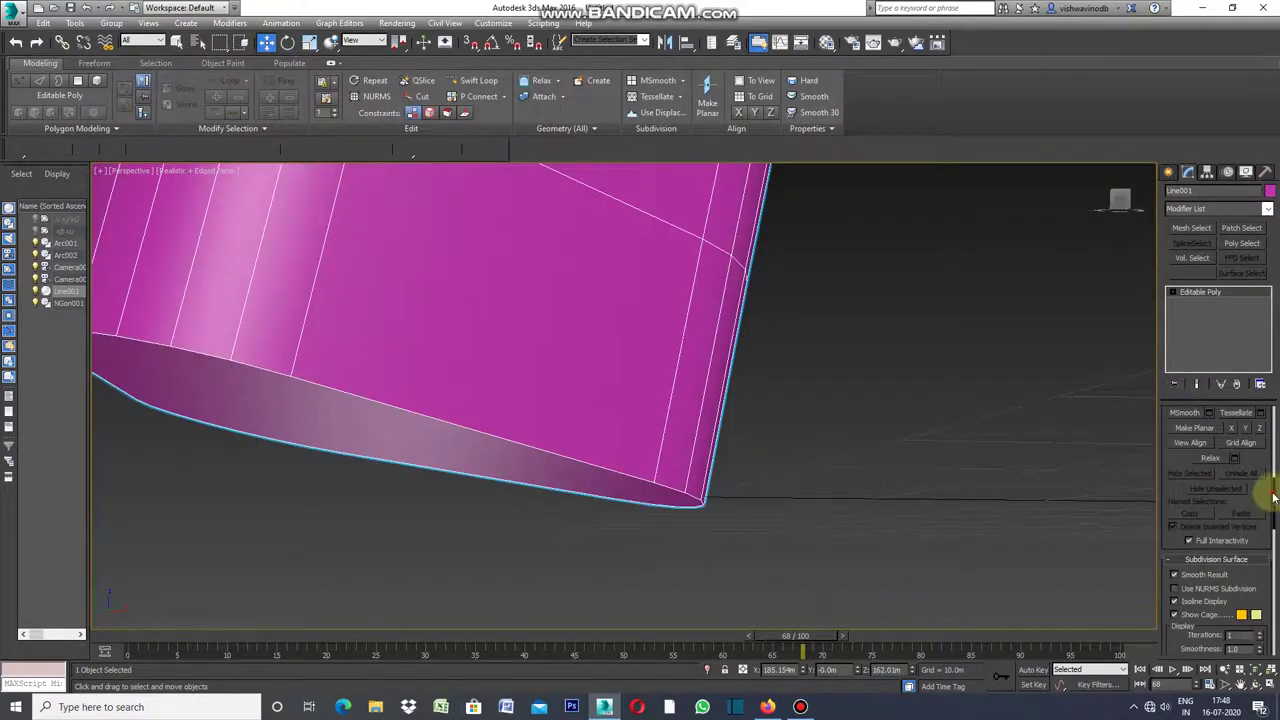
# In Polygon mode, select the tube's bottom and top end faces, then clear the selection.
pyautogui.moveTo(1274, 492); pyautogui.dragTo(1271, 400)
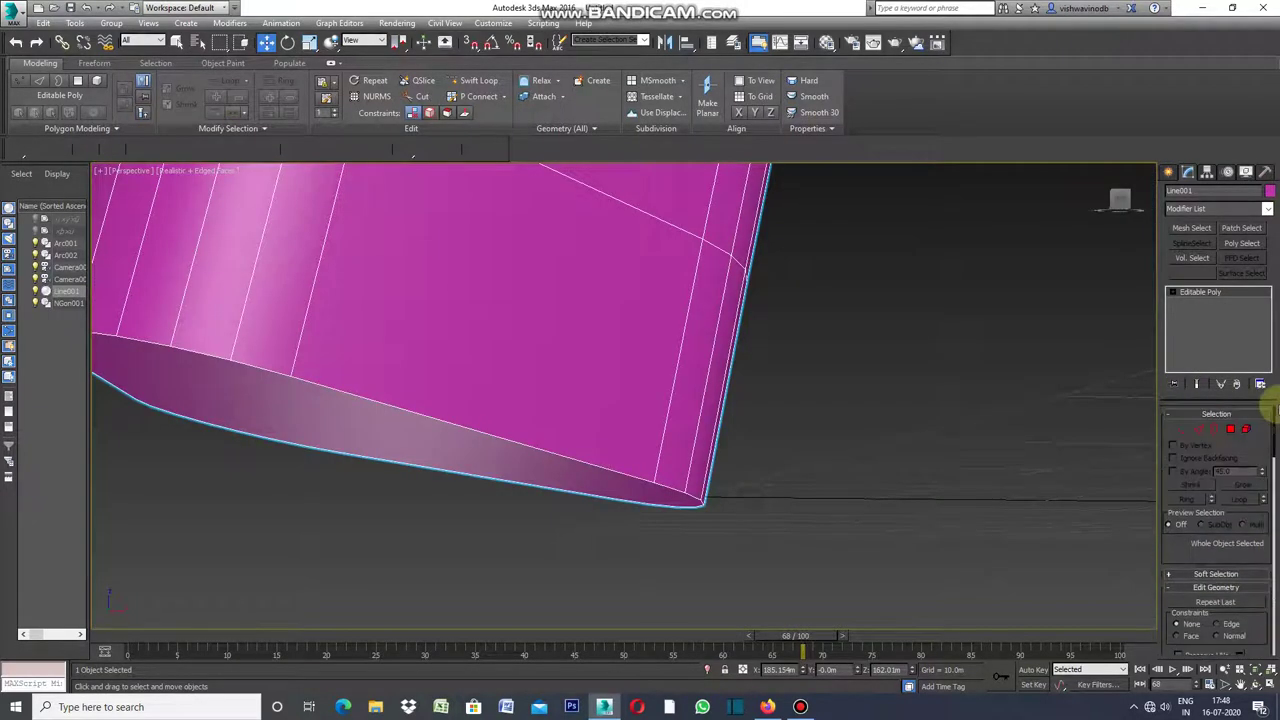
pyautogui.click(1231, 431)
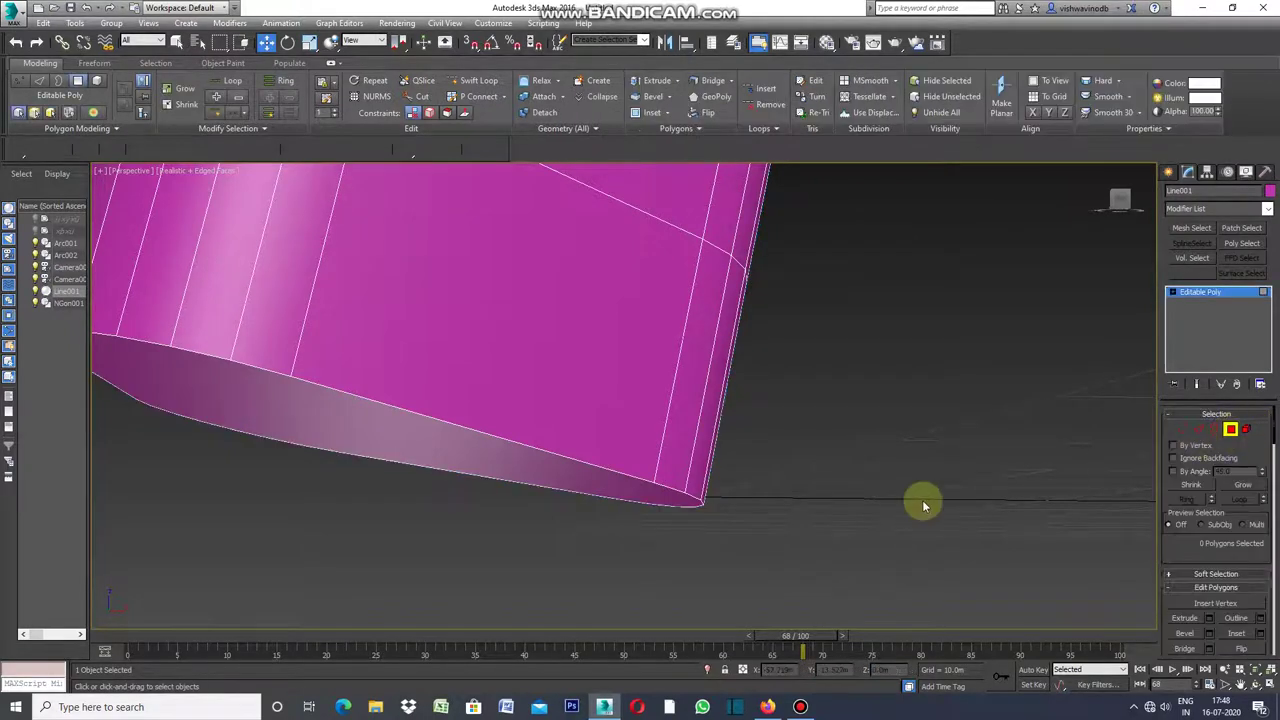
pyautogui.click(369, 439)
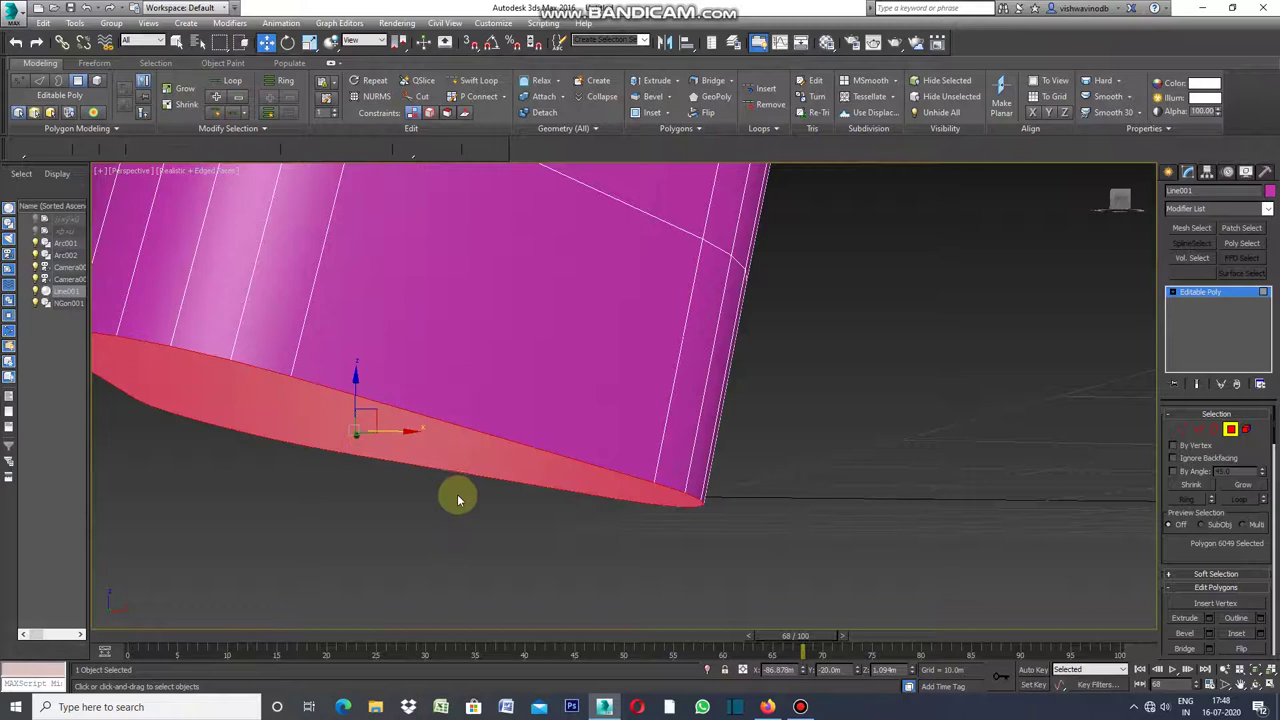
pyautogui.scroll(-5, 470, 527)
pyautogui.keyDown('alt'); pyautogui.moveTo(470, 528); pyautogui.dragTo(470, 528, button='middle'); pyautogui.keyUp('alt')
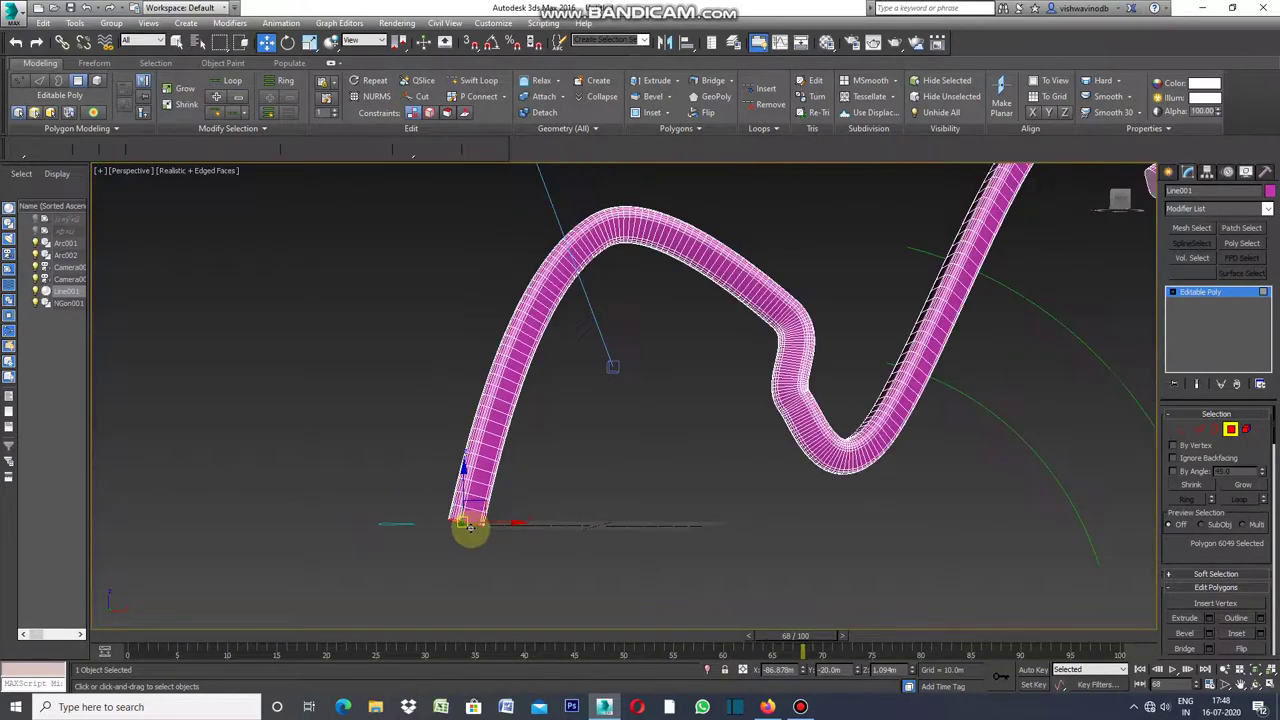
pyautogui.scroll(-2, 470, 527)
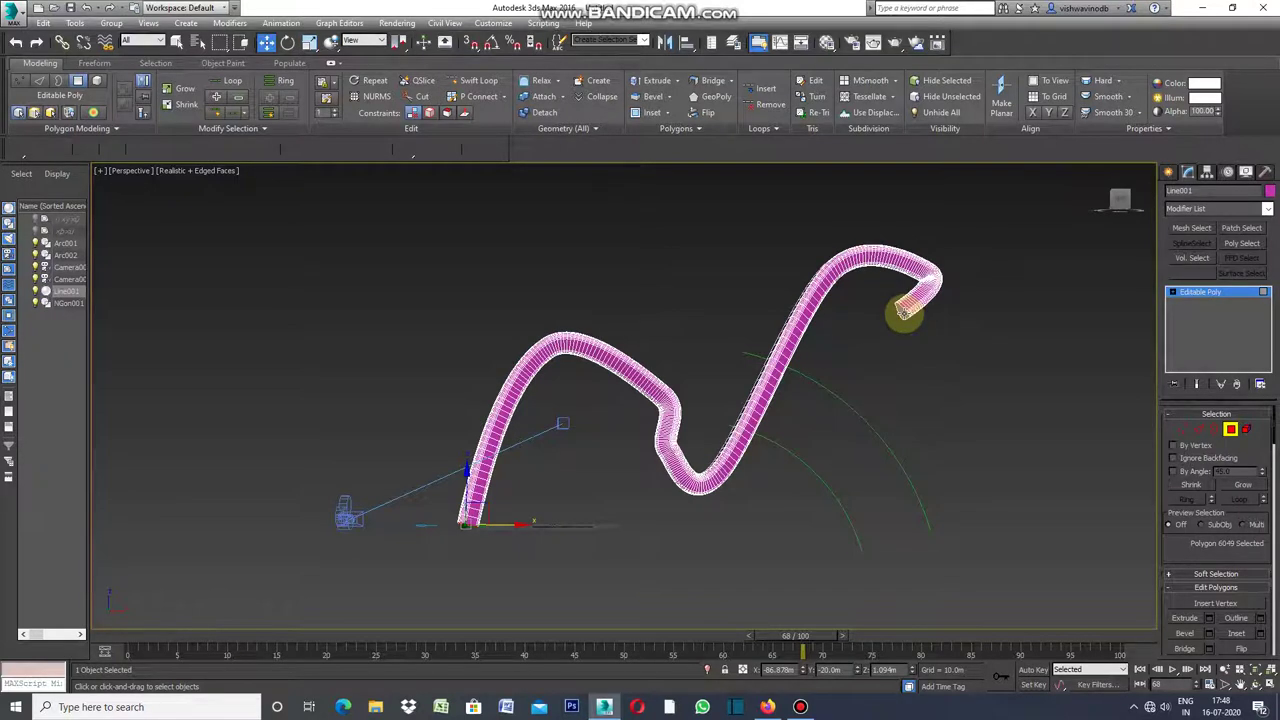
pyautogui.keyDown('ctrl'); pyautogui.click(903, 311); pyautogui.keyUp('ctrl')
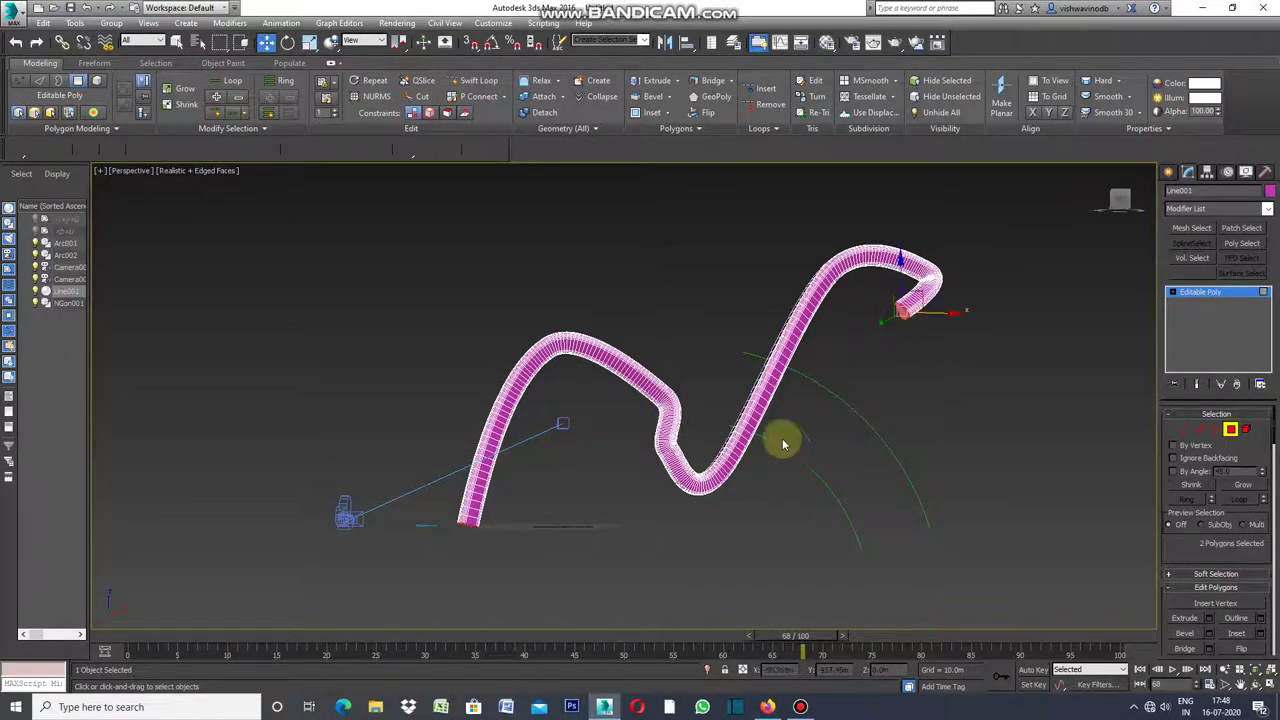
pyautogui.click(882, 450)
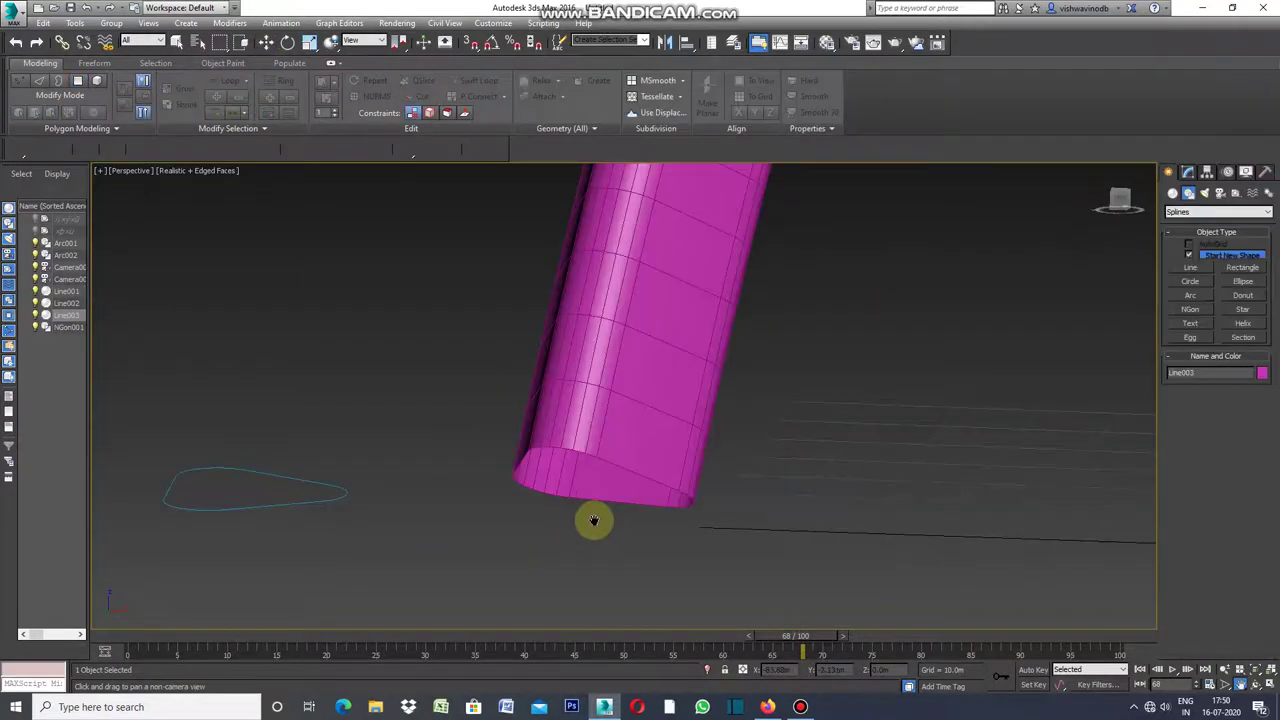
# Select the tube Line001 and show its Modify panel settings.
pyautogui.moveTo(602, 515); pyautogui.dragTo(571, 556)
pyautogui.click(176, 42)
pyautogui.click(549, 531)
pyautogui.click(550, 532)
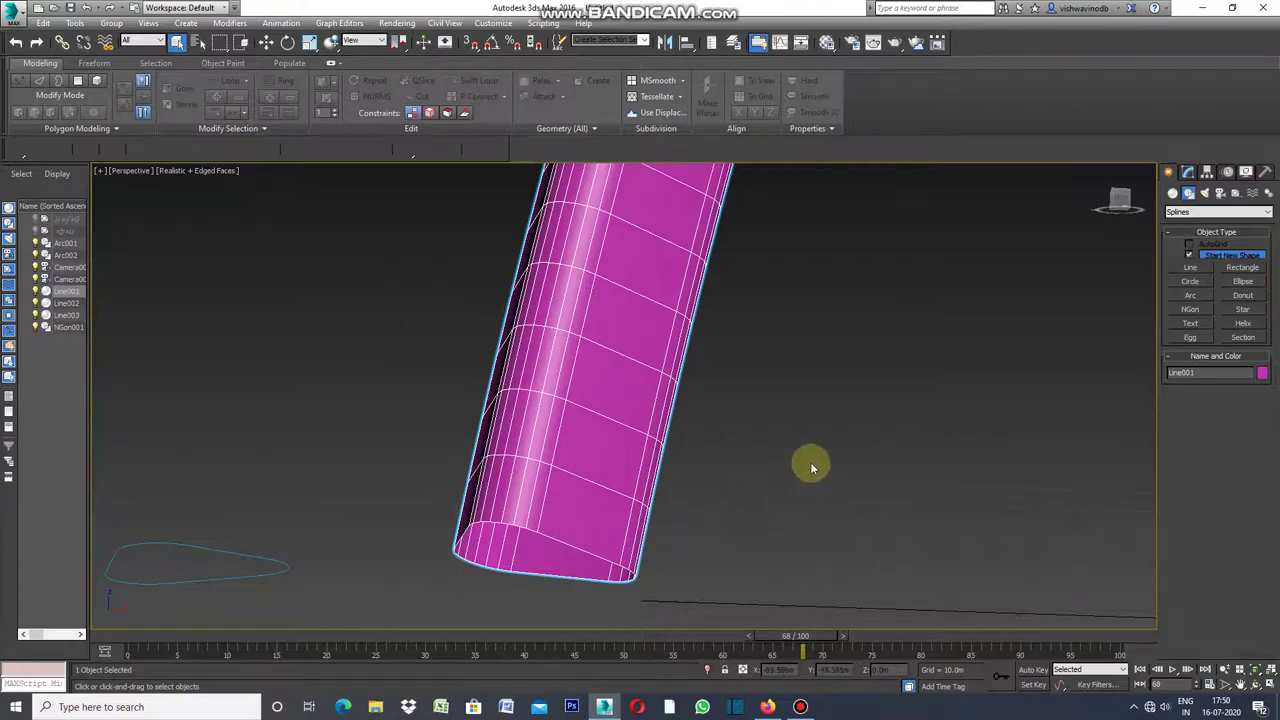
pyautogui.click(1188, 174)
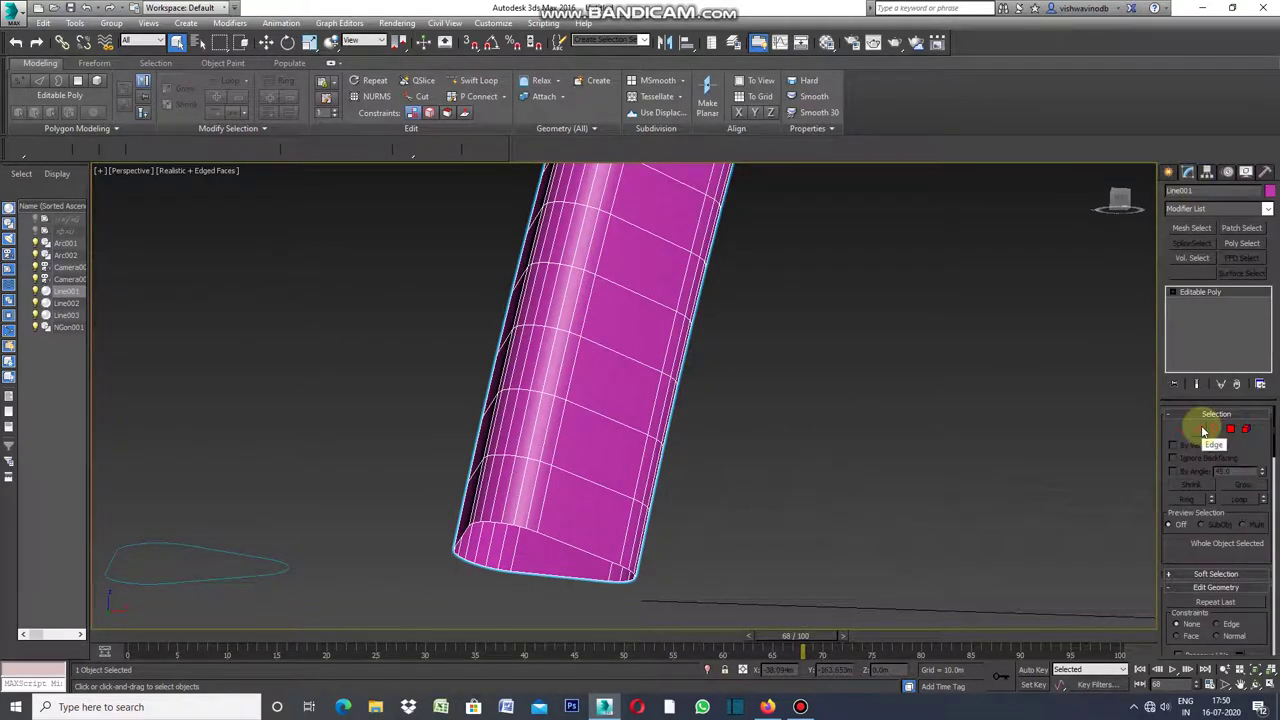
# Pick a bottom-cap edge, extend it into a Ring along the tube, and convert it to polygons.
pyautogui.click(1201, 428)
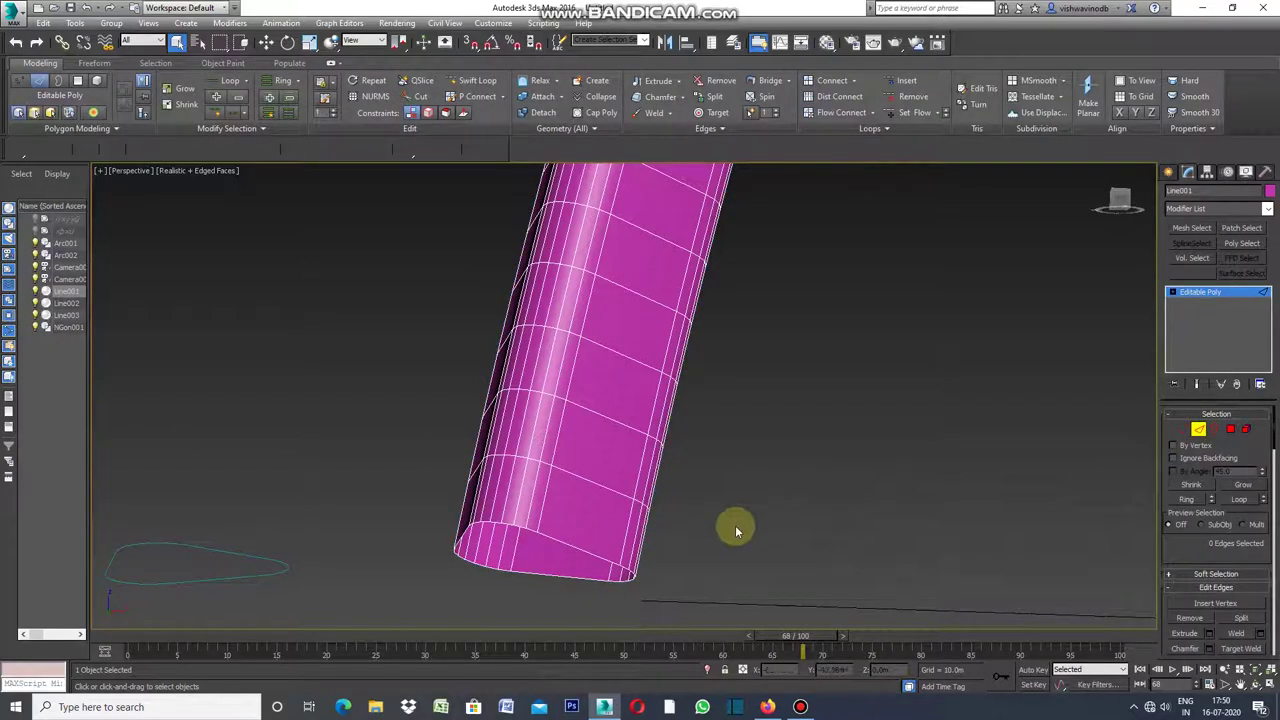
pyautogui.click(575, 558)
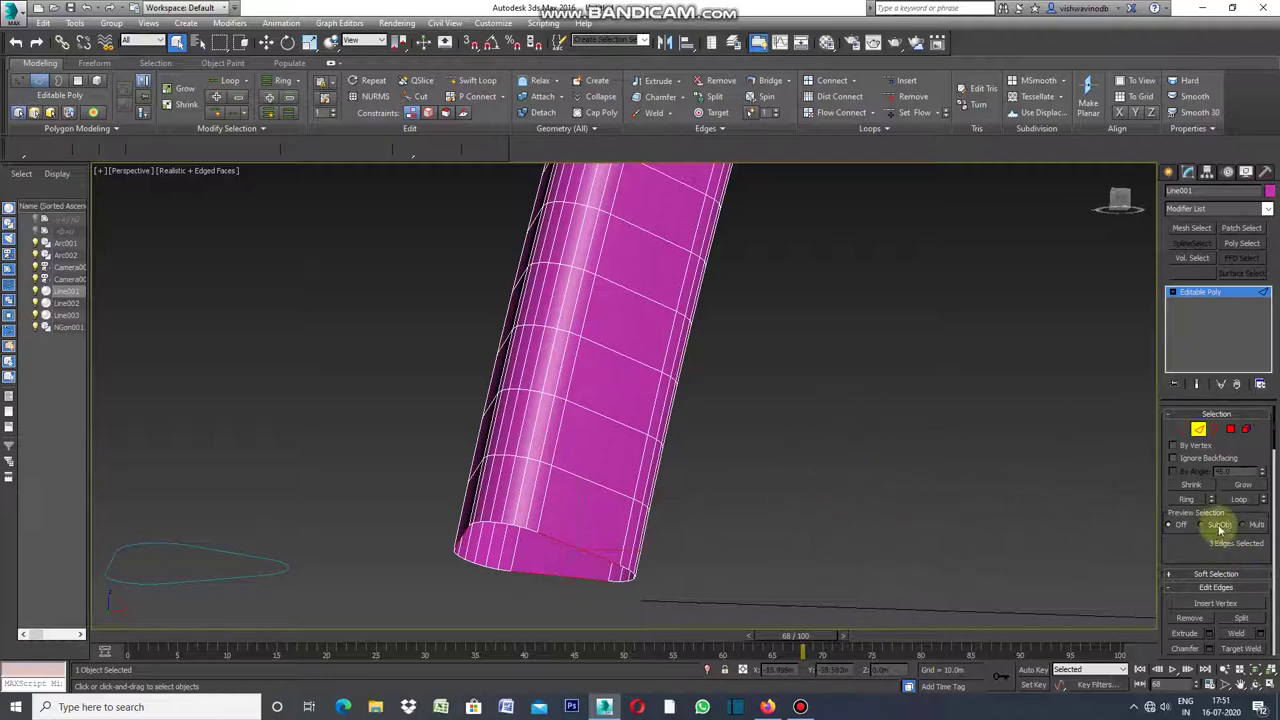
pyautogui.click(1188, 500)
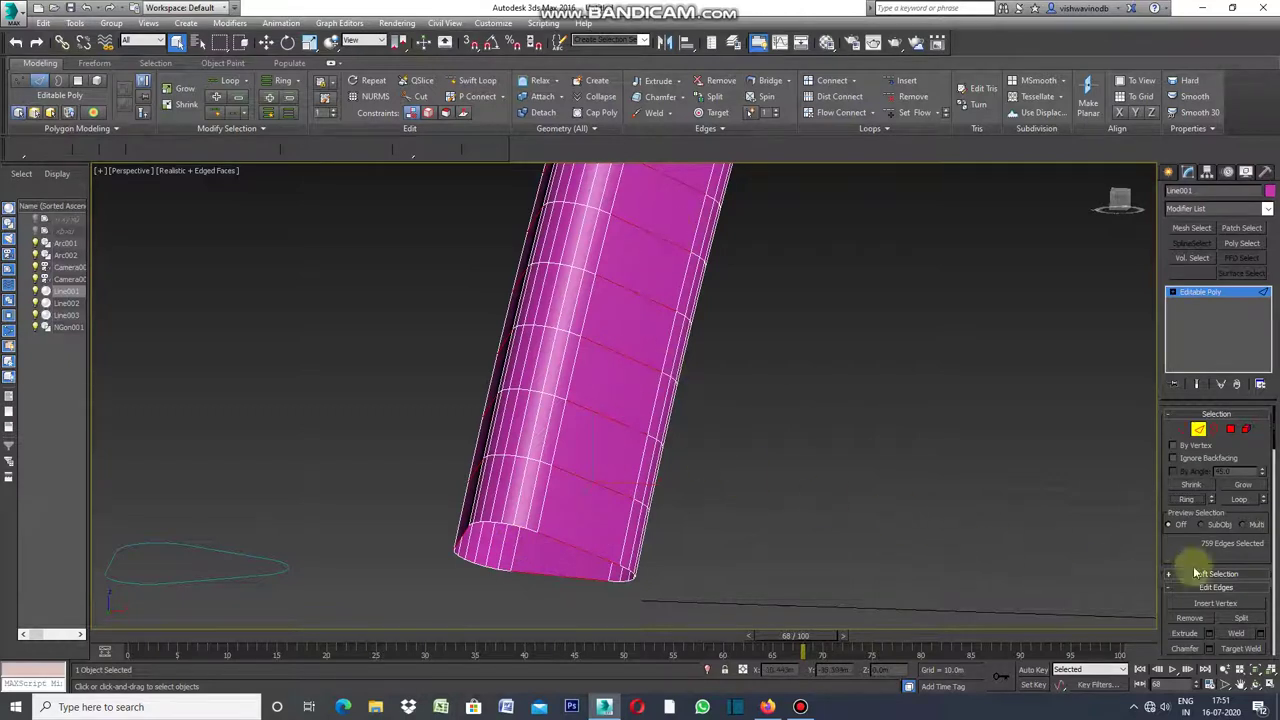
pyautogui.click(1230, 430)
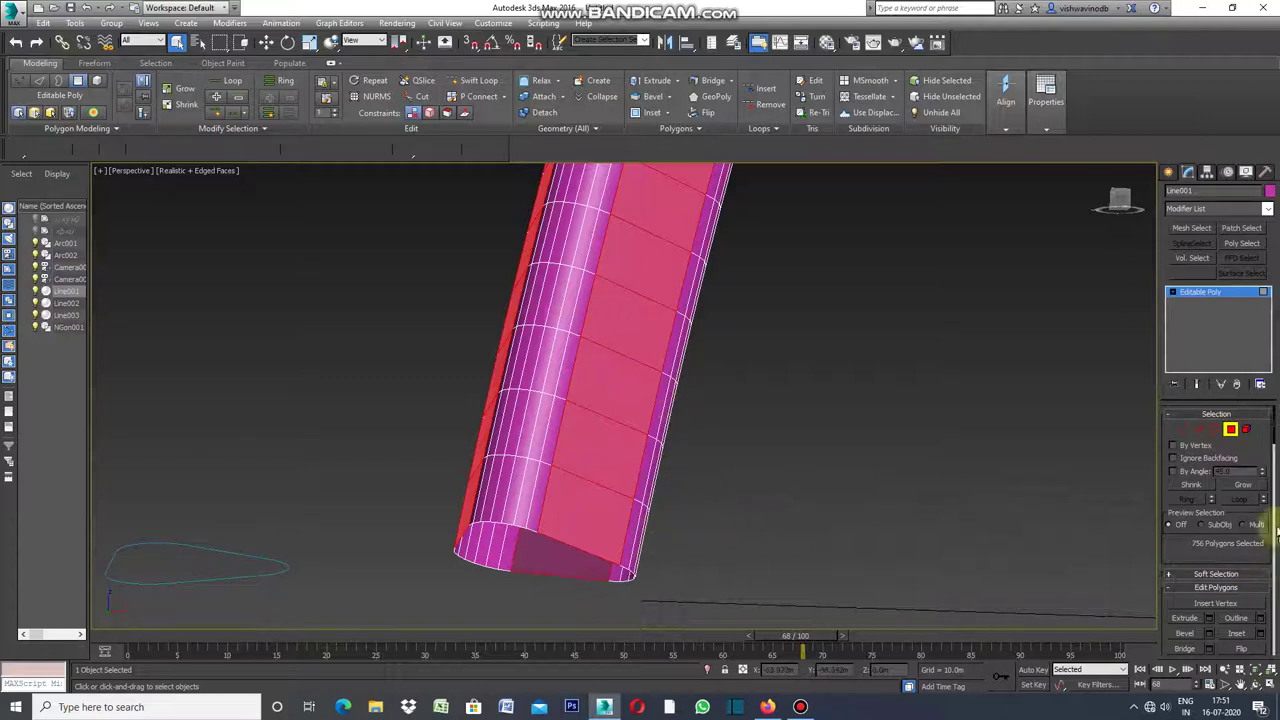
# Detach the selected face strip as a new object named 'glaz'.
pyautogui.moveTo(1275, 435); pyautogui.dragTo(1272, 486)
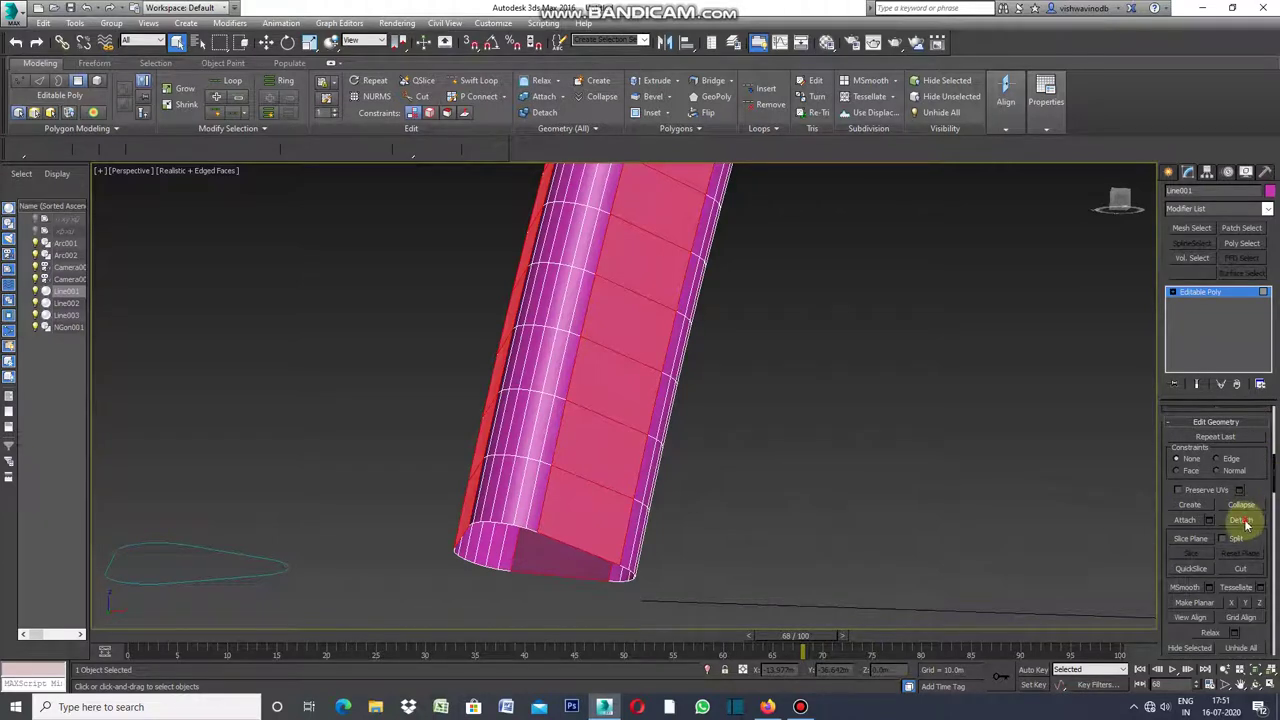
pyautogui.click(1241, 521)
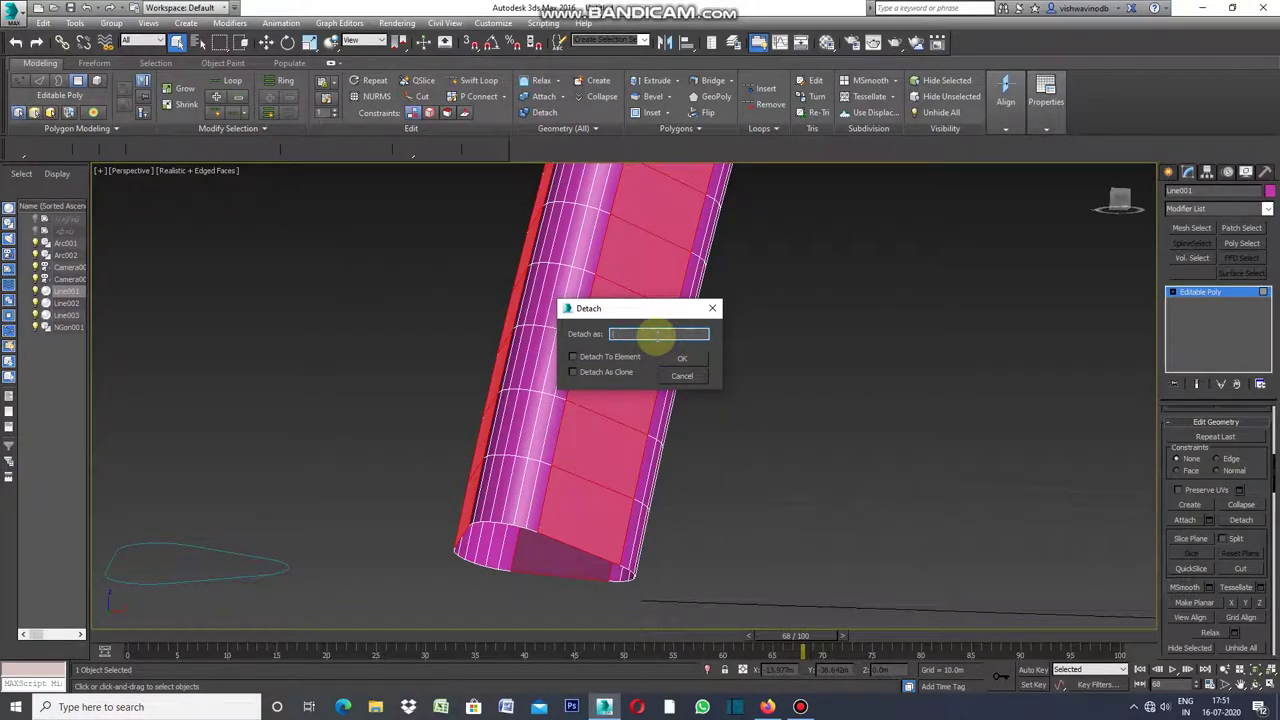
pyautogui.write('glas')
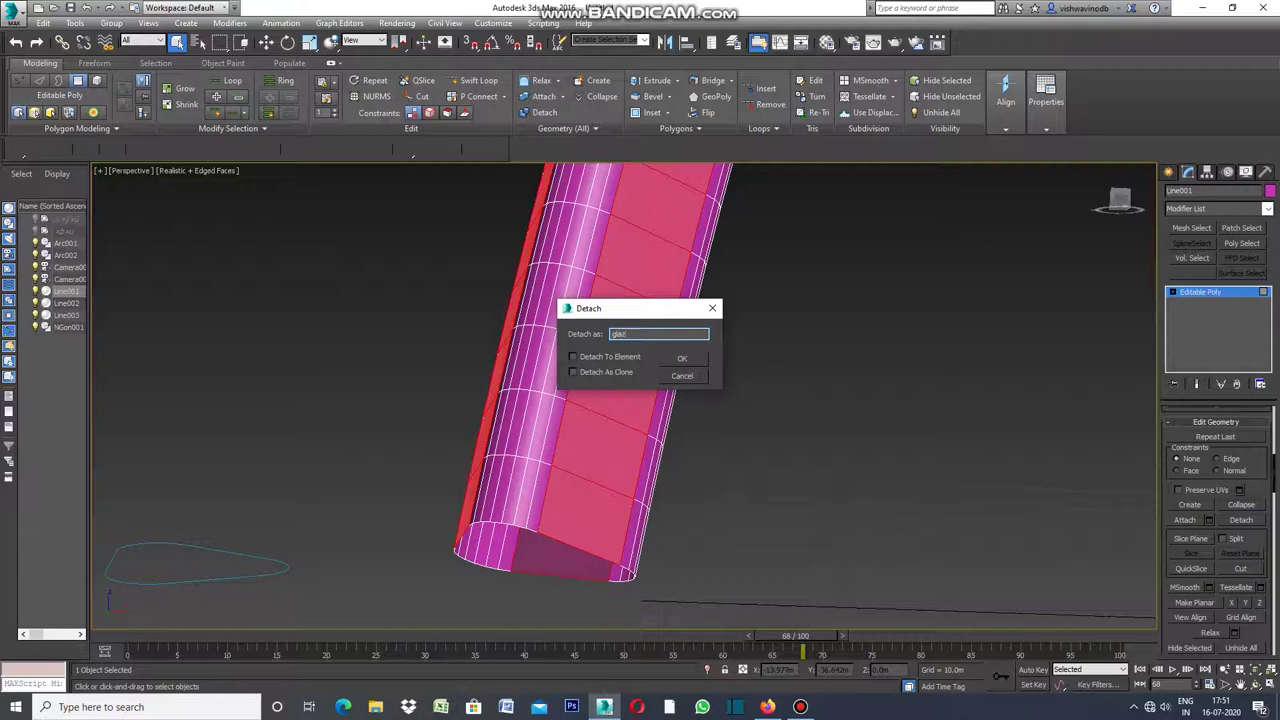
pyautogui.click(682, 359)
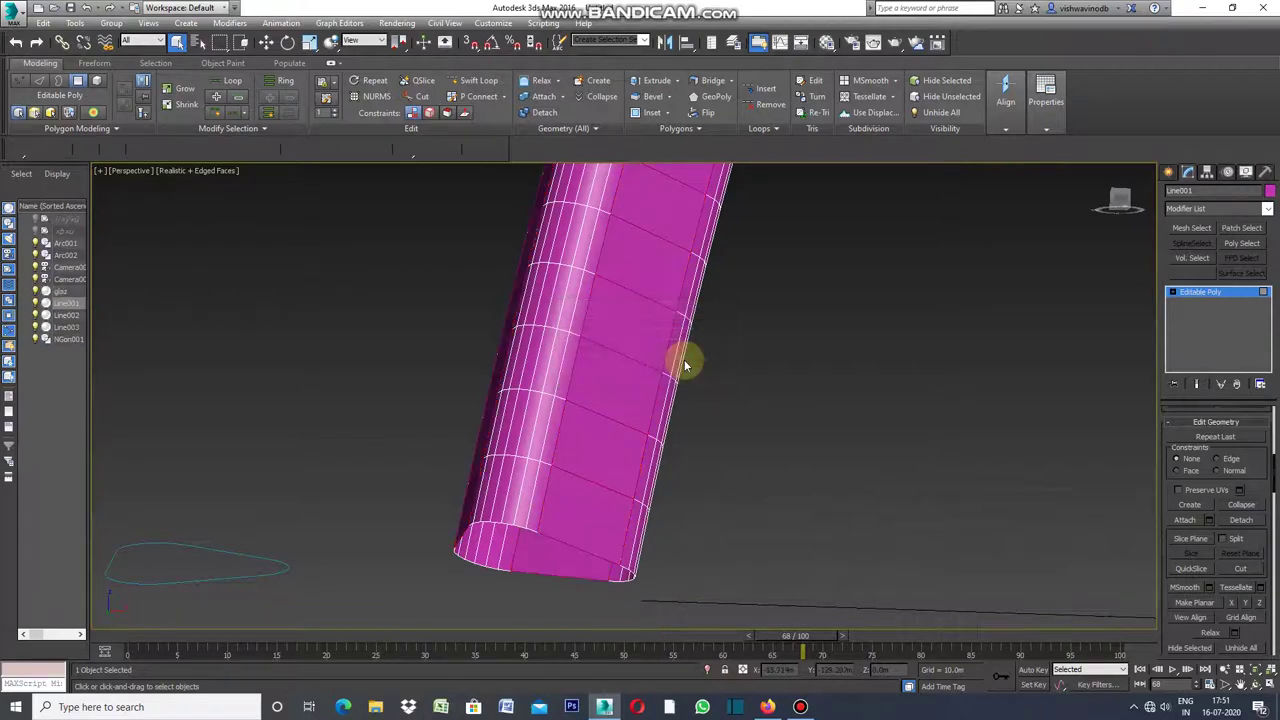
# Change the tube's object colour to black.
pyautogui.click(1270, 191)
pyautogui.click(903, 400)
pyautogui.click(868, 444)
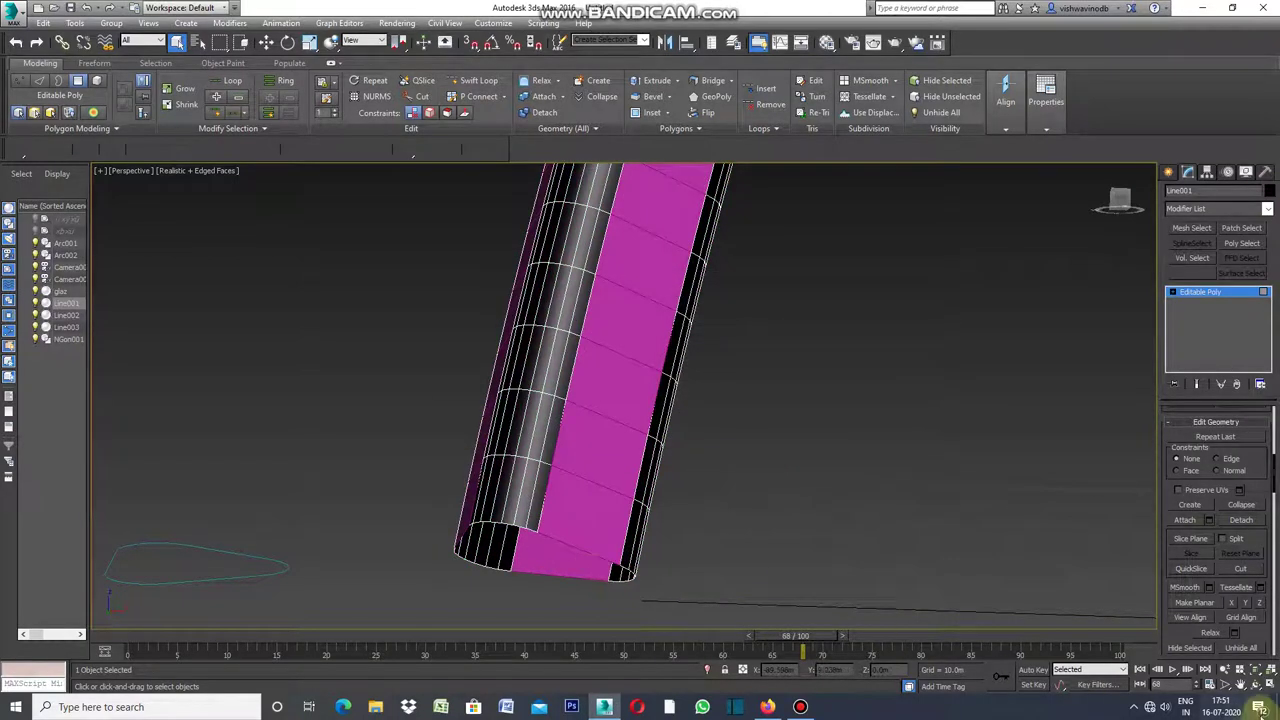
# Add a Shell modifier to the tube with a 1.2m outer amount.
pyautogui.click(1243, 686)
pyautogui.moveTo(900, 374); pyautogui.dragTo(777, 597)
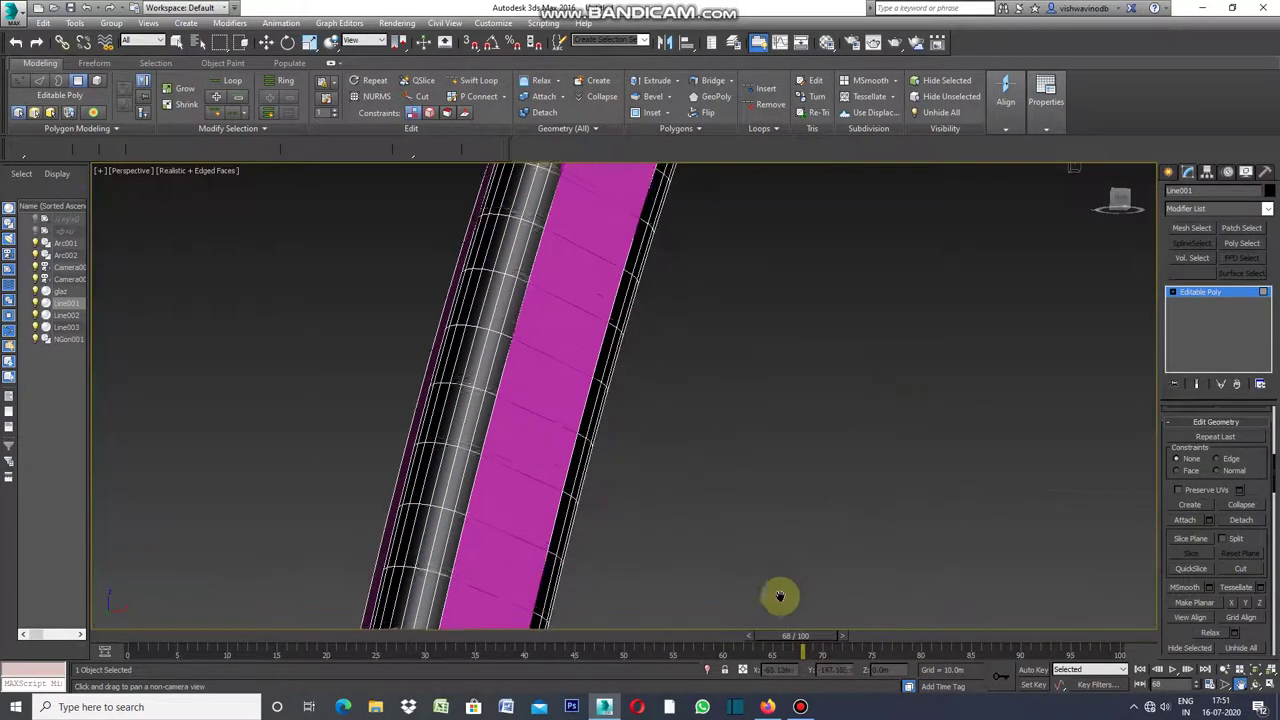
pyautogui.scroll(-2, 699, 461)
pyautogui.scroll(-2, 699, 461)
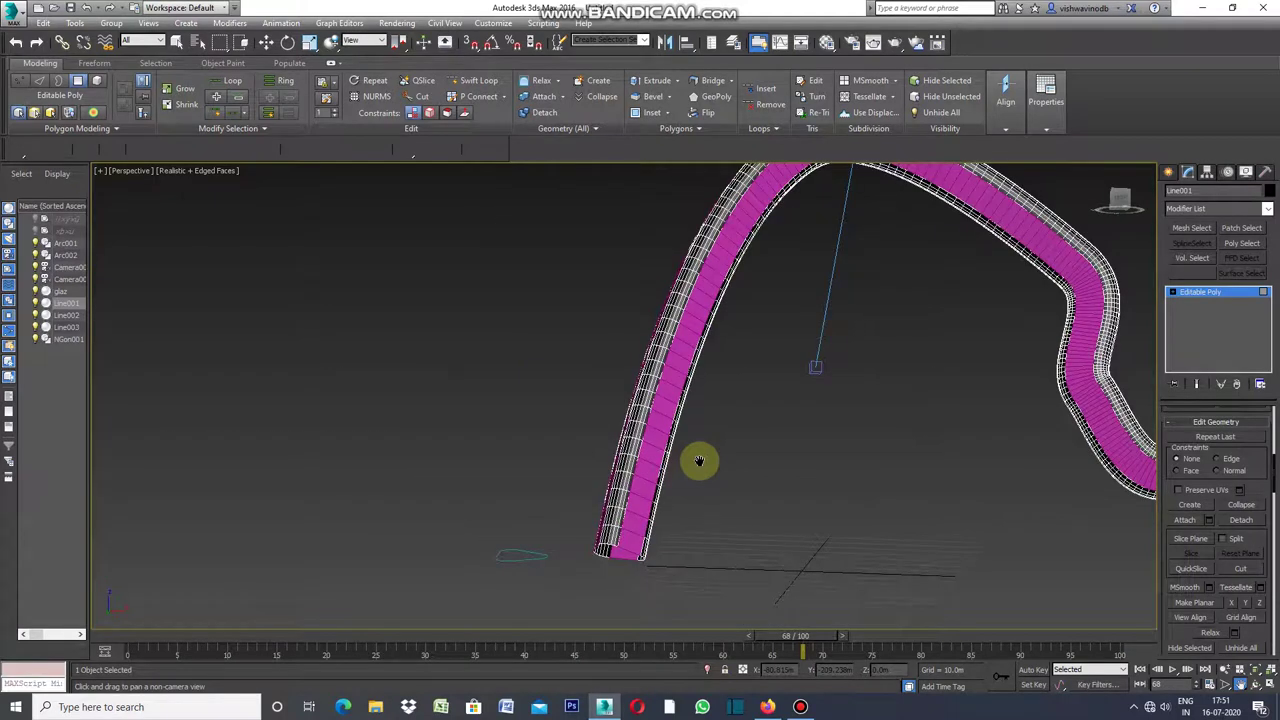
pyautogui.scroll(4, 699, 461)
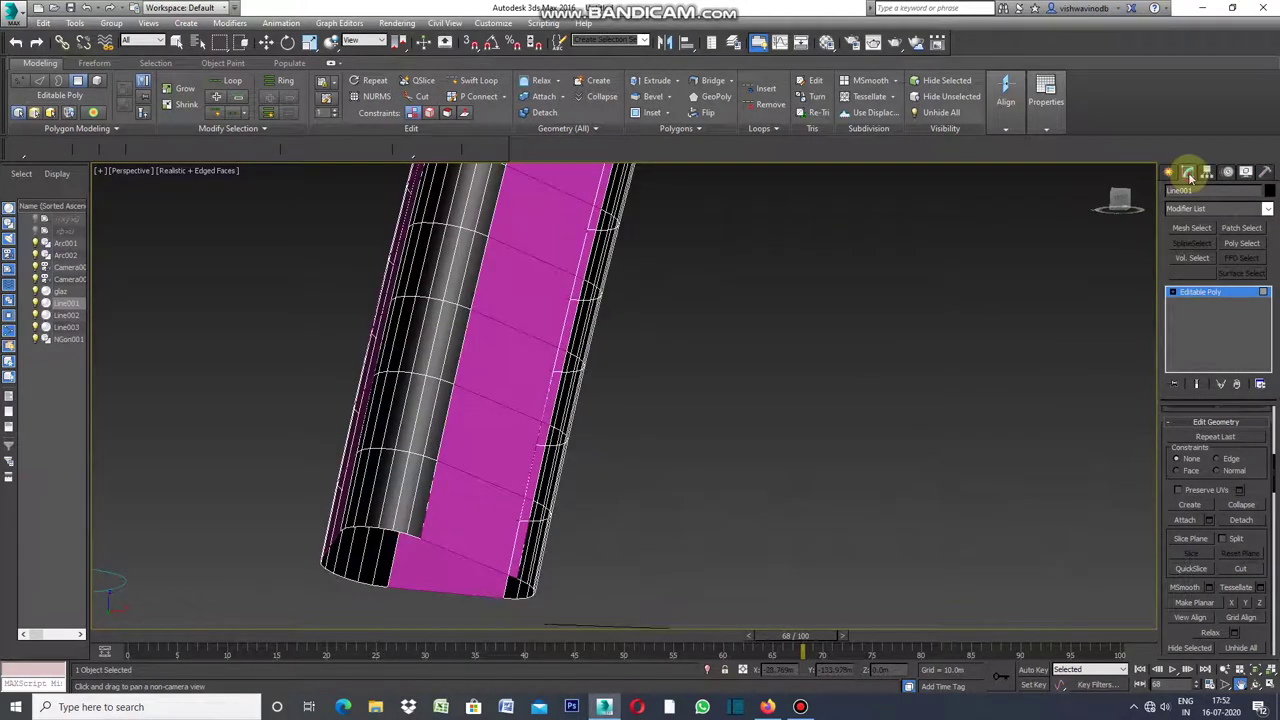
pyautogui.click(1267, 212)
pyautogui.moveTo(1269, 265); pyautogui.dragTo(1268, 471)
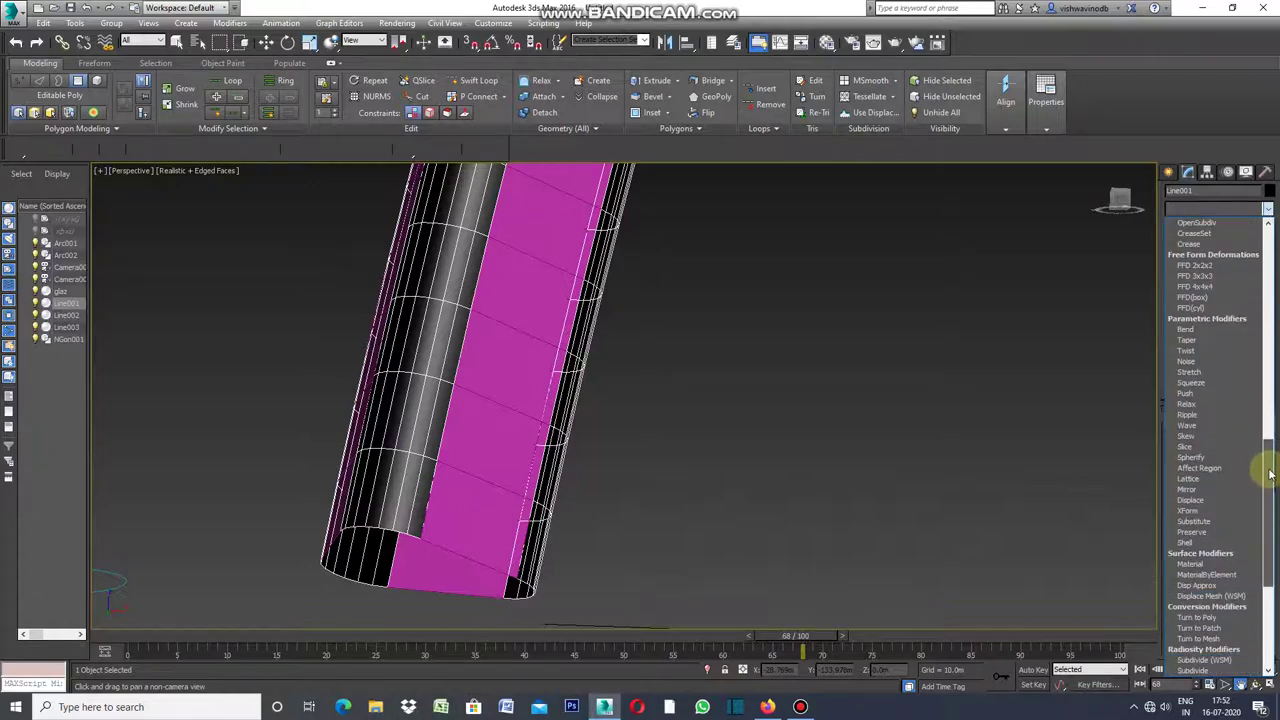
pyautogui.click(1213, 543)
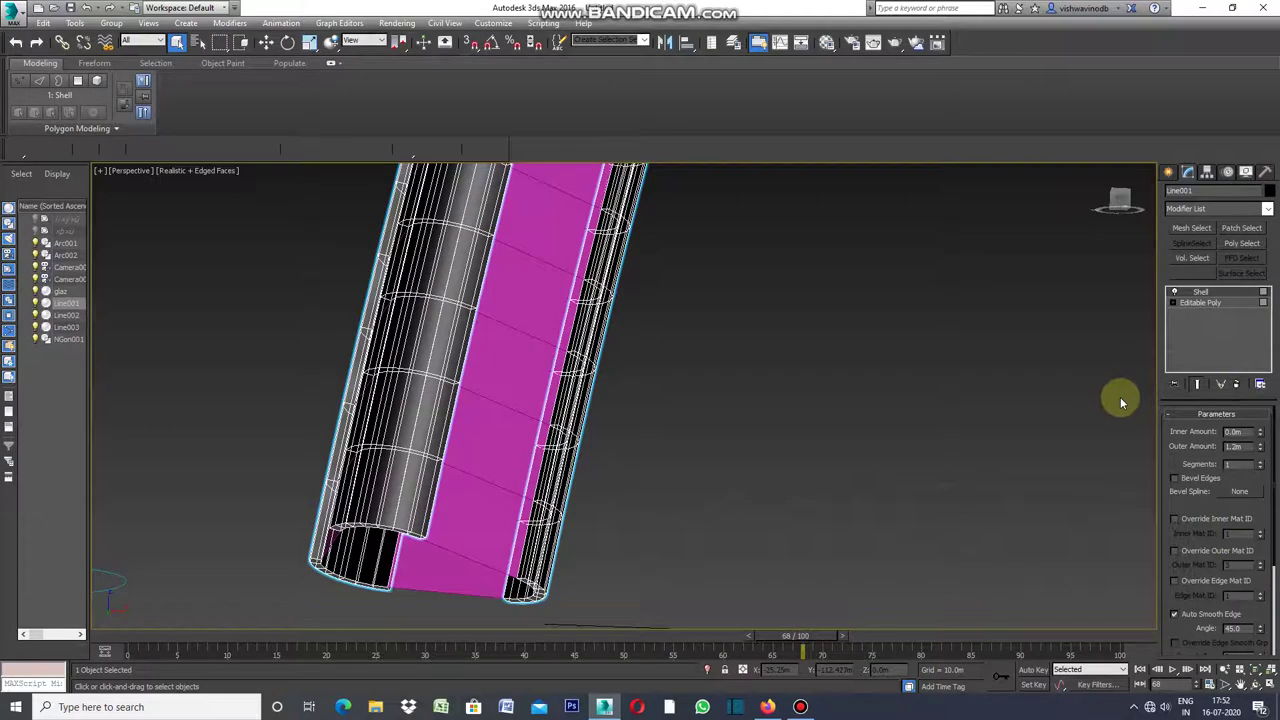
pyautogui.click(995, 450)
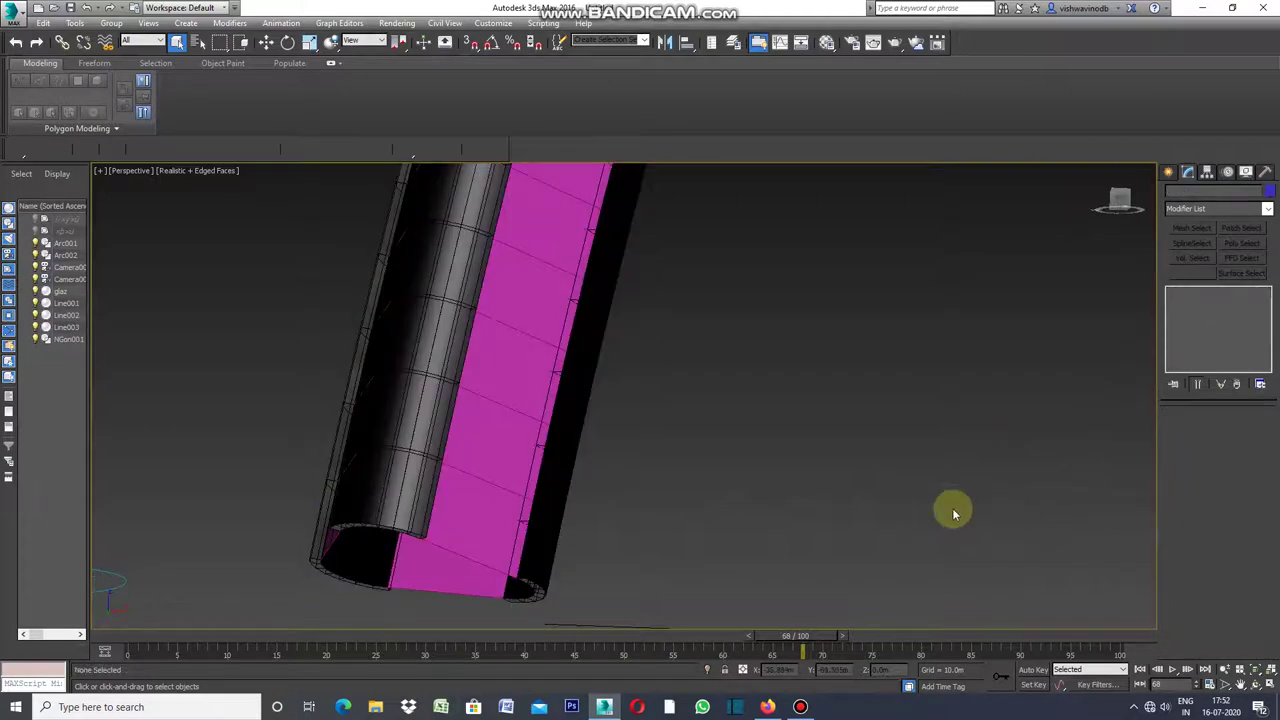
# Select the glaz strip's cross-edge ring in Edge mode and open the Connect settings.
pyautogui.click(470, 555)
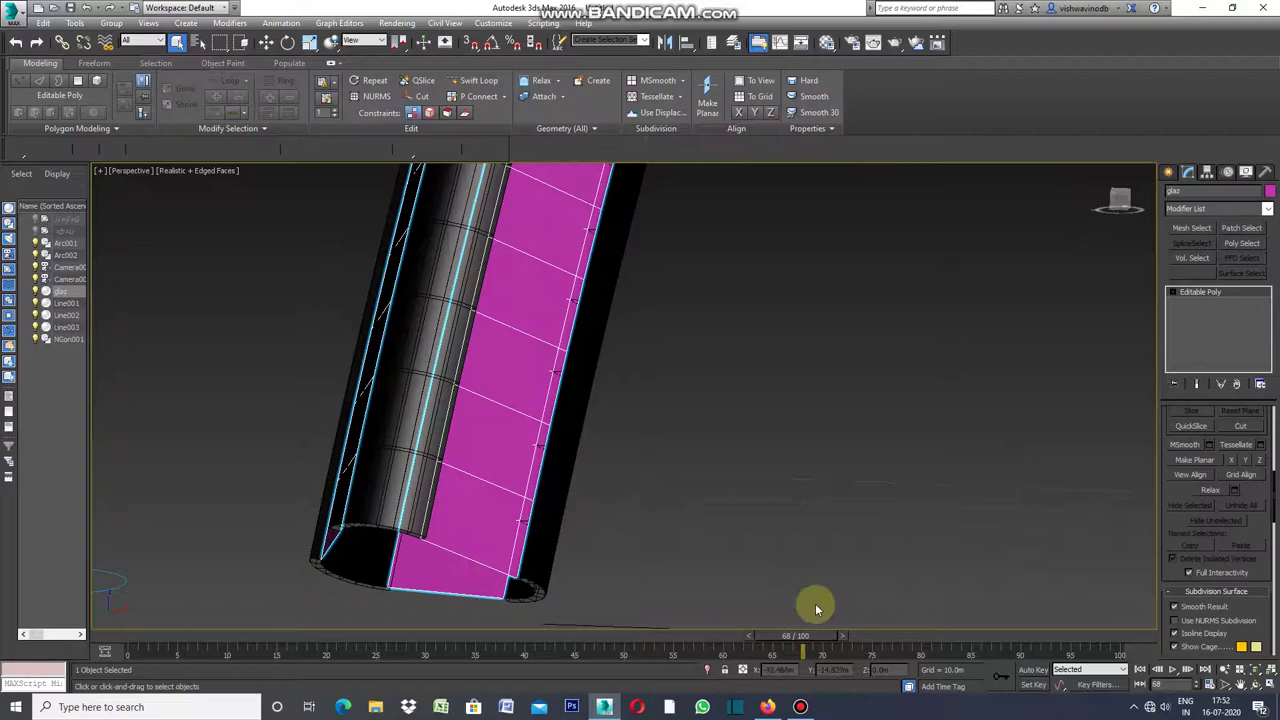
pyautogui.moveTo(1276, 490); pyautogui.dragTo(1272, 410)
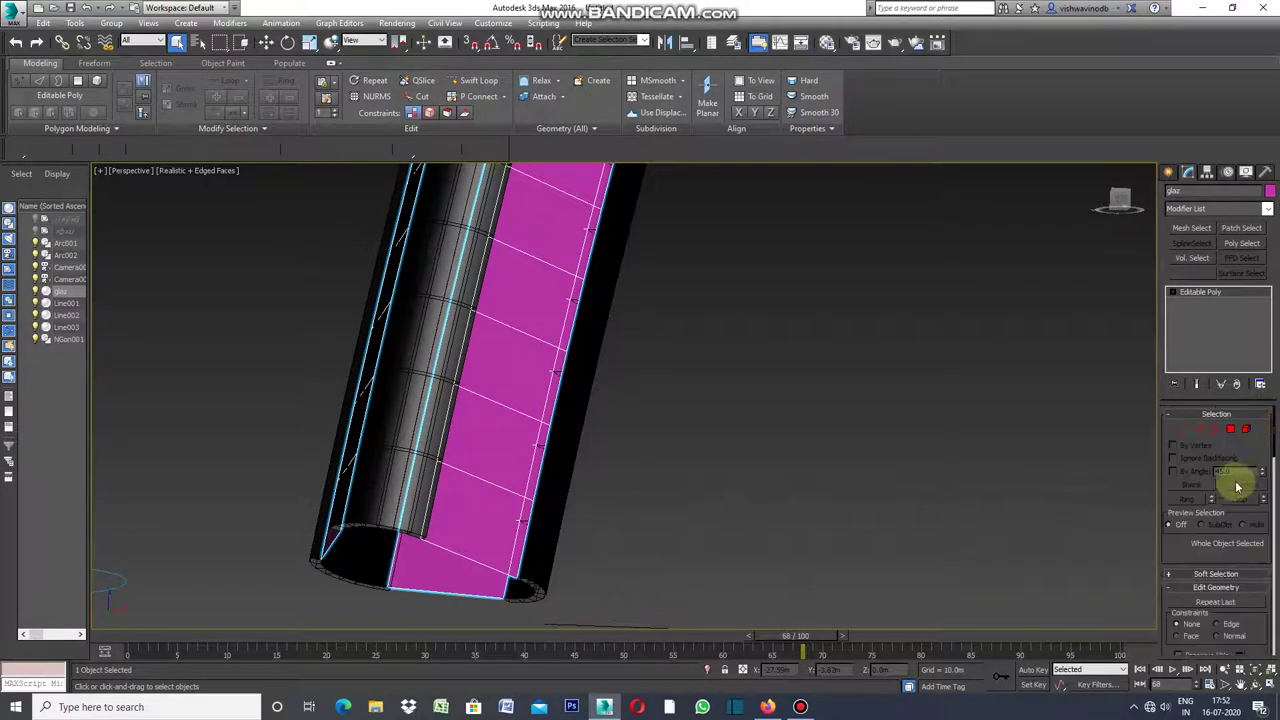
pyautogui.click(1200, 430)
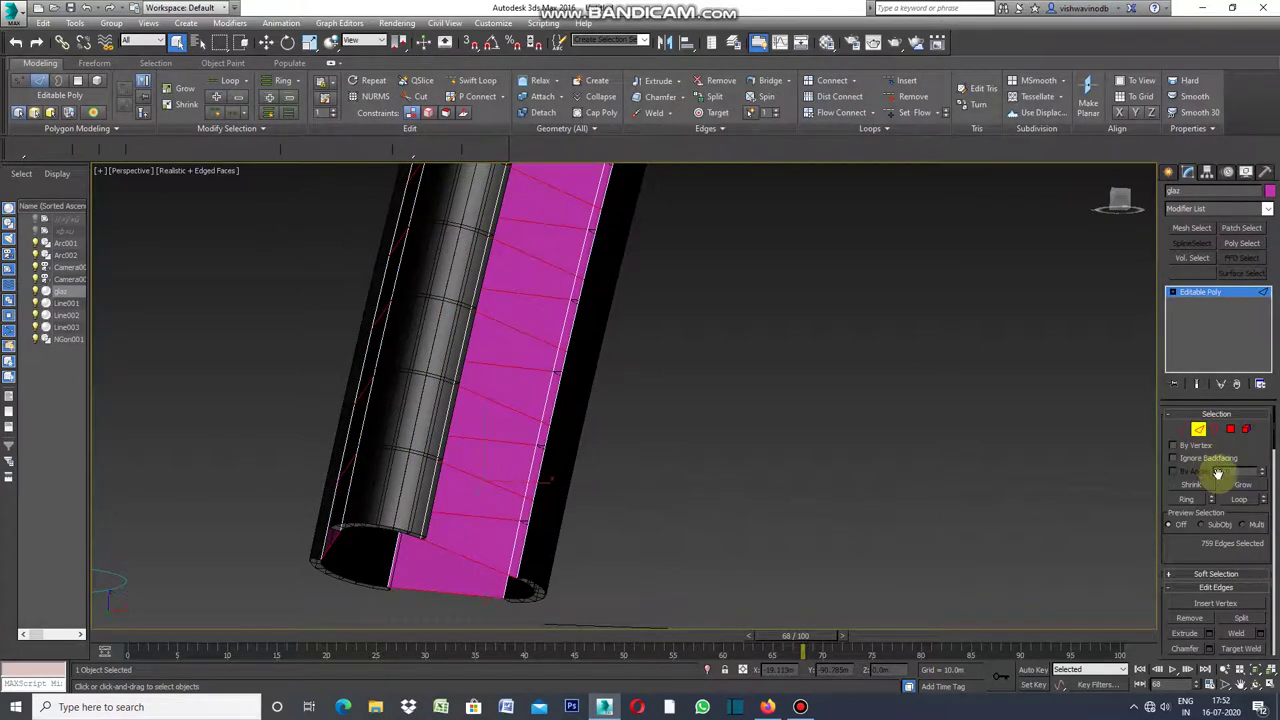
pyautogui.click(1170, 174)
pyautogui.click(521, 351)
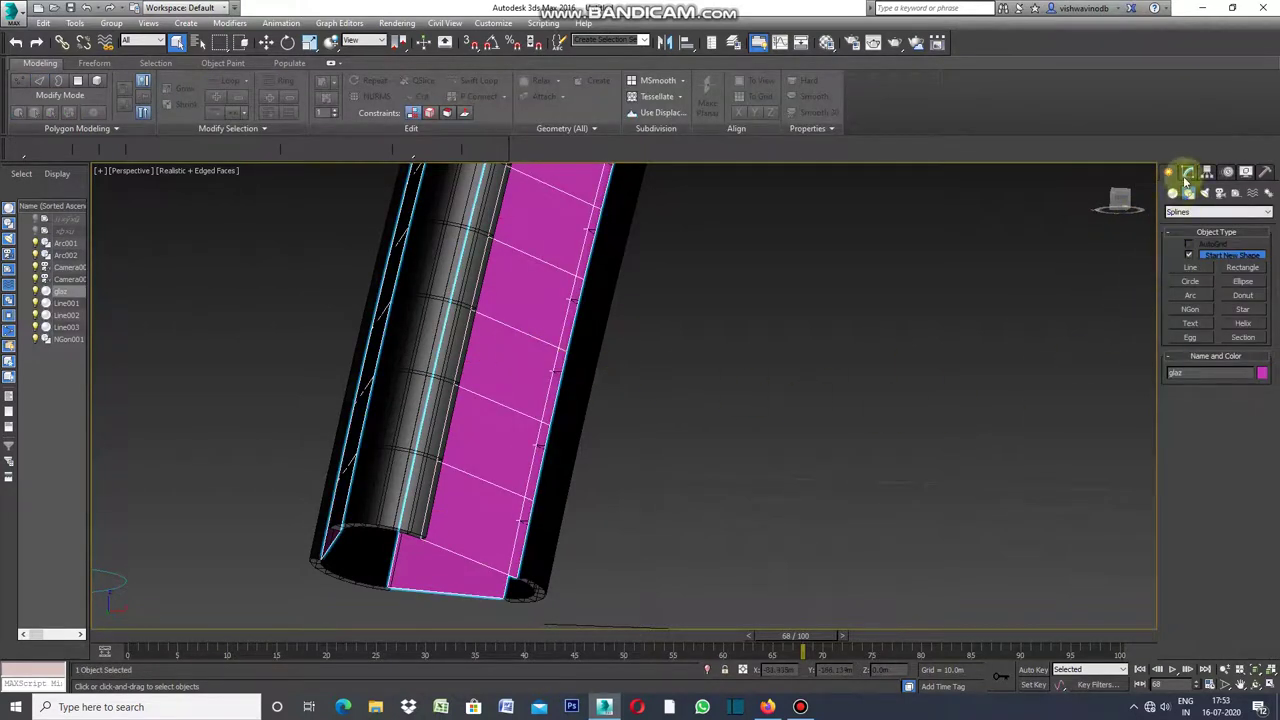
pyautogui.click(1187, 173)
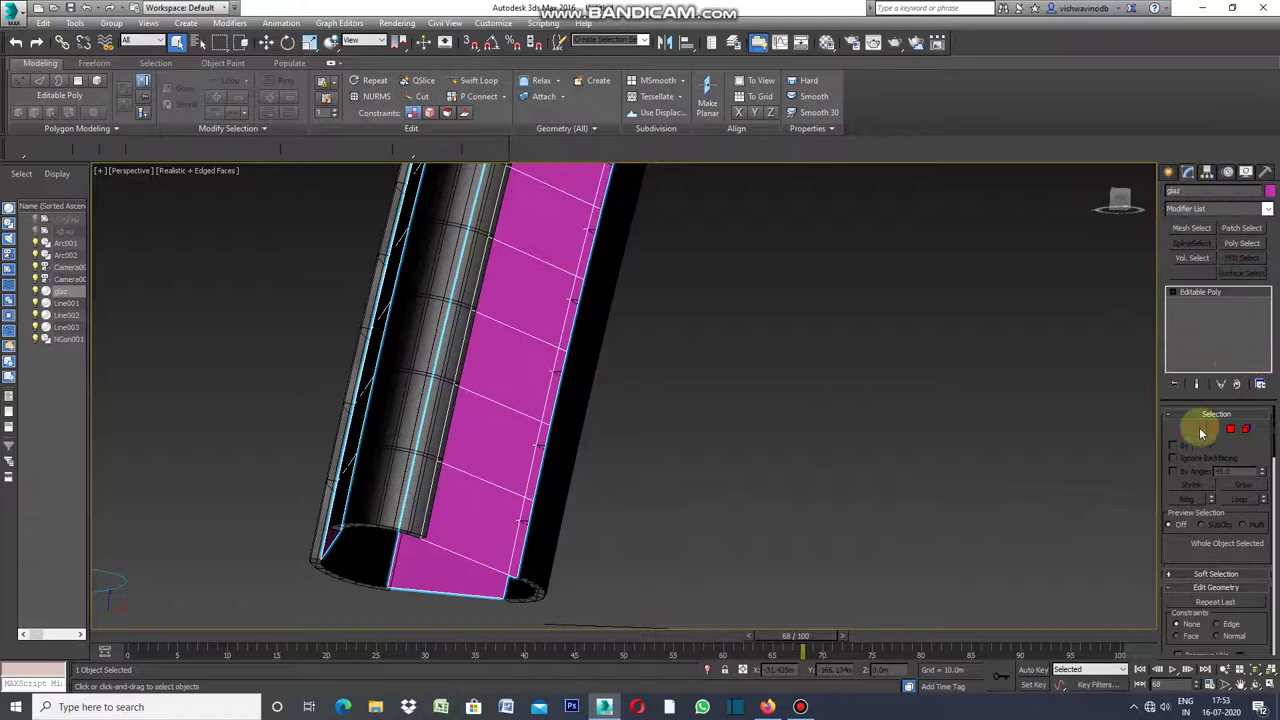
pyautogui.click(1199, 430)
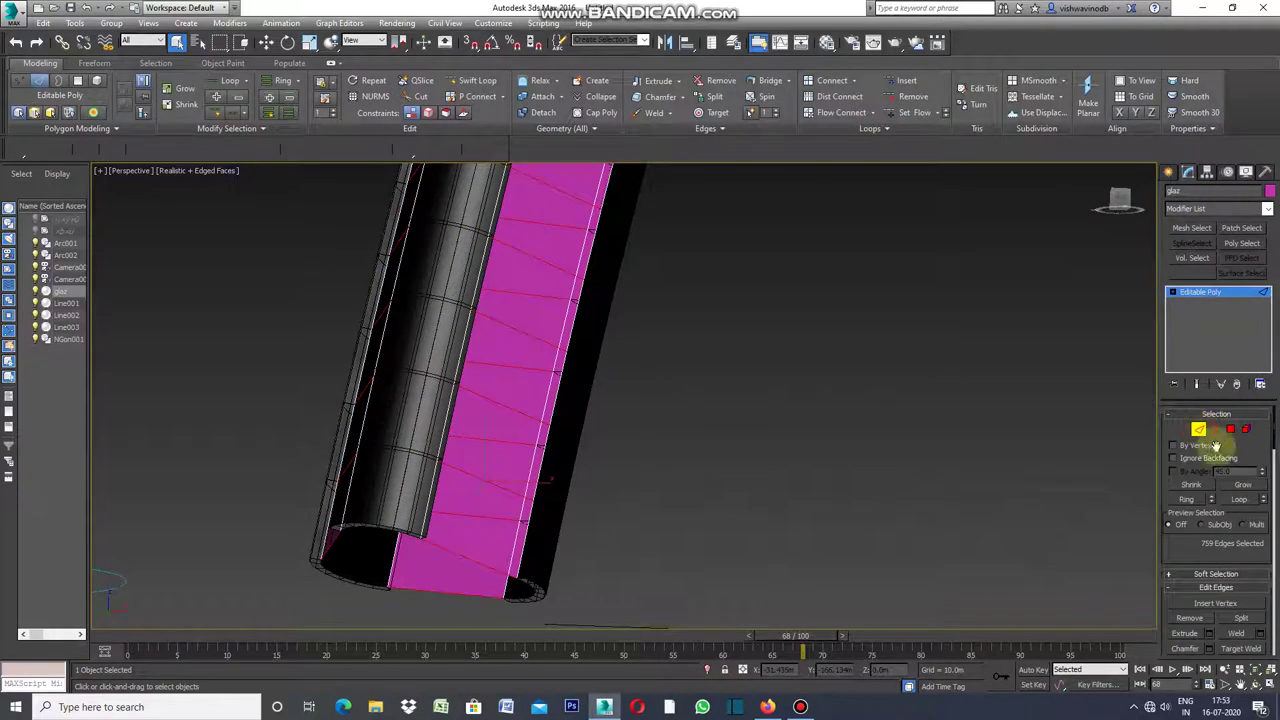
pyautogui.scroll(-5, 1270, 465)
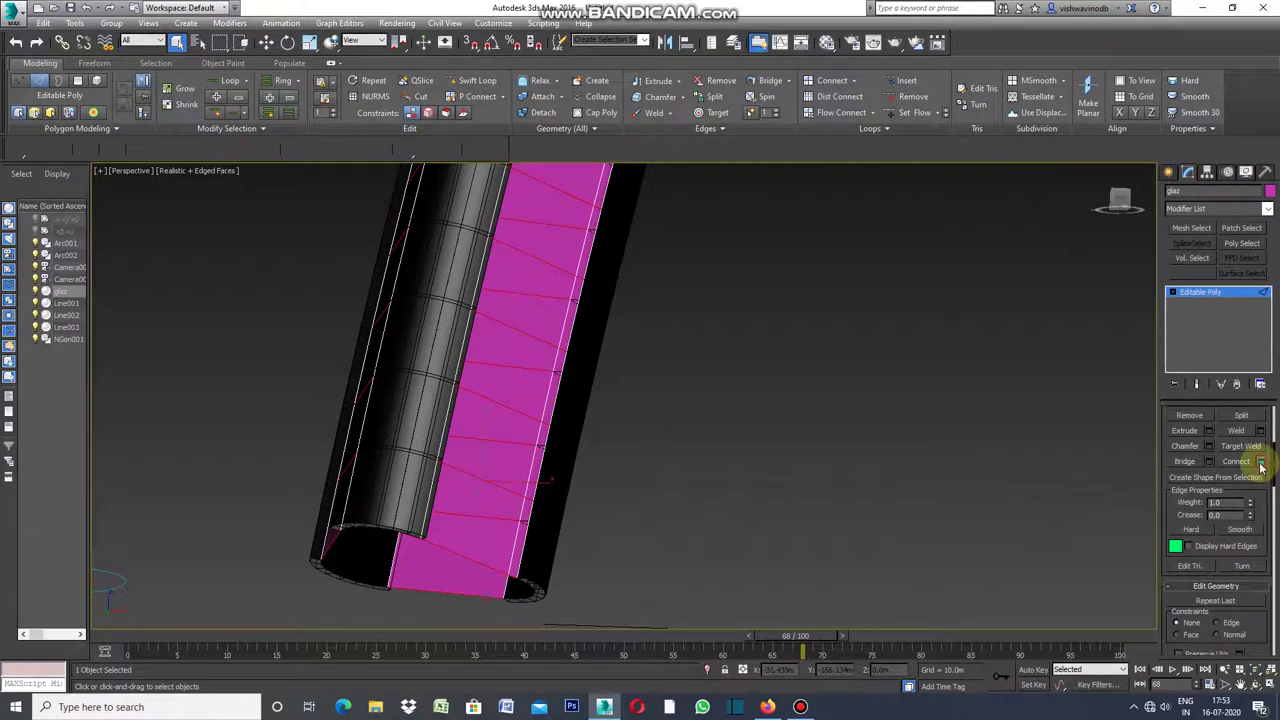
pyautogui.click(1261, 467)
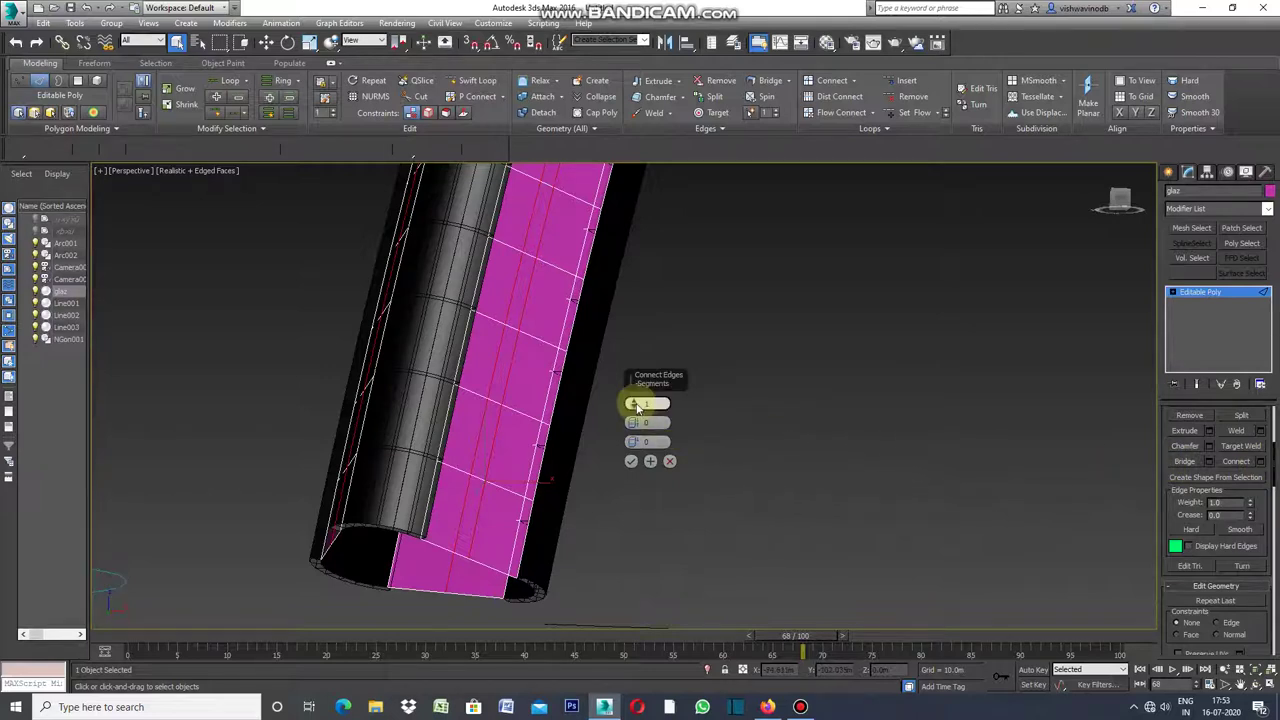
# Raise the Connect Edges segment count to 7 and confirm.
pyautogui.moveTo(633, 402); pyautogui.dragTo(656, 403)
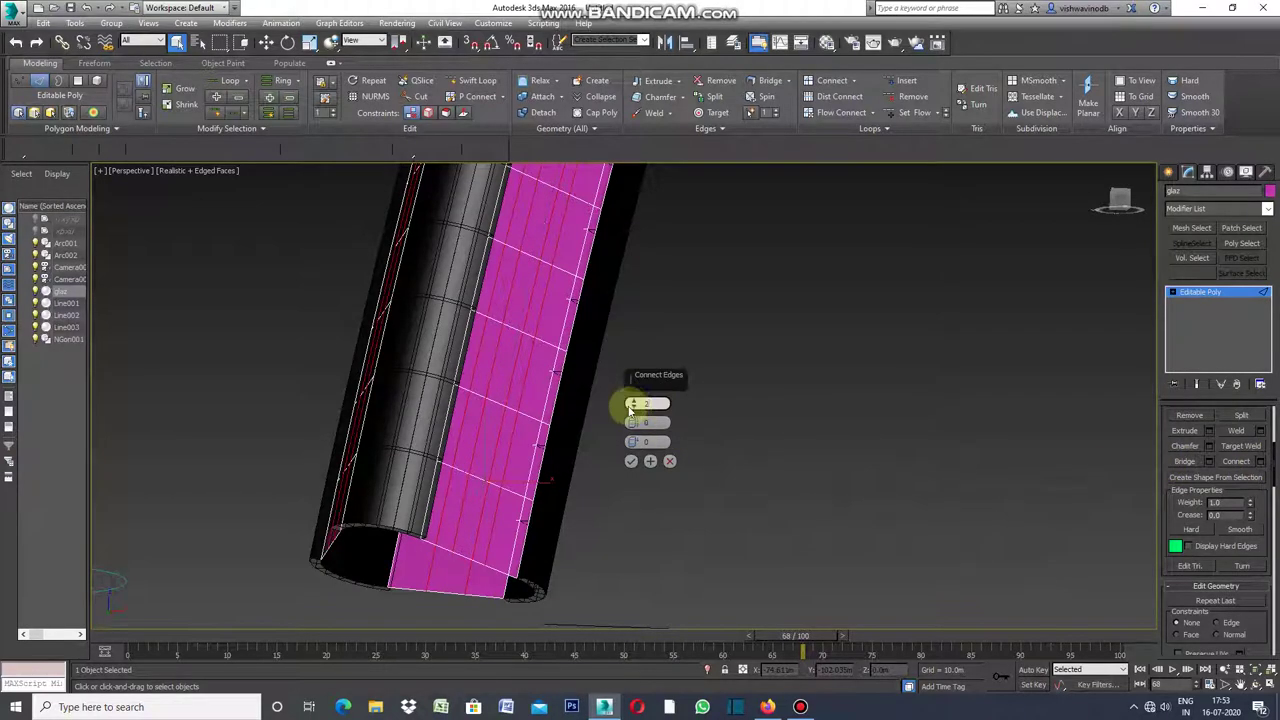
pyautogui.click(636, 404)
pyautogui.click(636, 404)
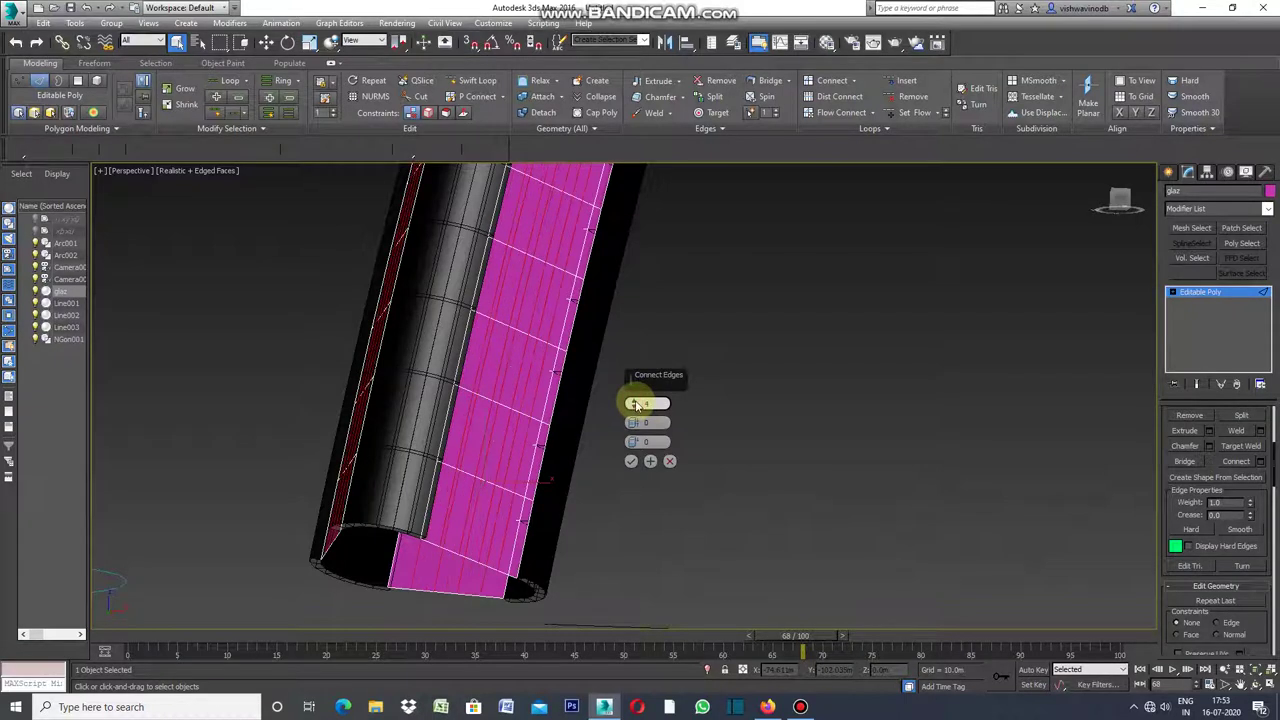
pyautogui.click(636, 404)
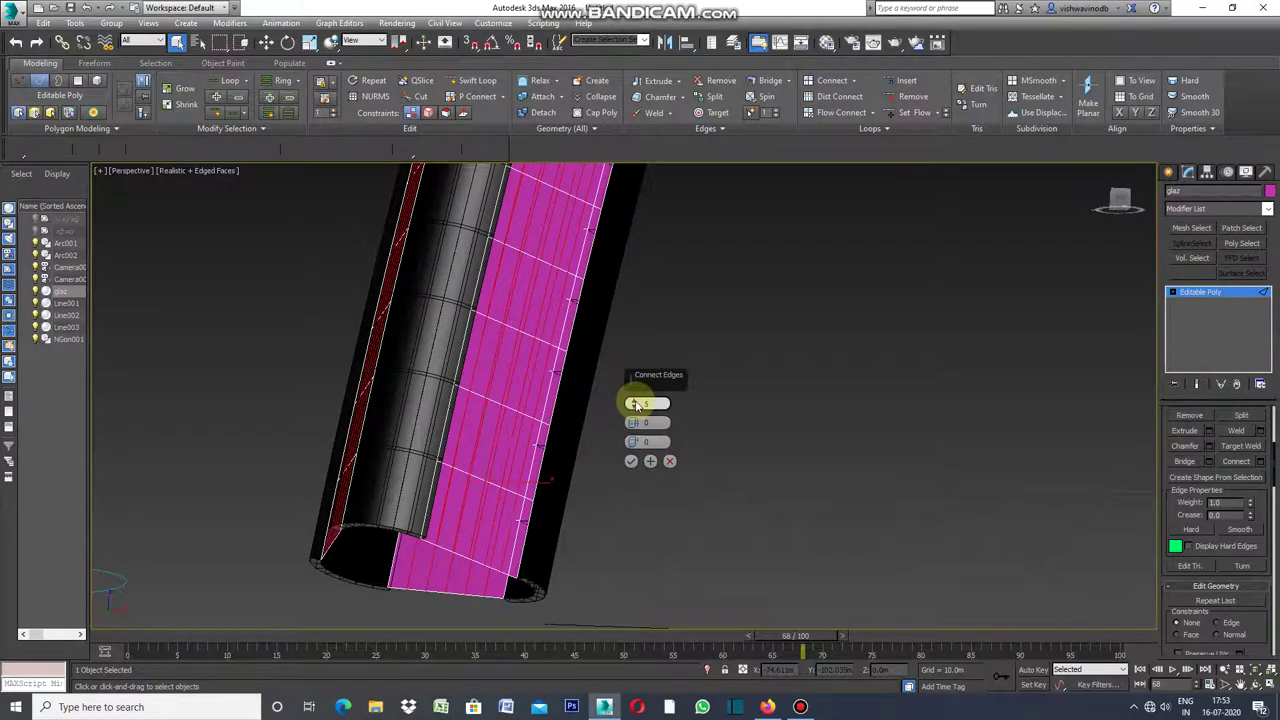
pyautogui.click(636, 404)
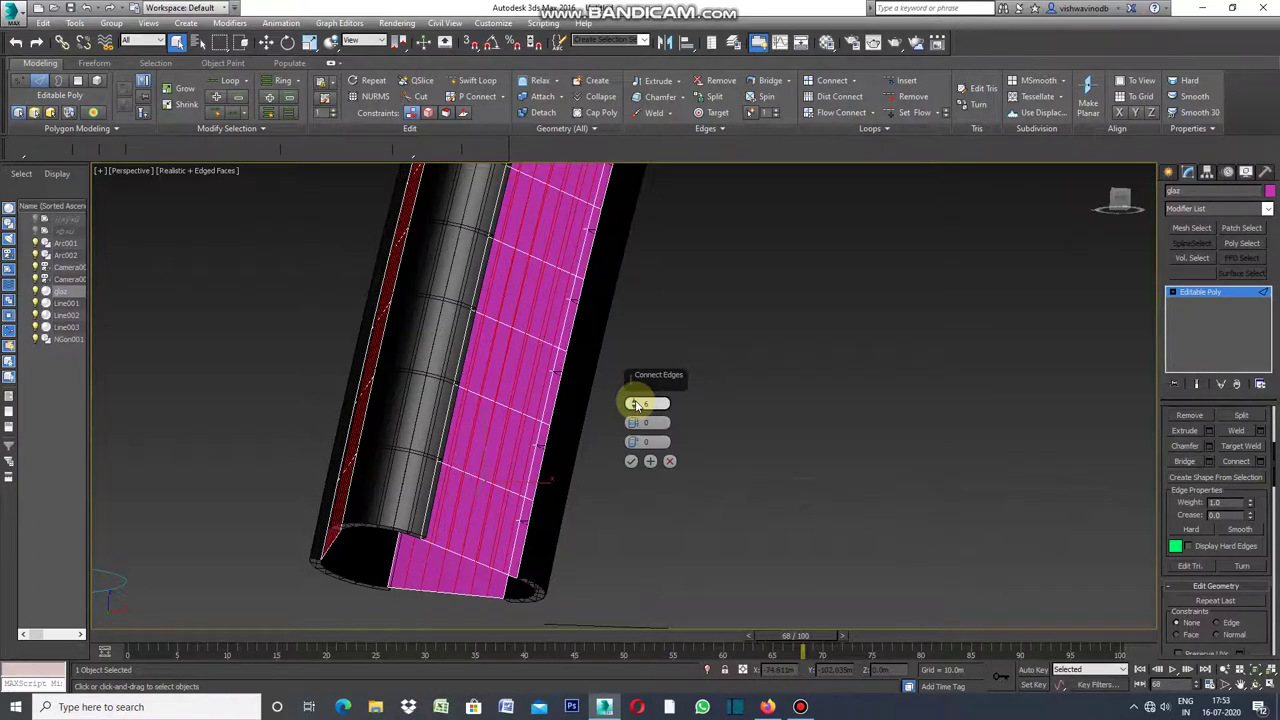
pyautogui.click(636, 404)
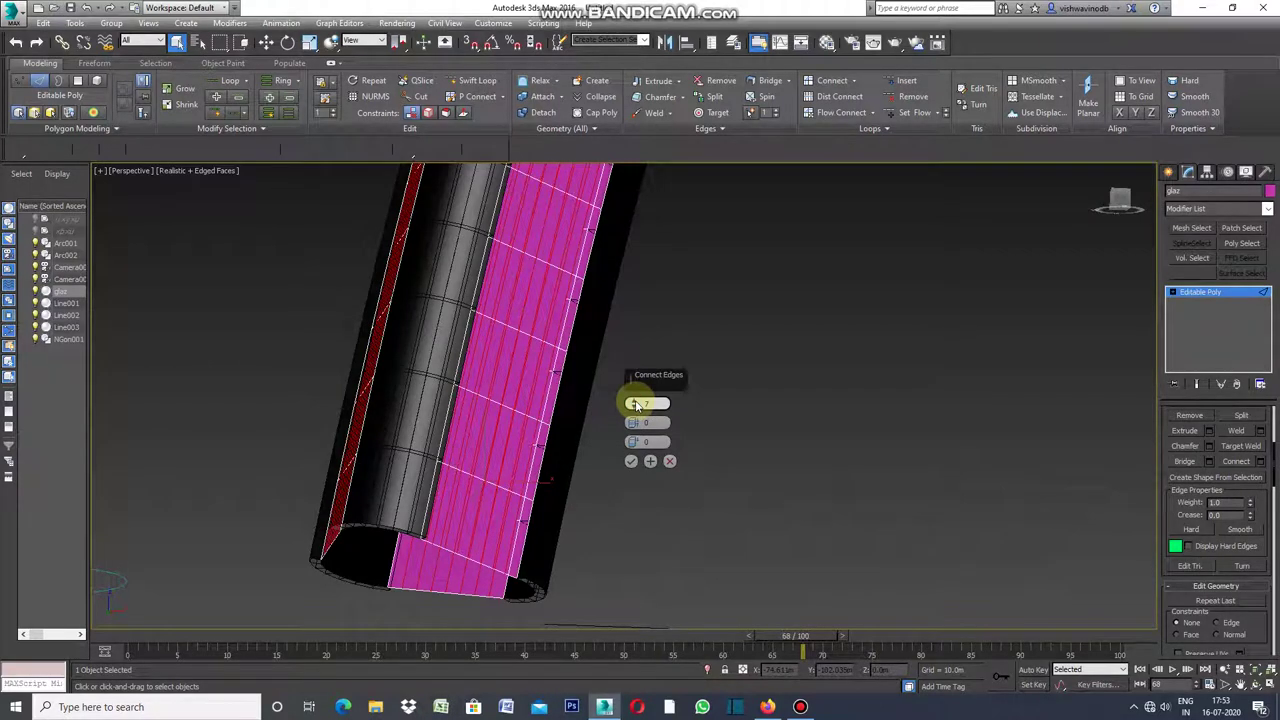
pyautogui.click(631, 461)
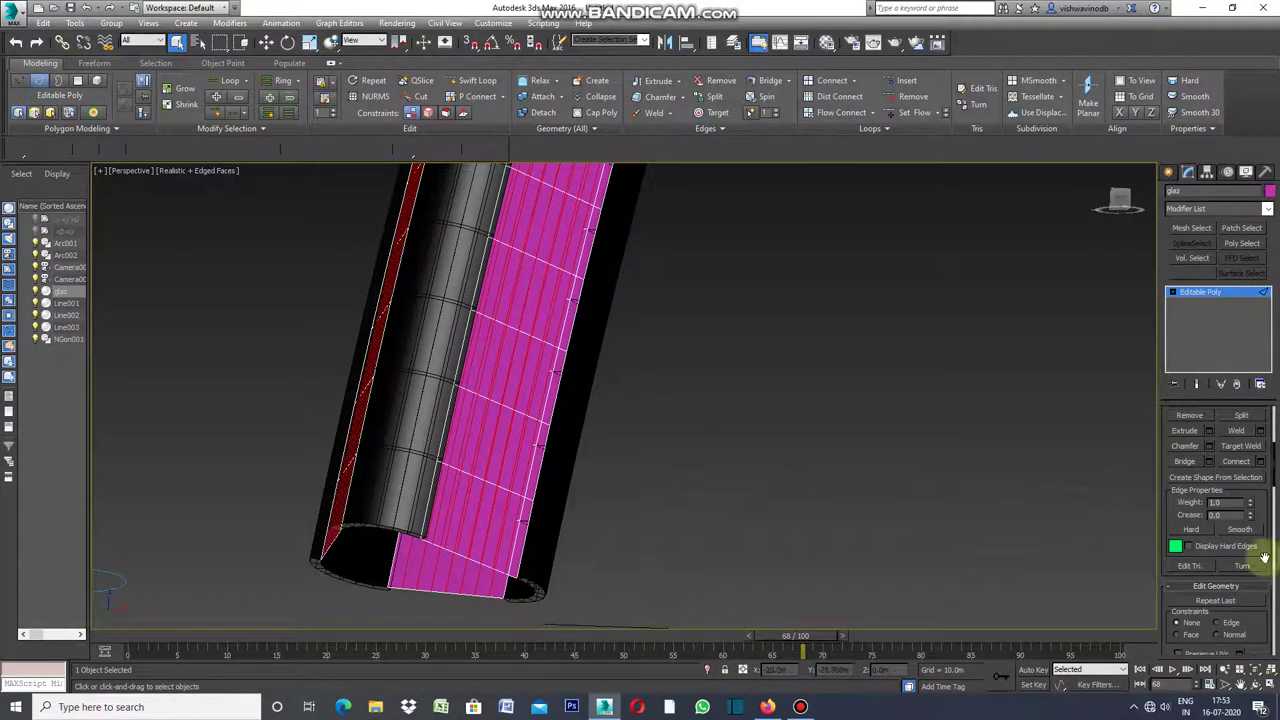
# Chamfer the glaz strip's new lengthwise edges with an amount of 0.3m.
pyautogui.click(1209, 447)
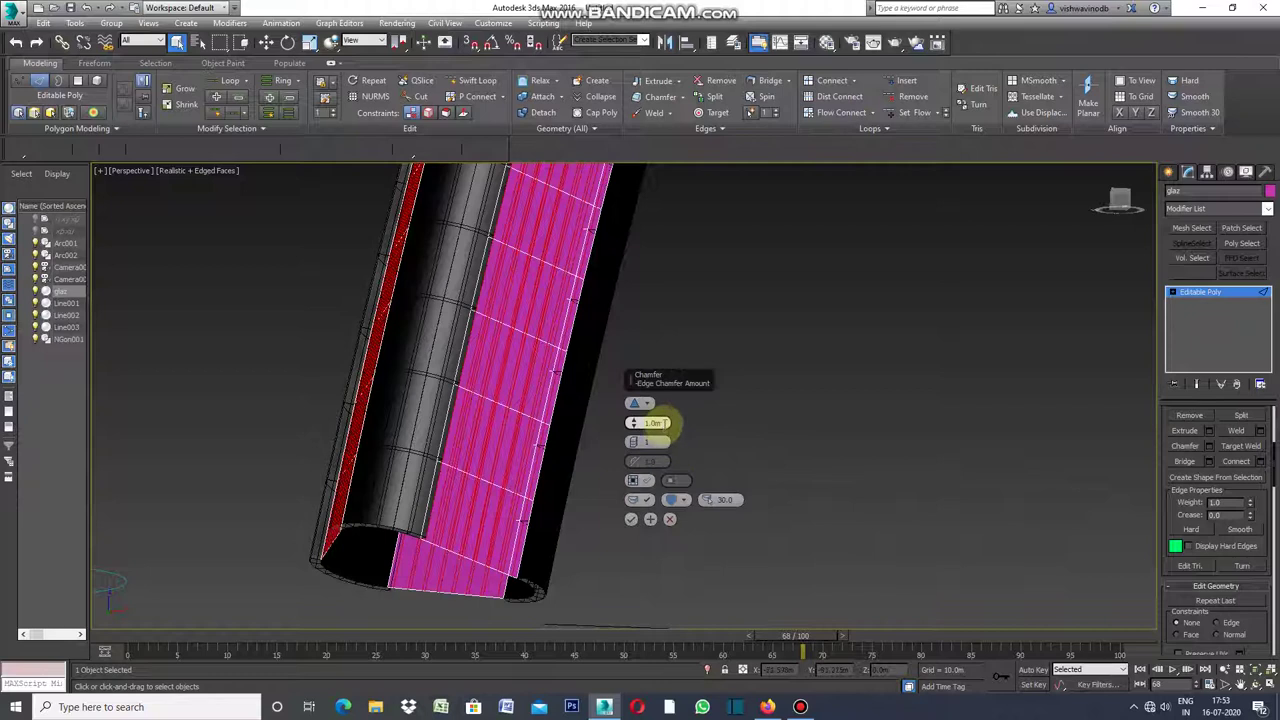
pyautogui.moveTo(662, 424); pyautogui.dragTo(664, 423)
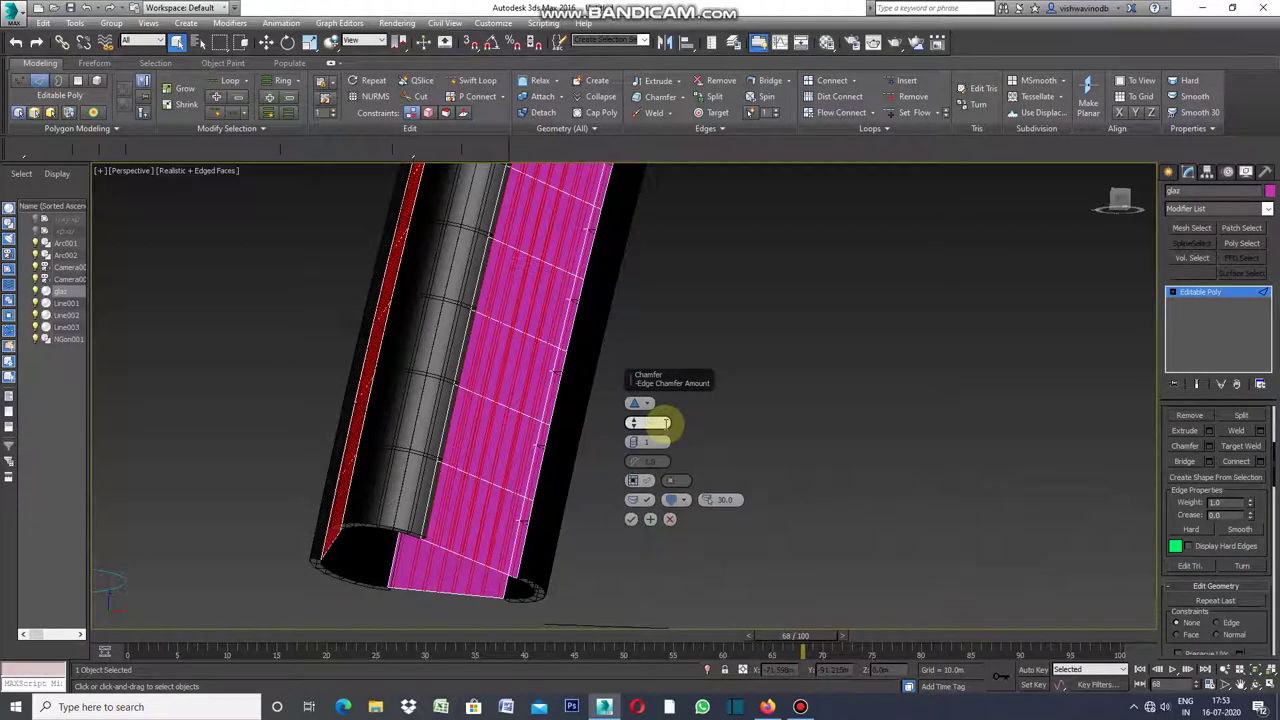
pyautogui.write('0.3m')
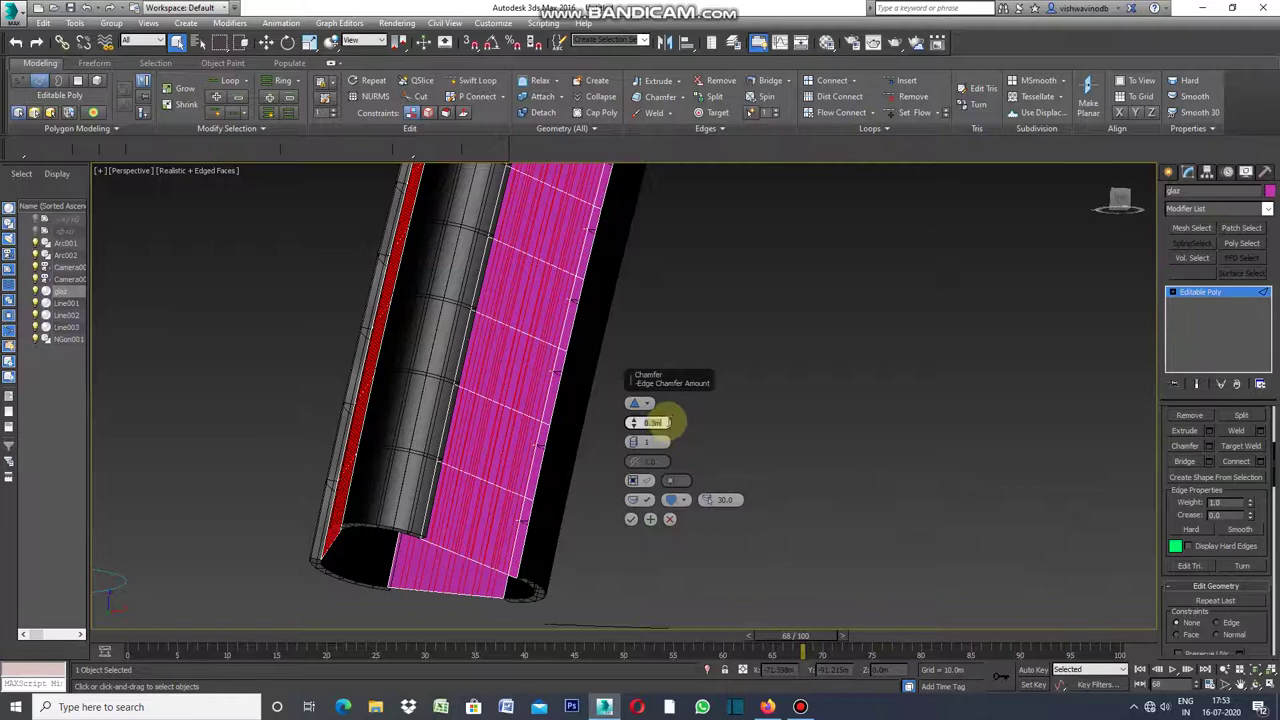
pyautogui.press('Return')
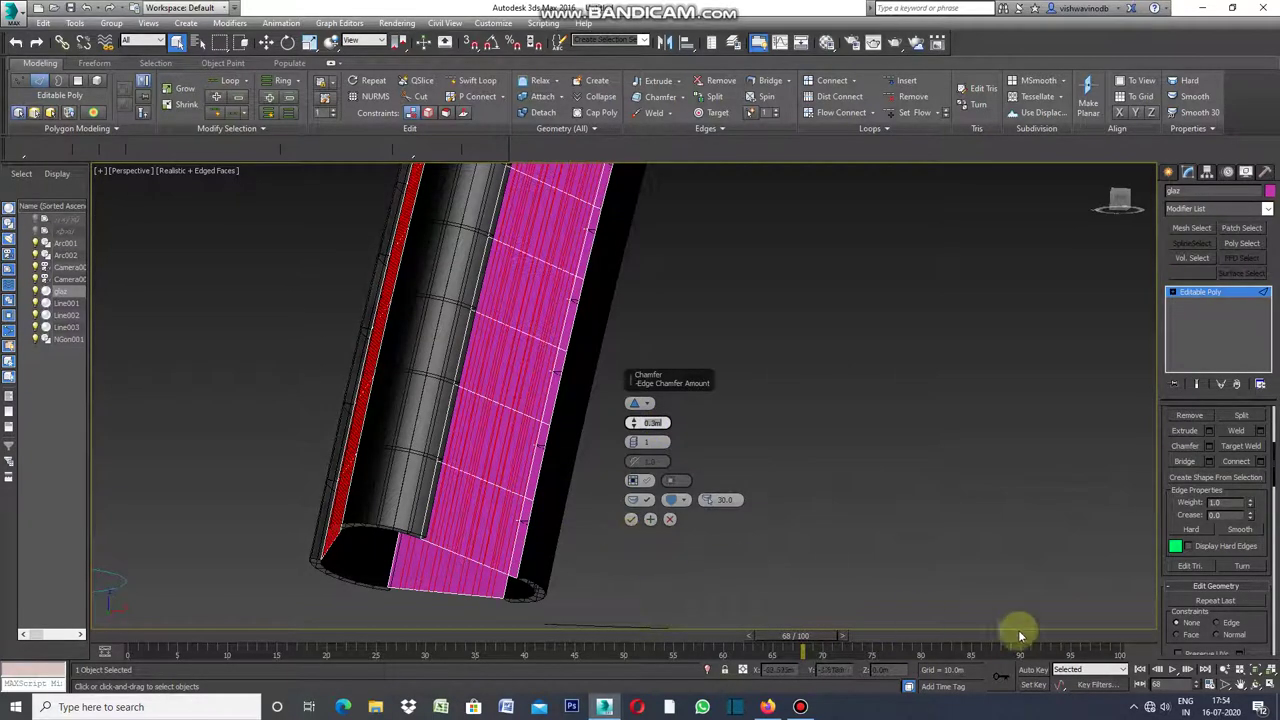
# Change the edge chamfer amount to 0.1m, then work on wall fins at Polygon level.
pyautogui.scroll(1, 480, 605)
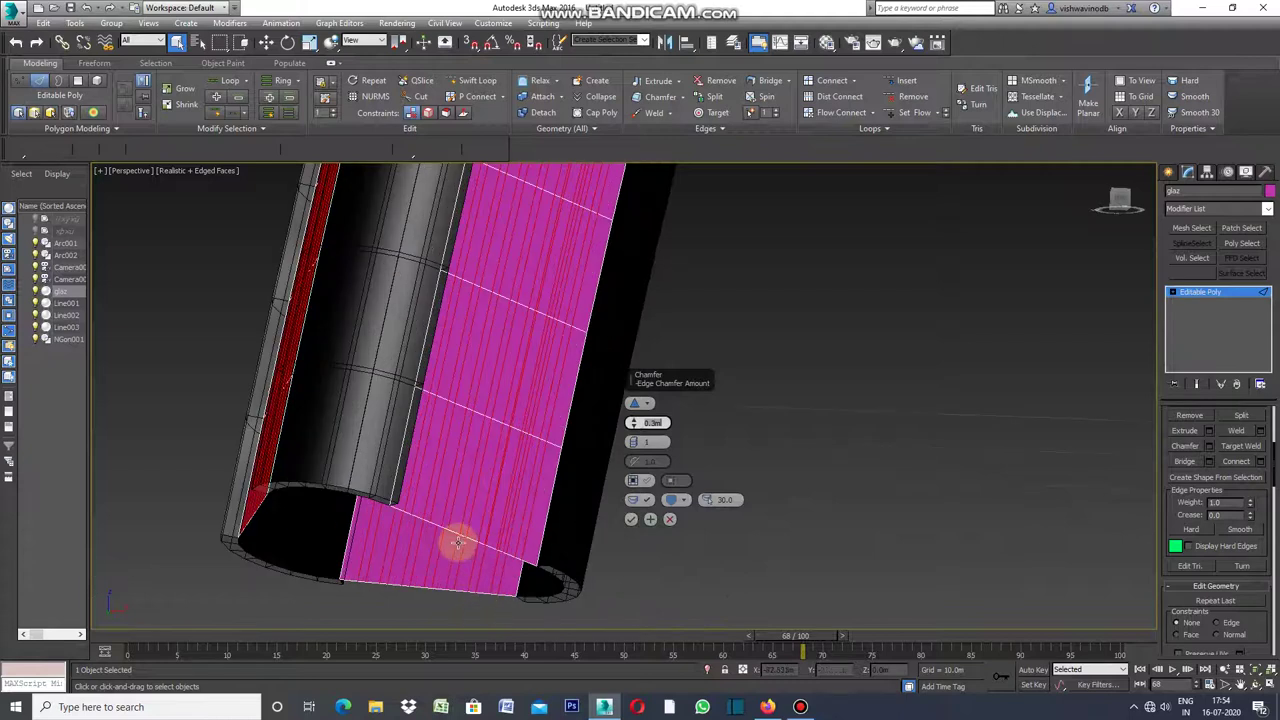
pyautogui.scroll(2, 457, 541)
pyautogui.scroll(2, 404, 517)
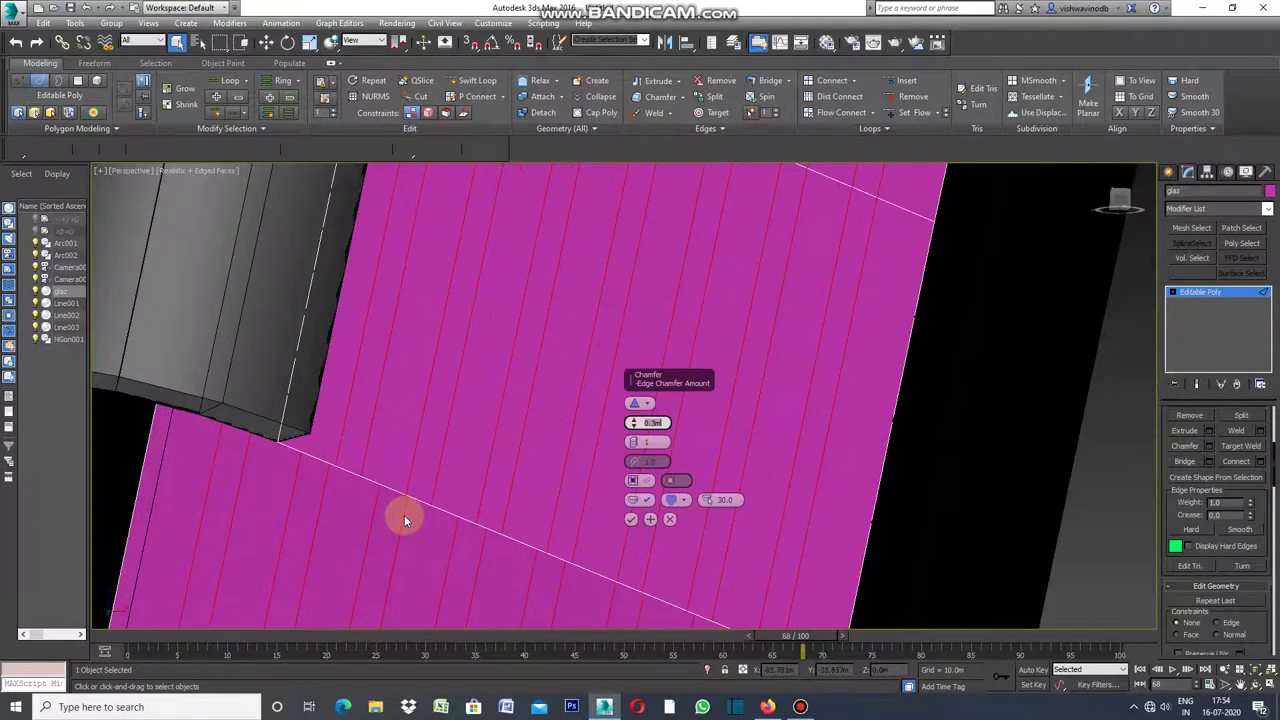
pyautogui.scroll(1, 355, 472)
pyautogui.scroll(1, 355, 472)
pyautogui.scroll(-1, 355, 472)
pyautogui.scroll(-2, 443, 510)
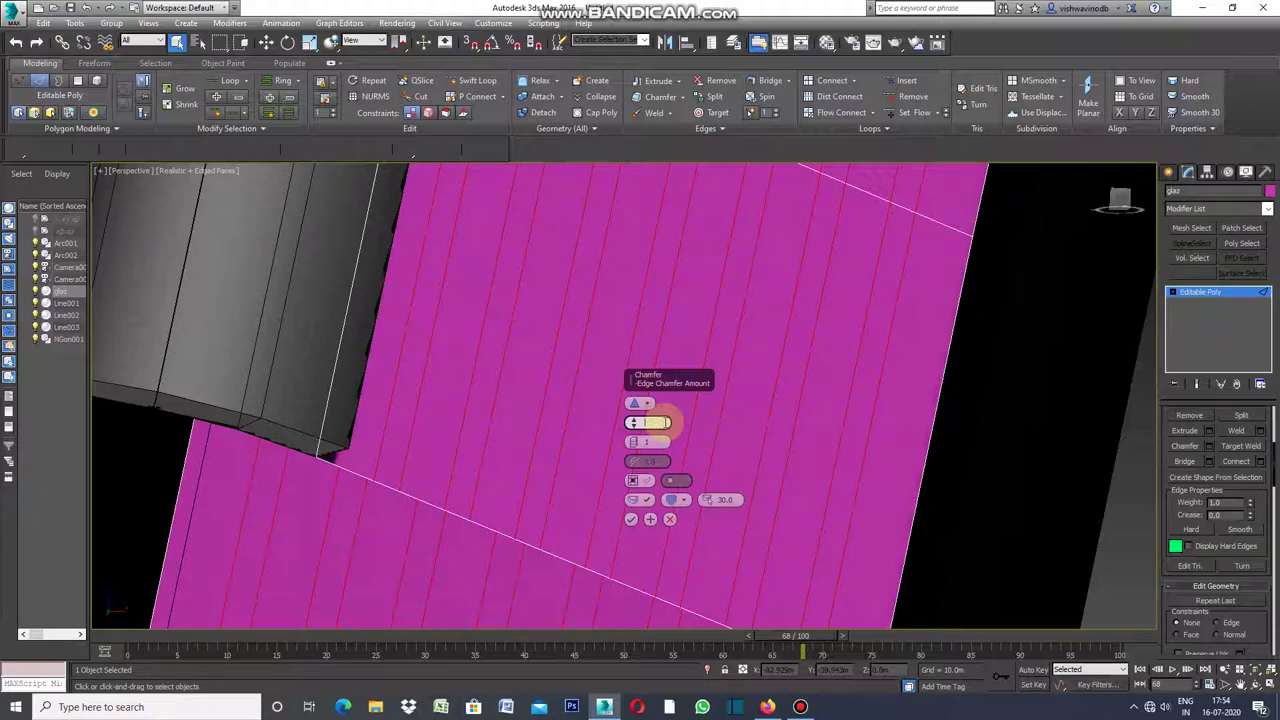
pyautogui.press('Return')
pyautogui.click(652, 422)
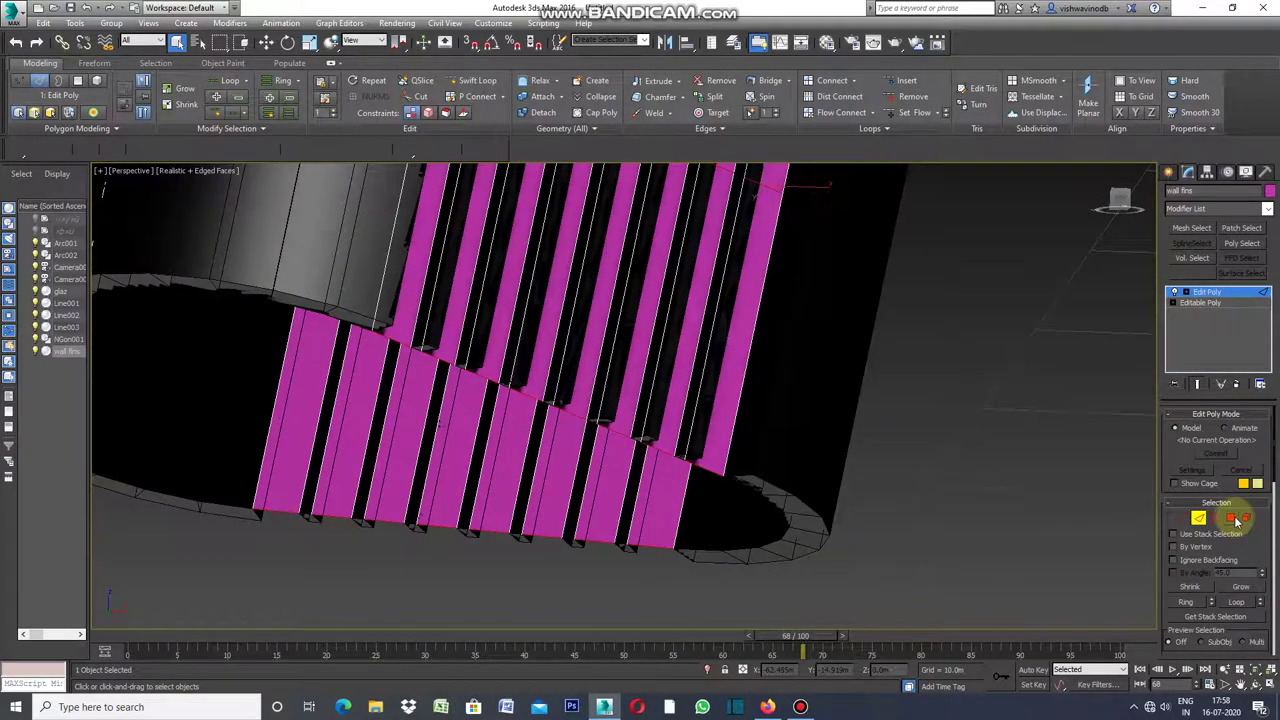
pyautogui.click(1230, 519)
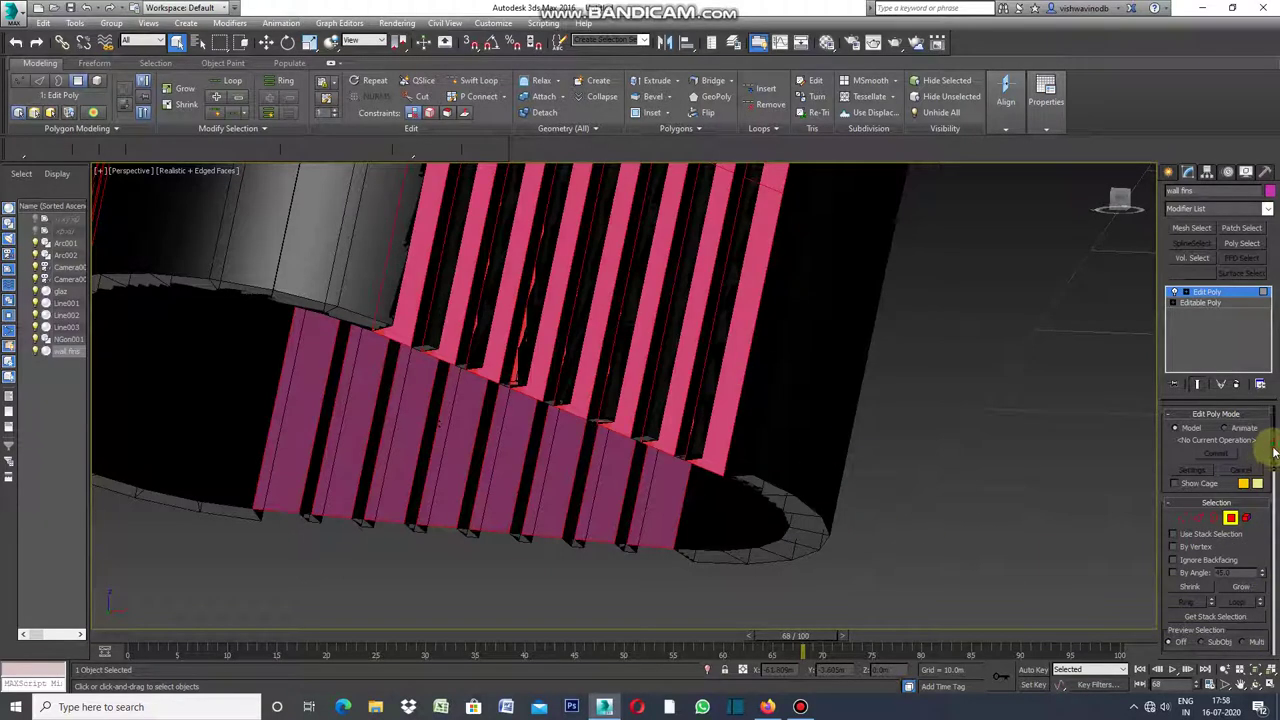
# Inset all selected wall fin faces By Polygon with a small inset amount.
pyautogui.moveTo(1275, 455); pyautogui.dragTo(1248, 558)
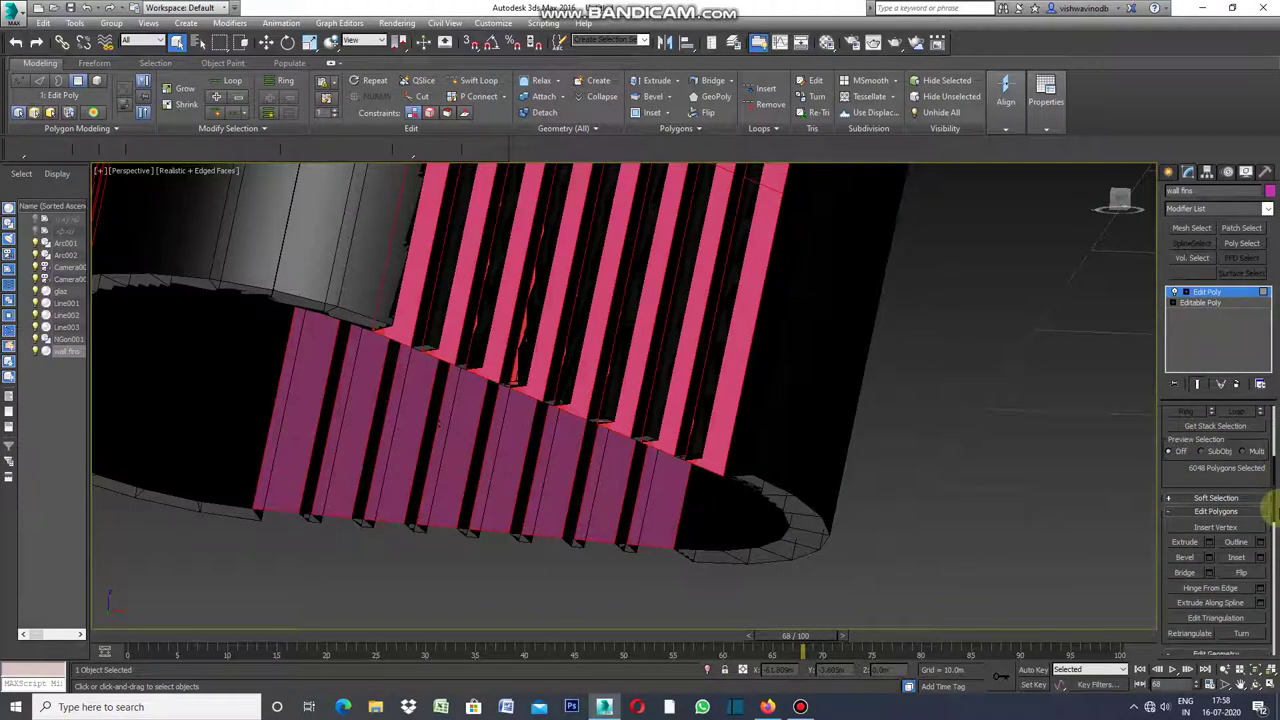
pyautogui.click(1261, 558)
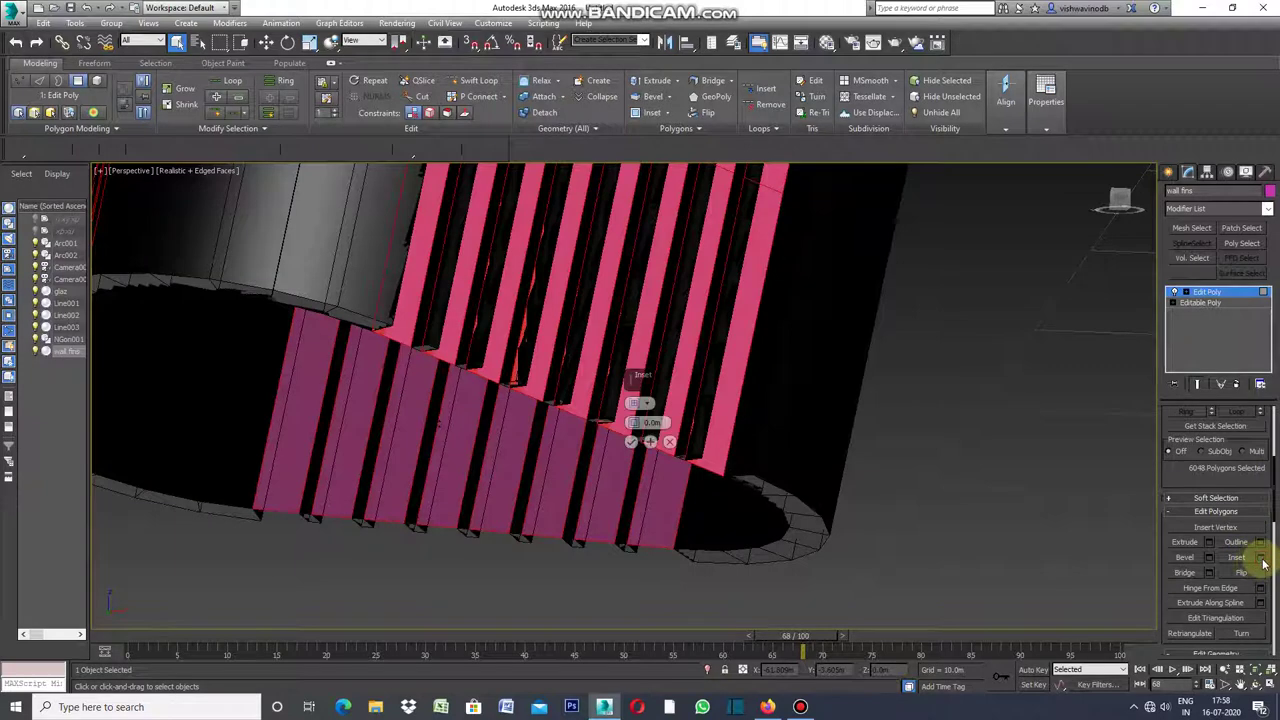
pyautogui.click(650, 406)
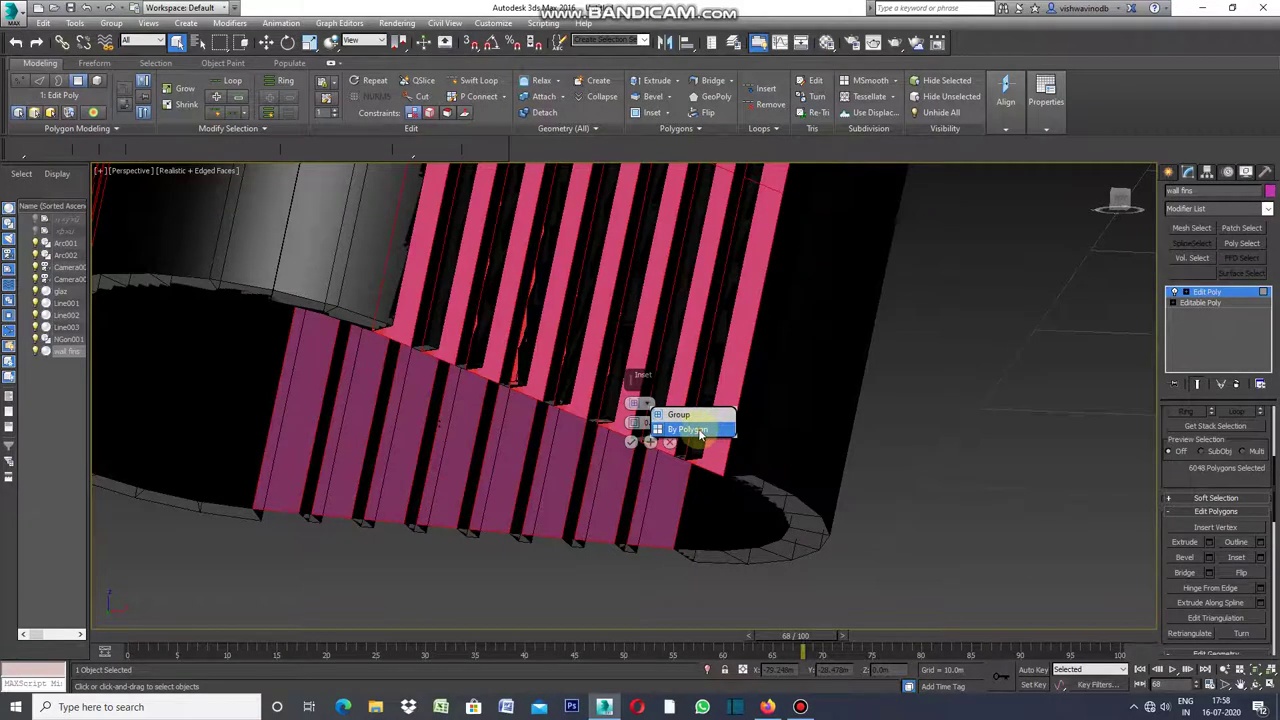
pyautogui.click(699, 430)
pyautogui.moveTo(660, 423); pyautogui.dragTo(643, 432)
pyautogui.click(631, 441)
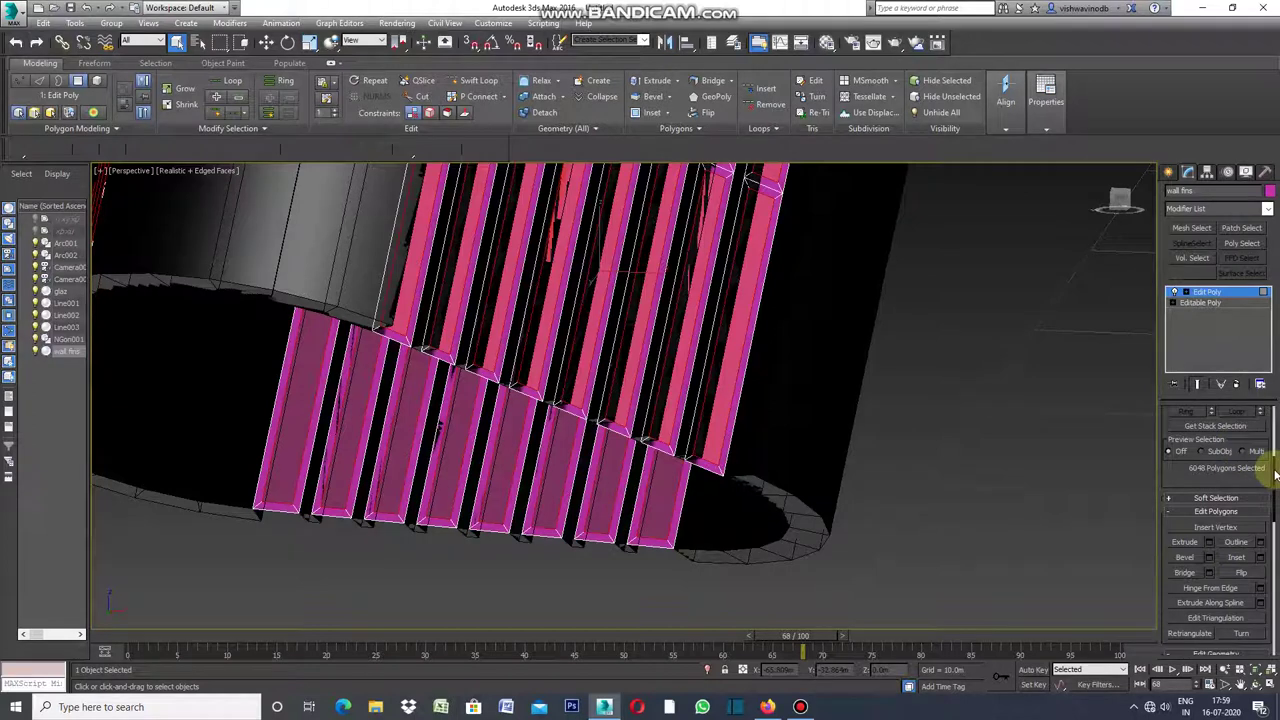
pyautogui.moveTo(1275, 474); pyautogui.dragTo(1275, 540)
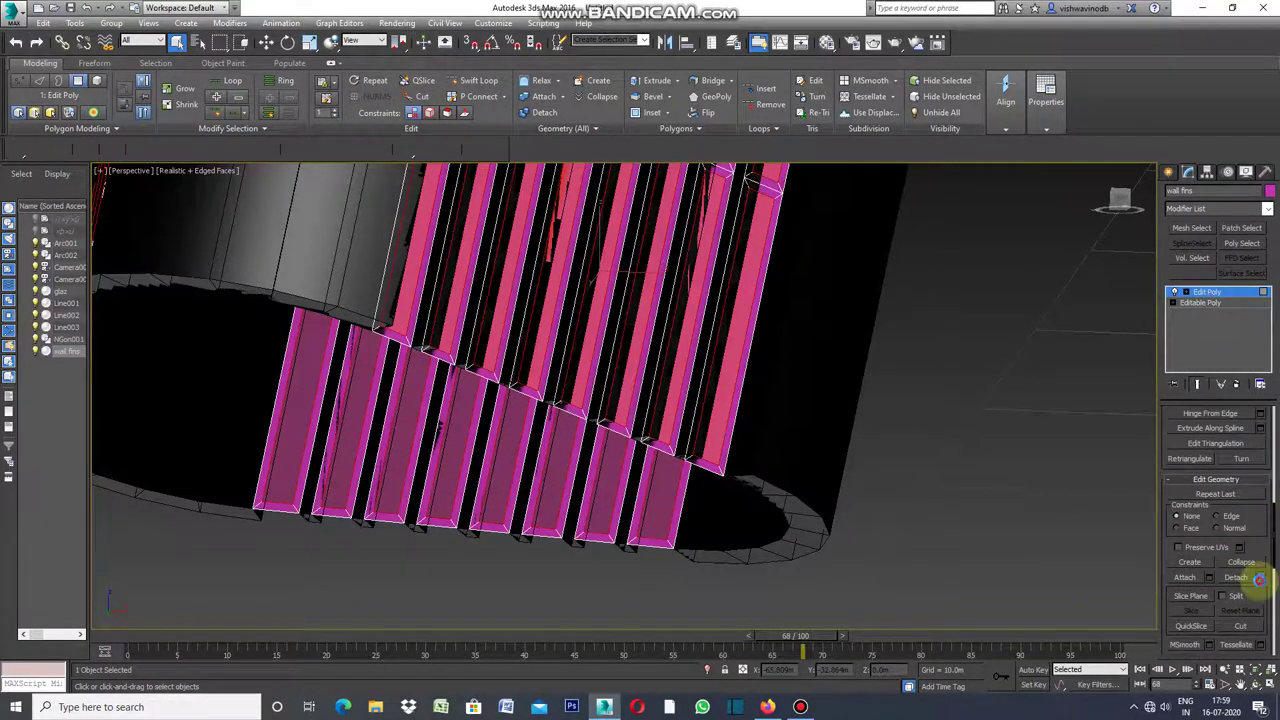
# Detach the inset fin faces as a new object named 'glaz frame'.
pyautogui.click(1238, 578)
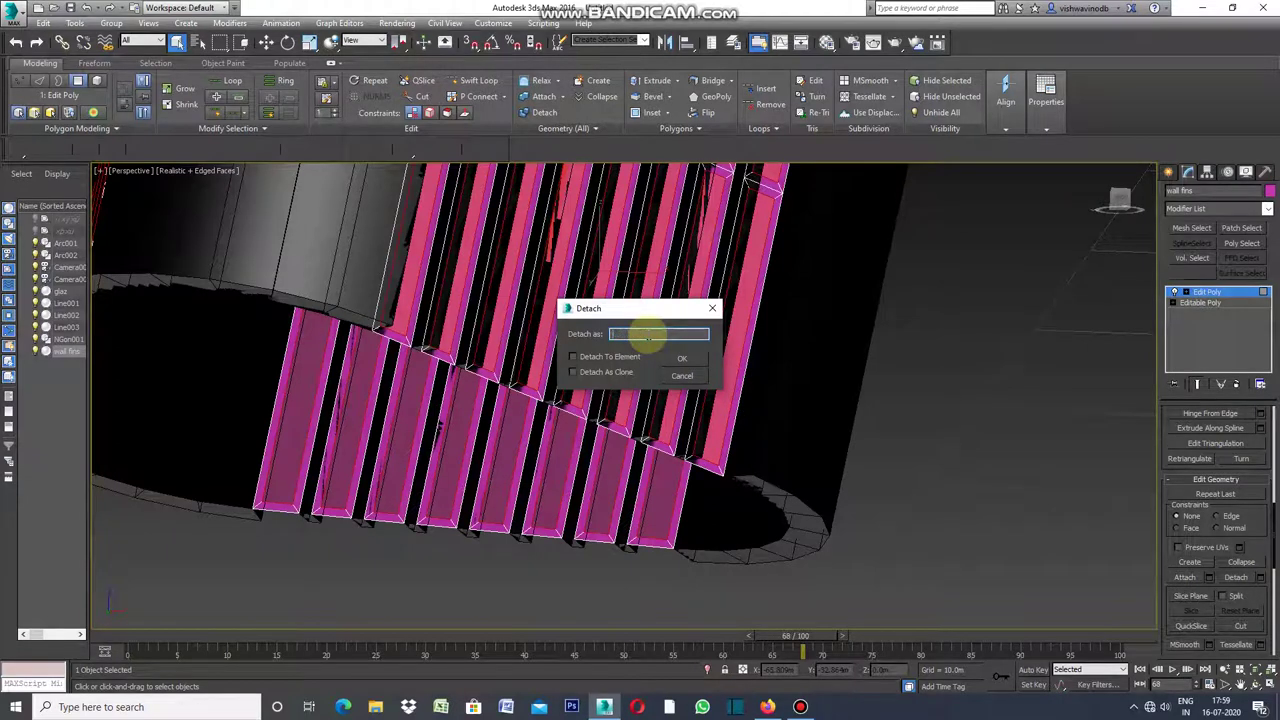
pyautogui.write('glaz frame')
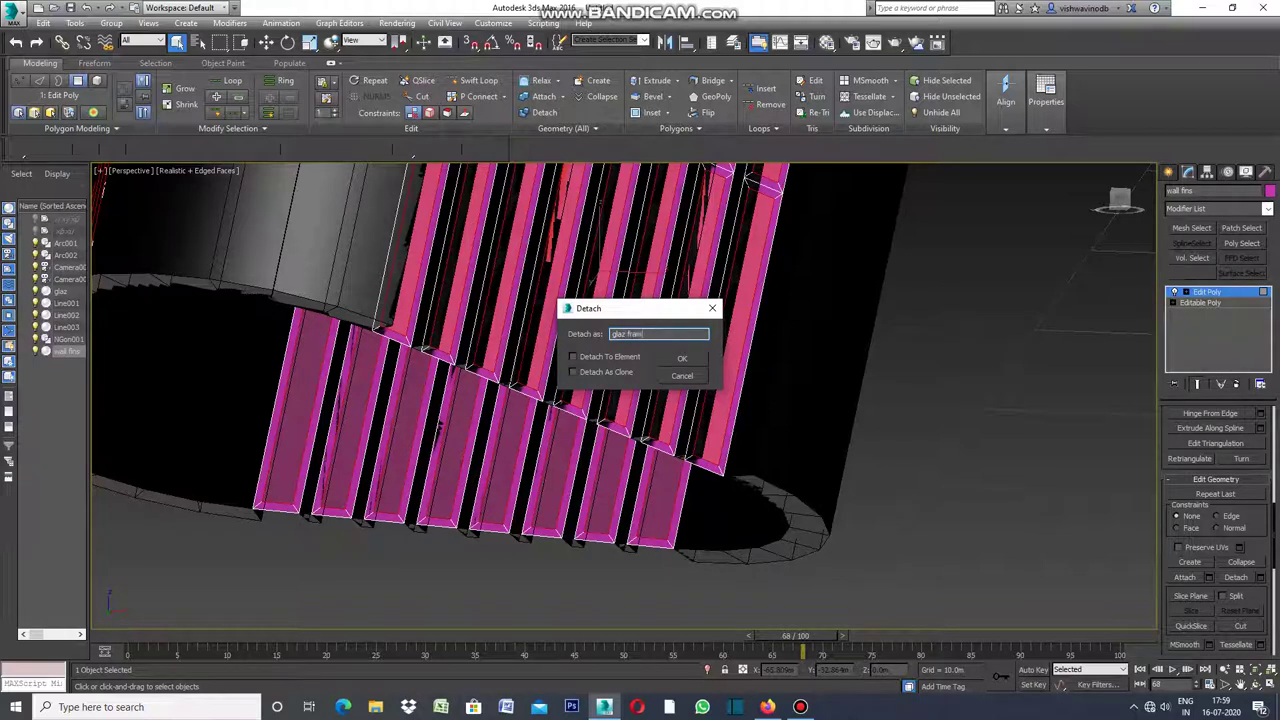
pyautogui.click(686, 362)
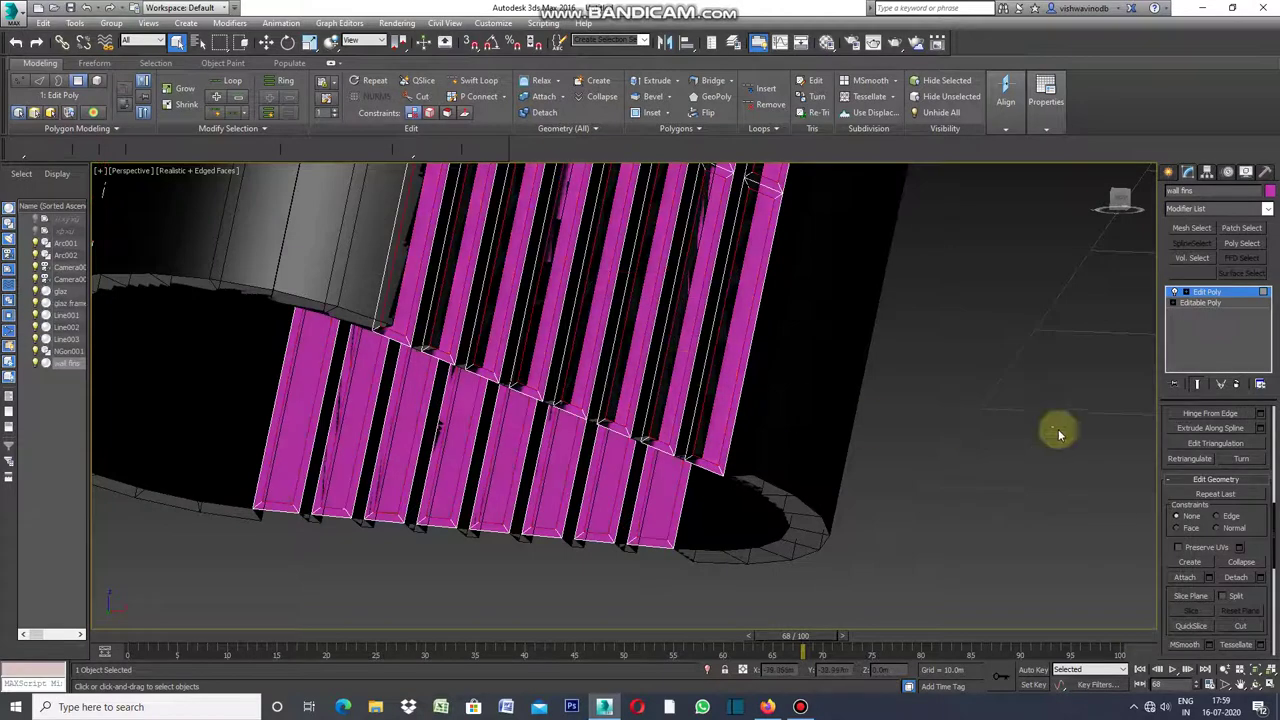
# Change the wall fins' object colour to white.
pyautogui.click(1270, 193)
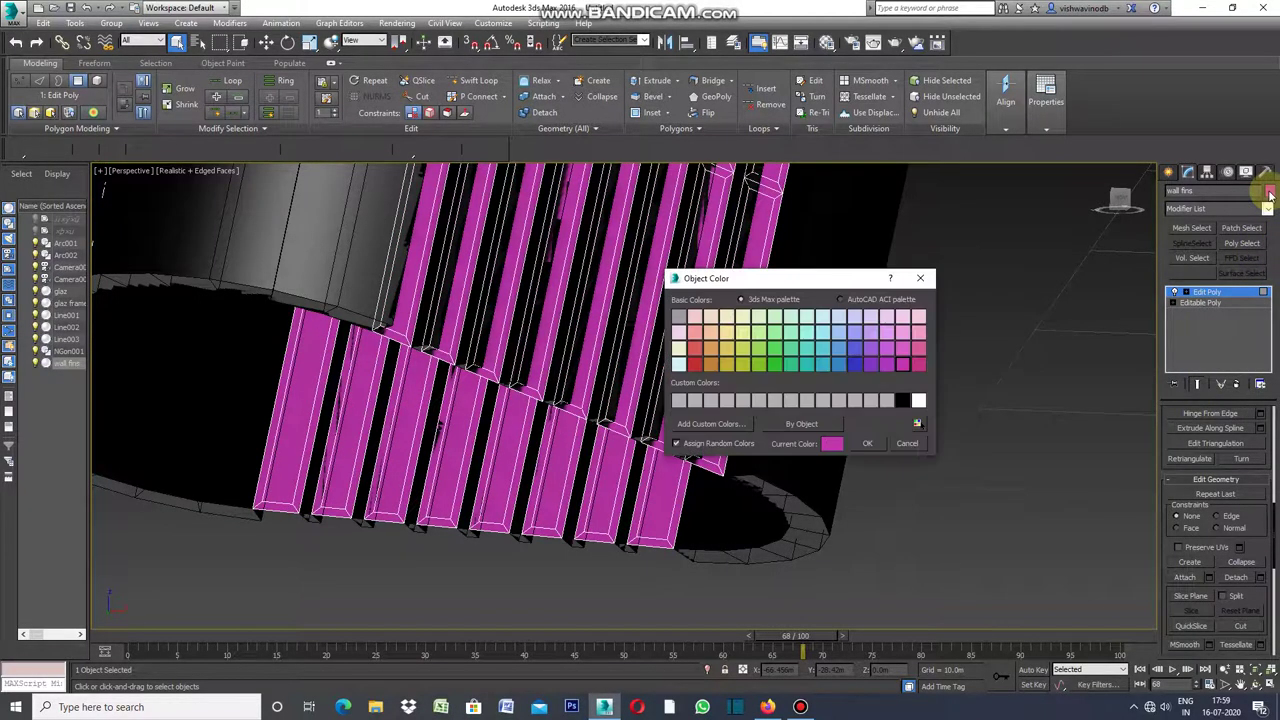
pyautogui.click(918, 401)
pyautogui.click(866, 443)
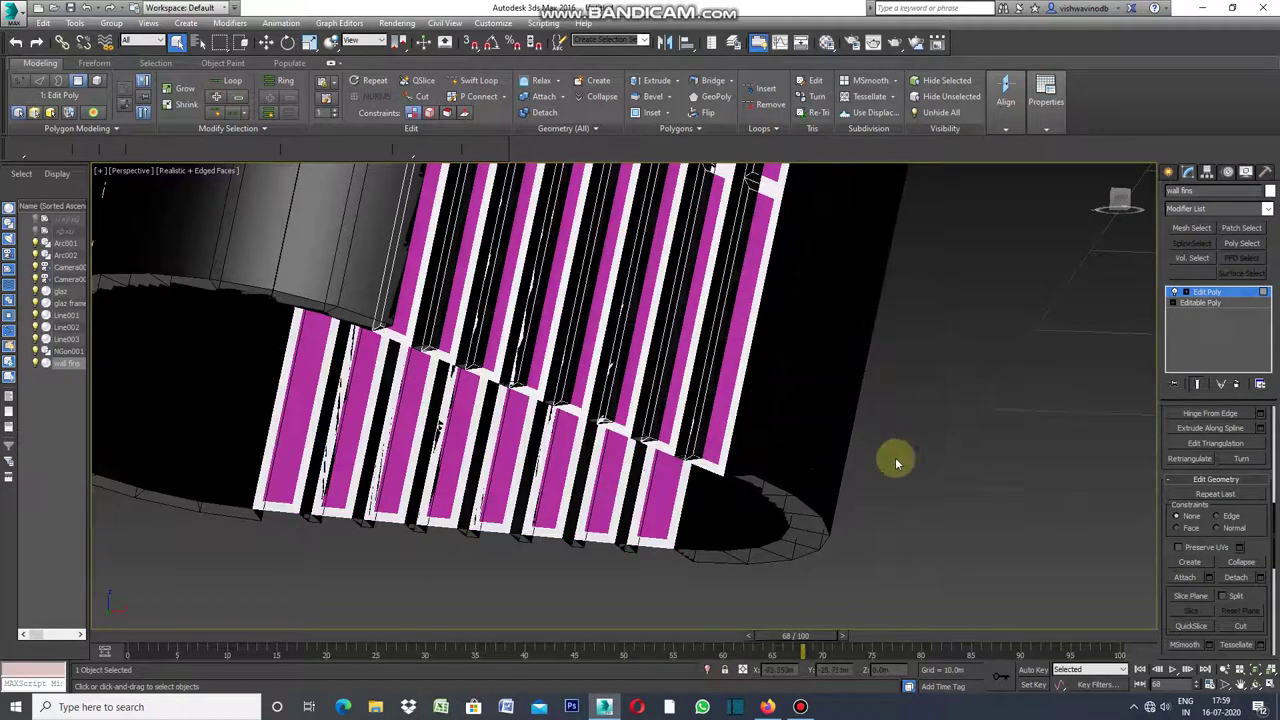
pyautogui.keyDown('alt'); pyautogui.moveTo(686, 514); pyautogui.dragTo(677, 514, button='middle'); pyautogui.keyUp('alt')
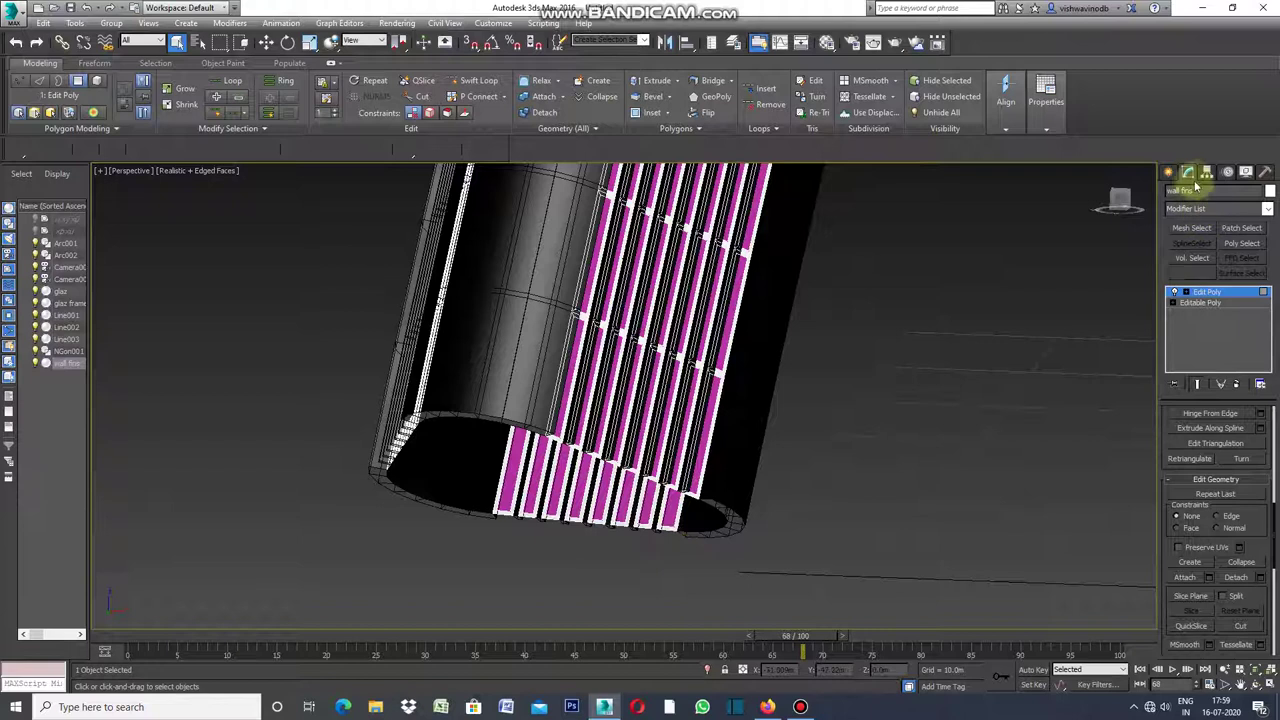
# Give the wall fins a Shell modifier and increase its Outer Amount to thicken them.
pyautogui.click(1268, 209)
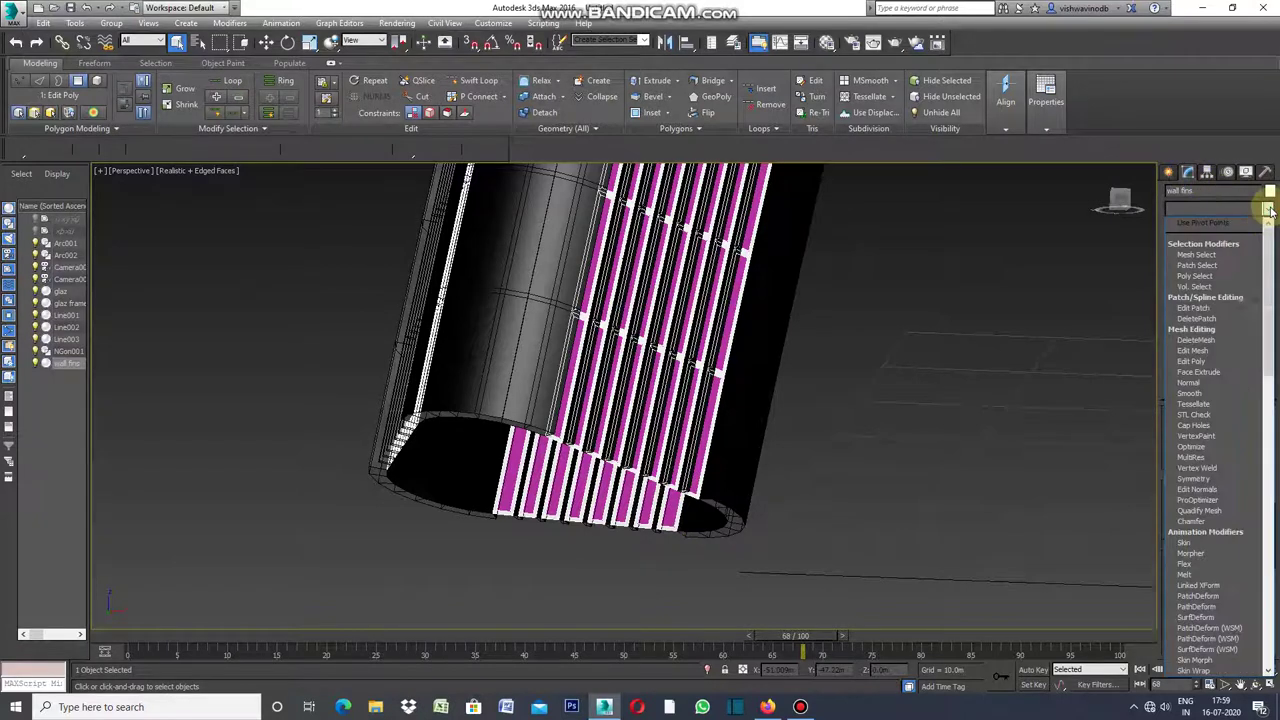
pyautogui.moveTo(1266, 250); pyautogui.dragTo(1257, 470)
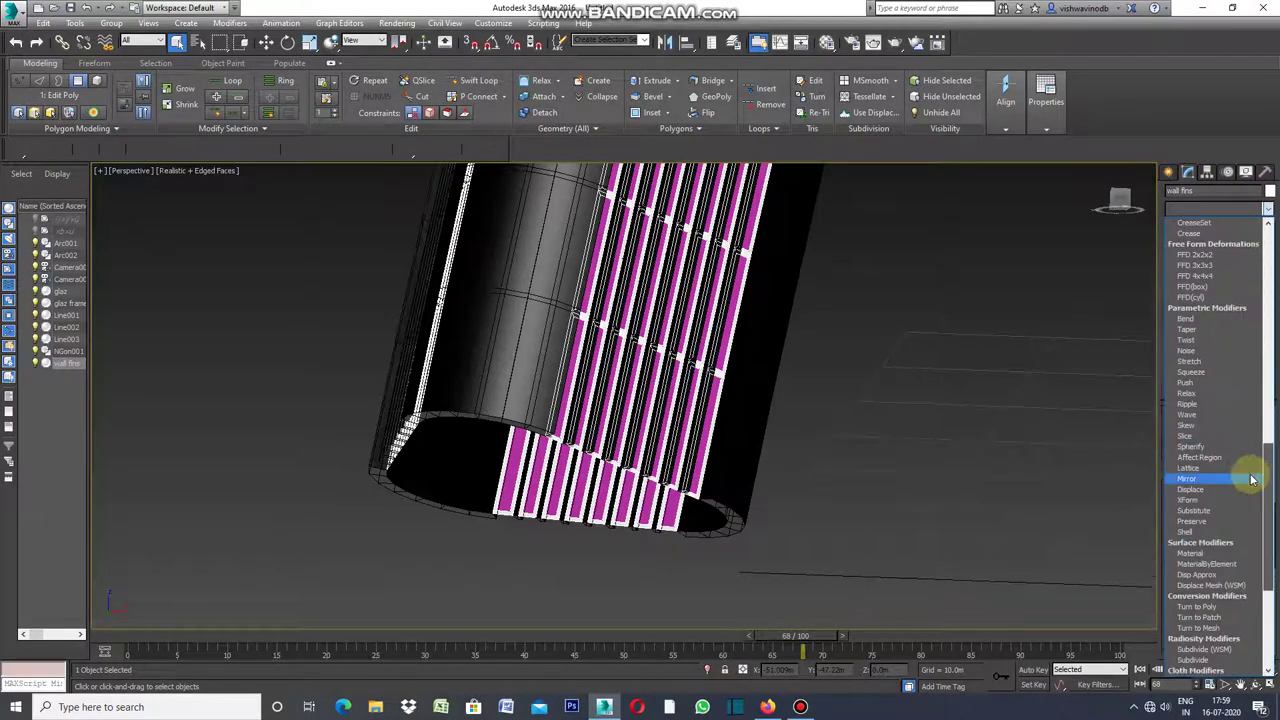
pyautogui.click(1195, 534)
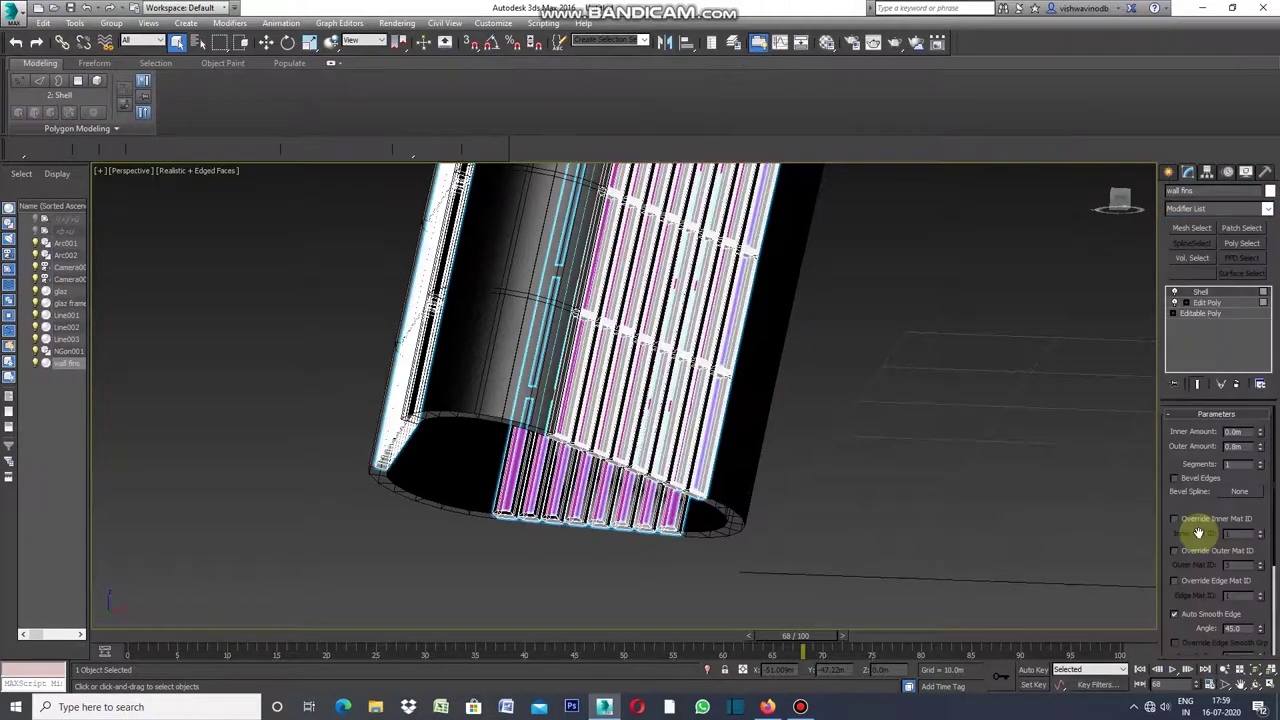
pyautogui.click(1244, 448)
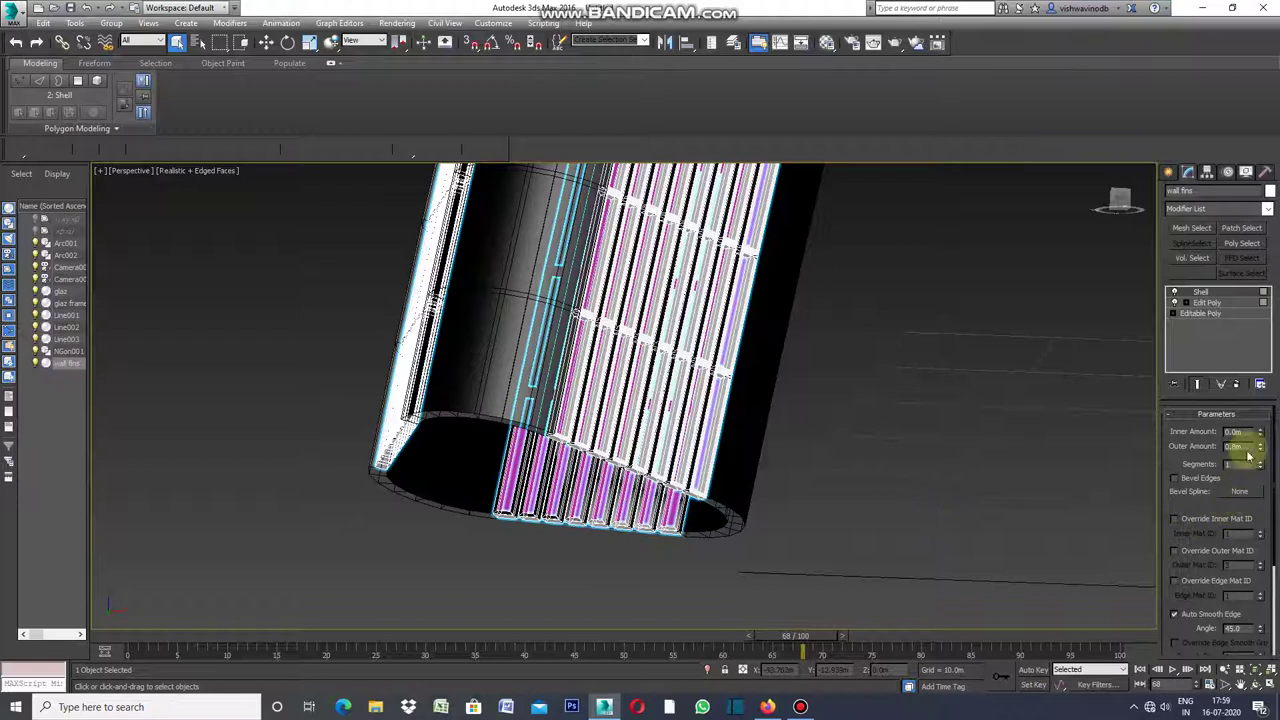
pyautogui.moveTo(1248, 447); pyautogui.dragTo(1249, 446)
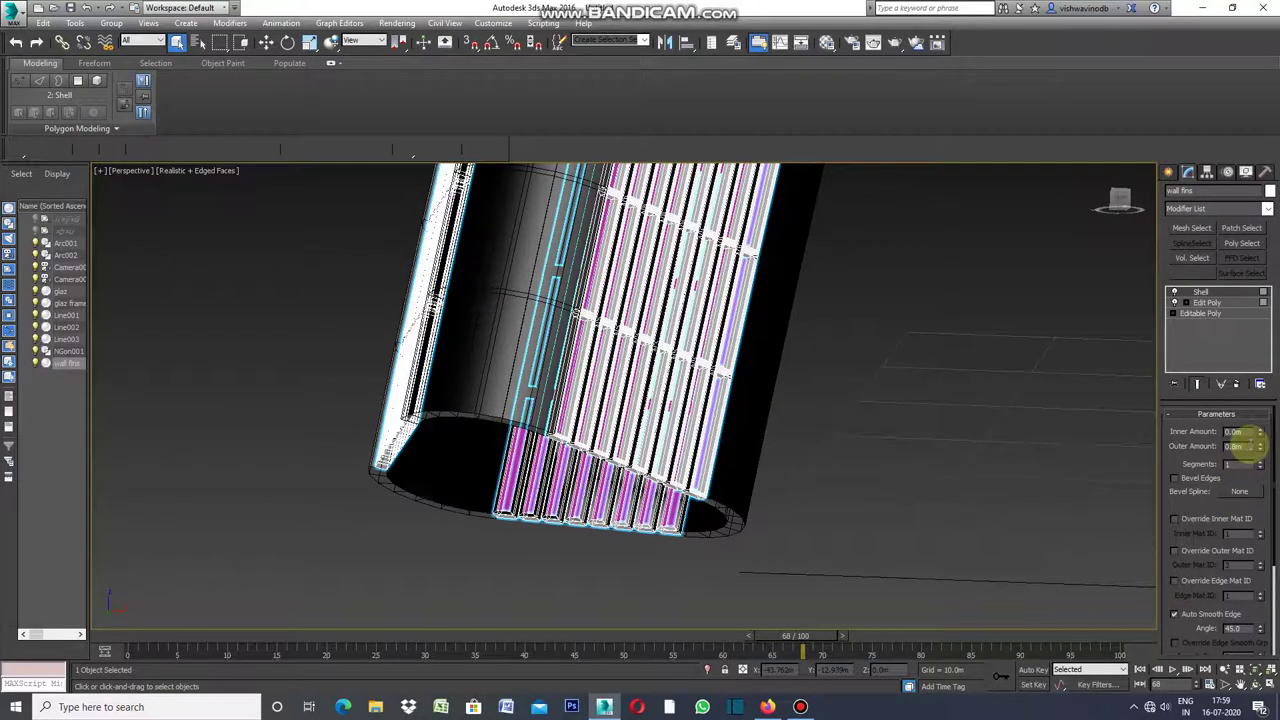
pyautogui.press('m')
pyautogui.click(664, 522)
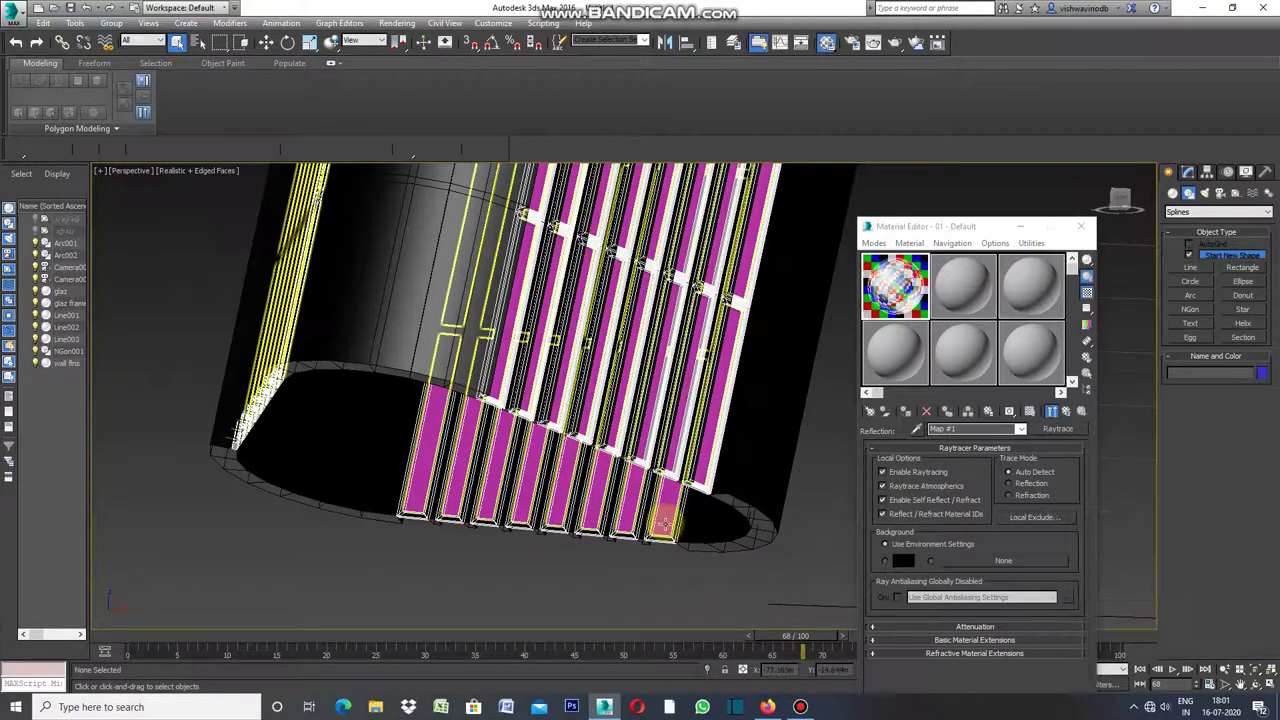
# Assign the reflective raytrace material to the glaz frame, then zoom in on the glazed fins.
pyautogui.click(905, 414)
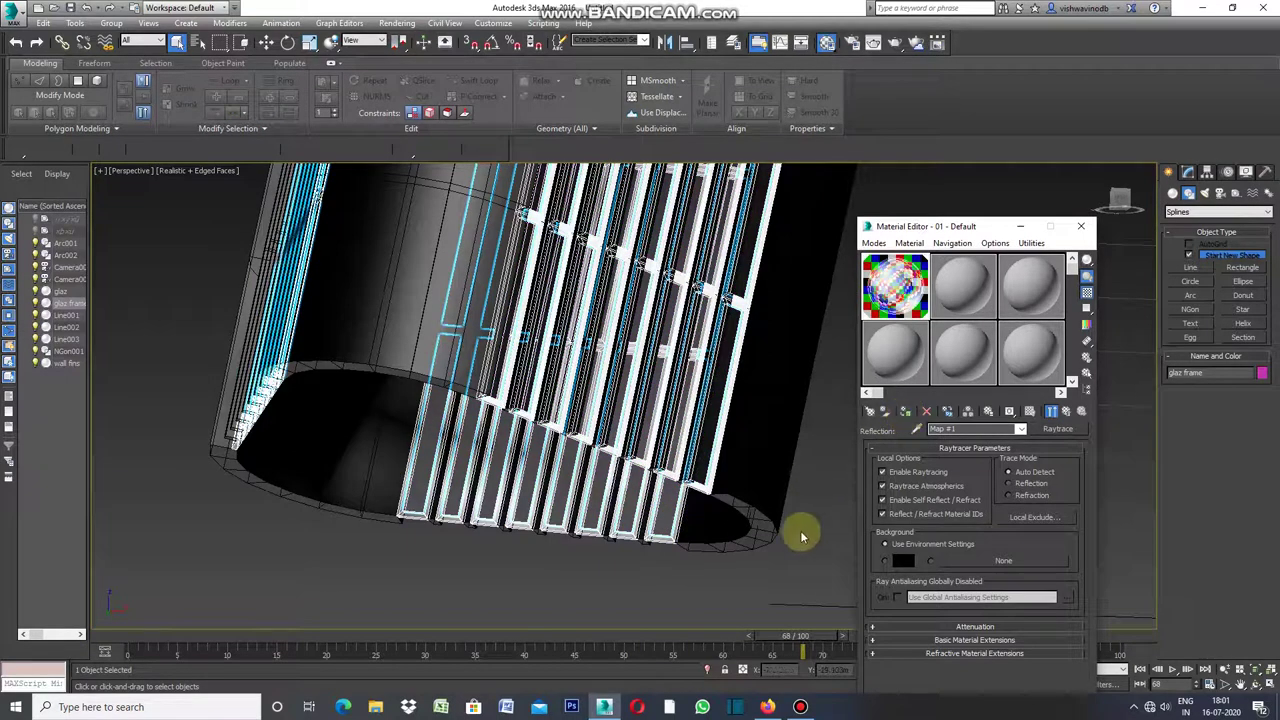
pyautogui.click(715, 598)
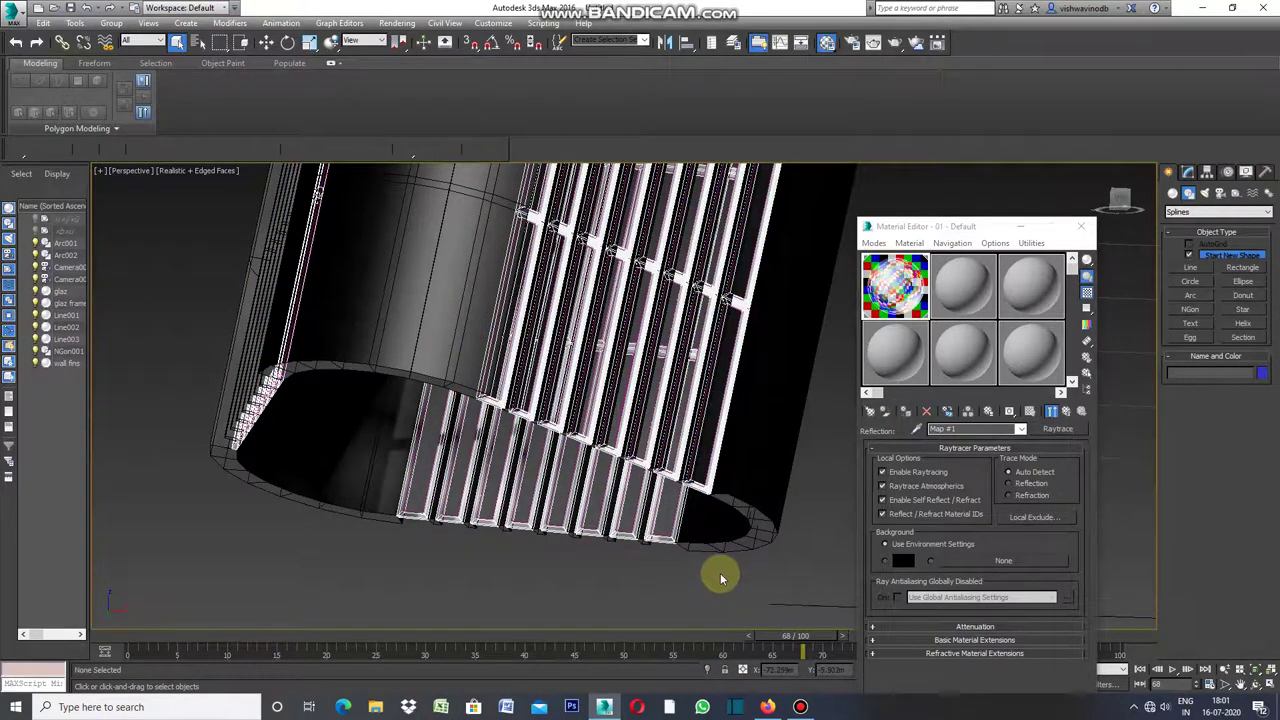
pyautogui.scroll(2, 660, 553)
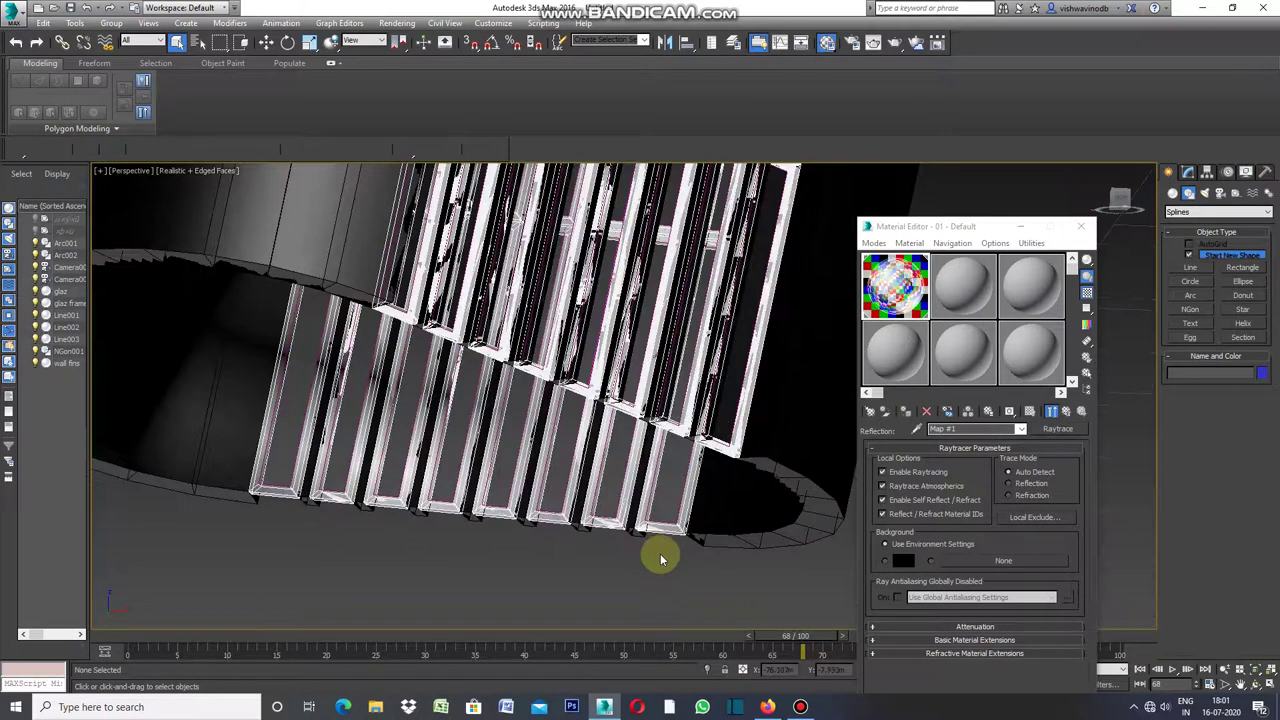
pyautogui.scroll(2, 660, 550)
pyautogui.scroll(2, 658, 534)
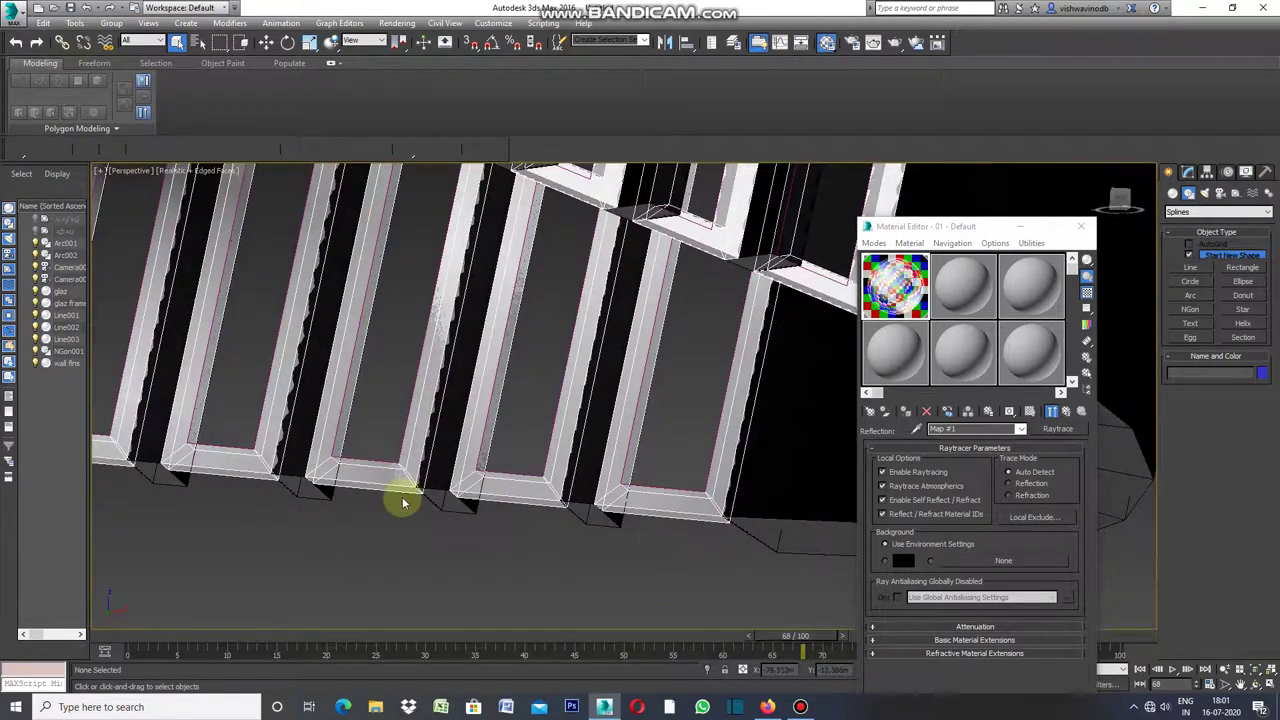
pyautogui.scroll(2, 400, 497)
pyautogui.scroll(2, 390, 470)
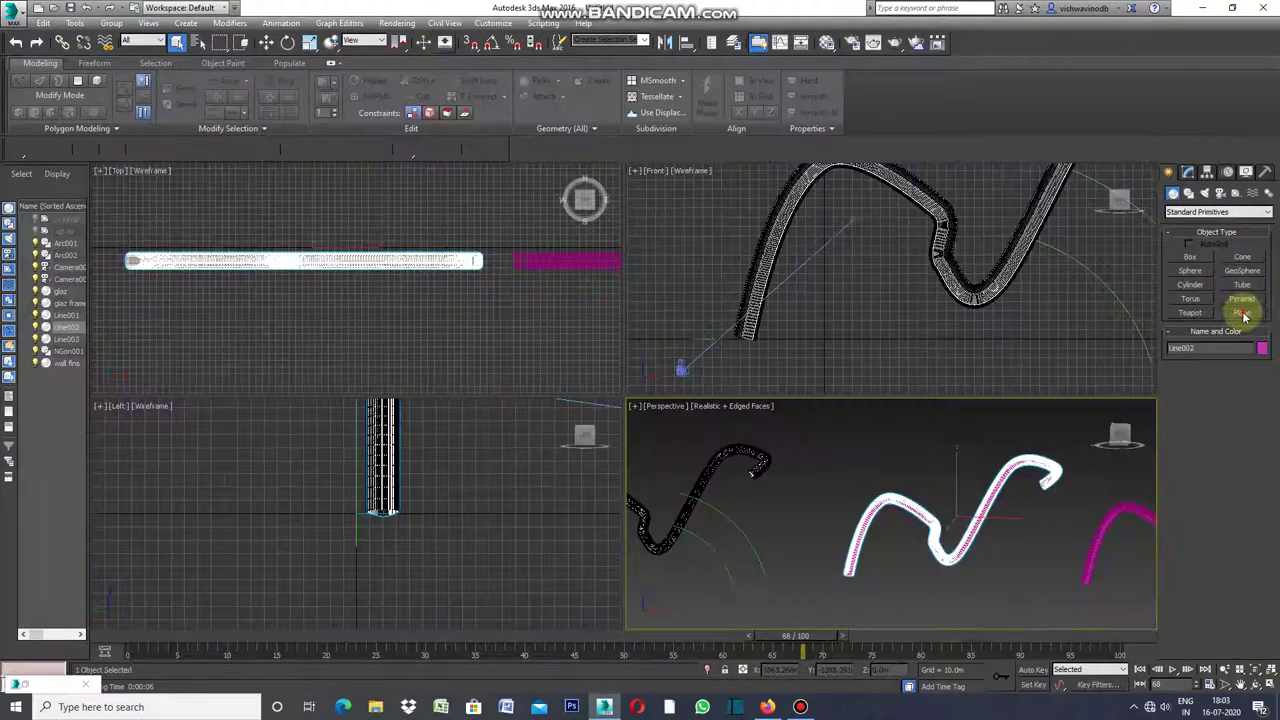
# Draw a plane under the tube in the Top view and add a Shell modifier with 0.2m outer amount.
pyautogui.moveTo(112, 223)
pyautogui.mouseDown()
pyautogui.moveTo(367, 310)
pyautogui.moveTo(497, 294)
pyautogui.mouseUp()
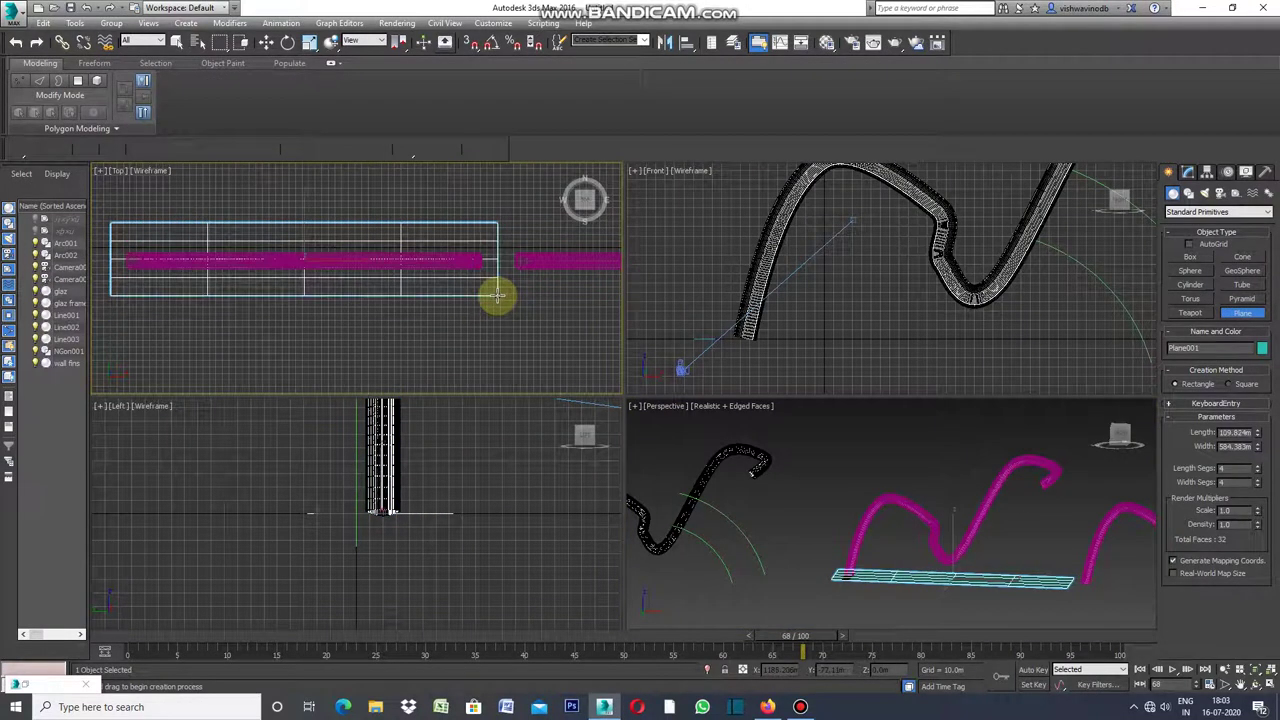
pyautogui.click(1184, 178)
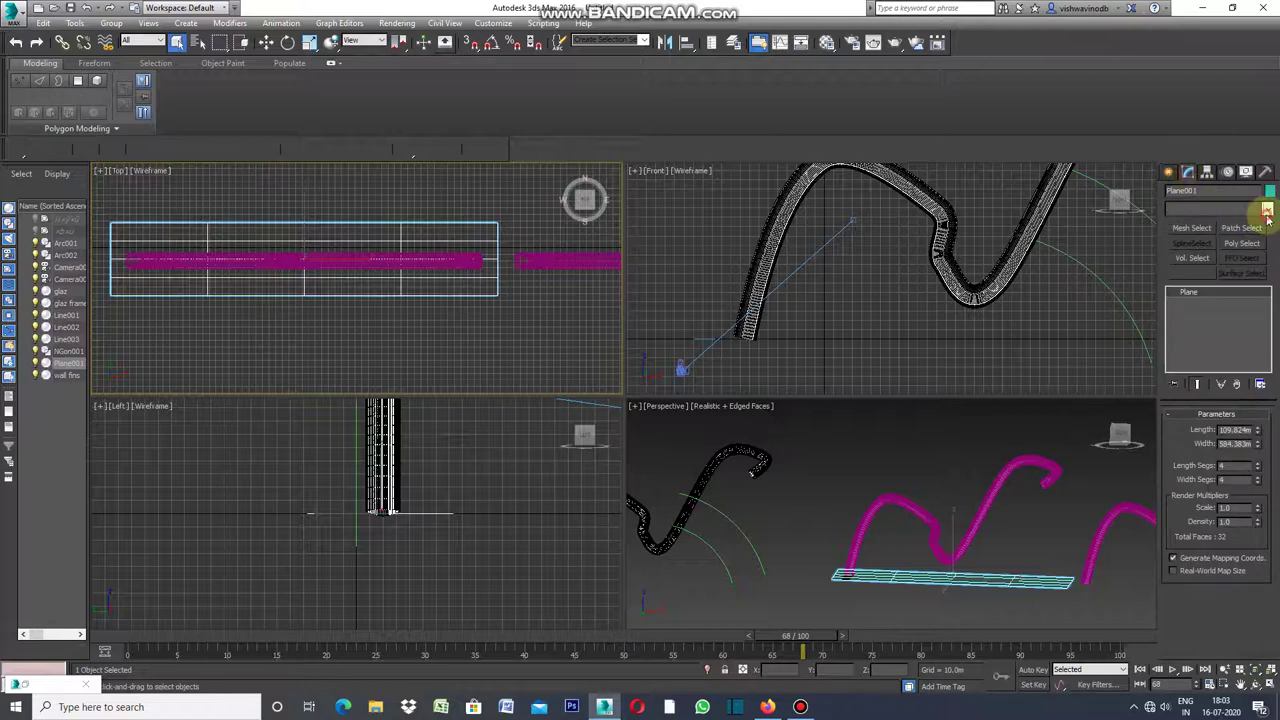
pyautogui.click(1267, 208)
pyautogui.moveTo(1263, 270); pyautogui.dragTo(1255, 537)
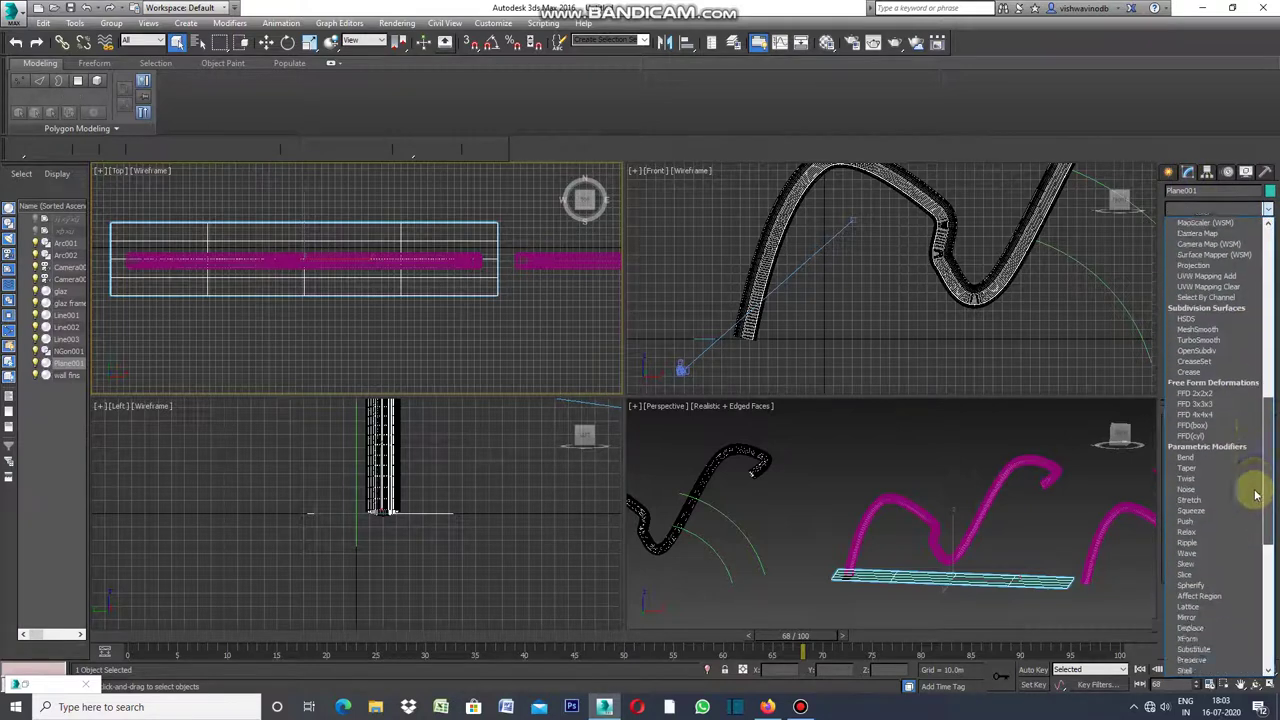
pyautogui.click(1216, 524)
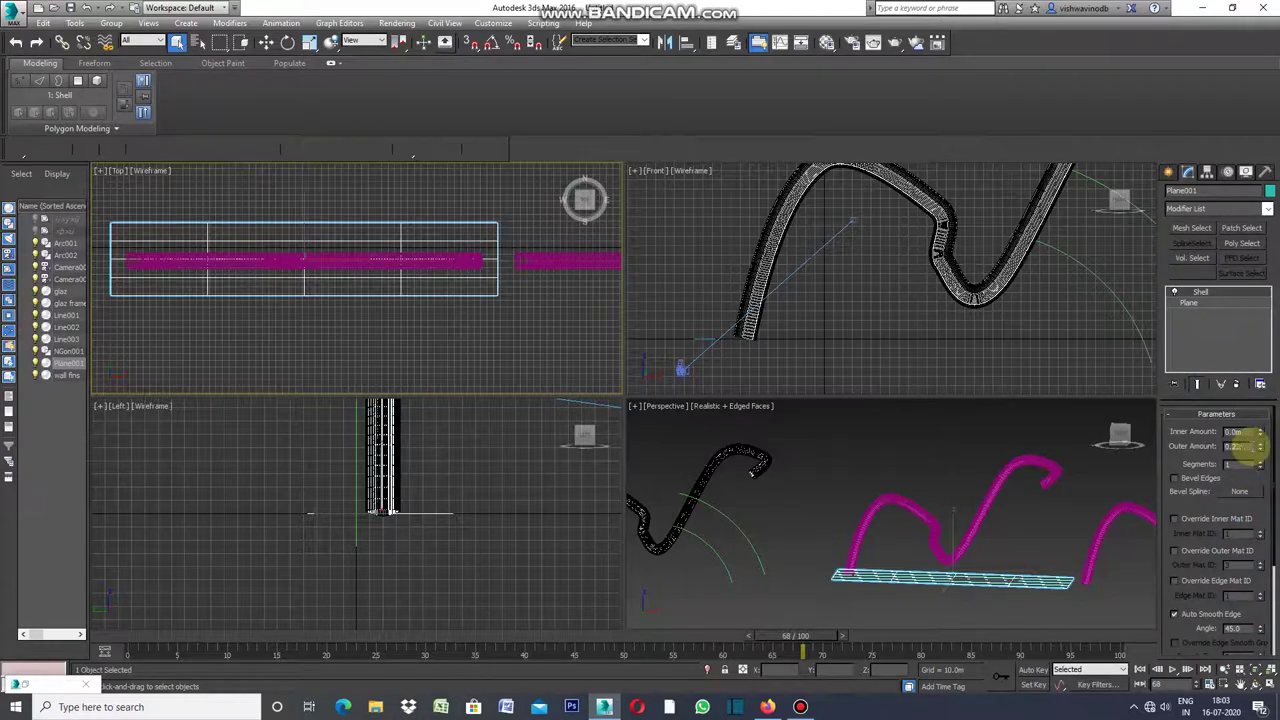
# Reselect Plane001 and maximize the Perspective viewport.
pyautogui.click(1062, 434)
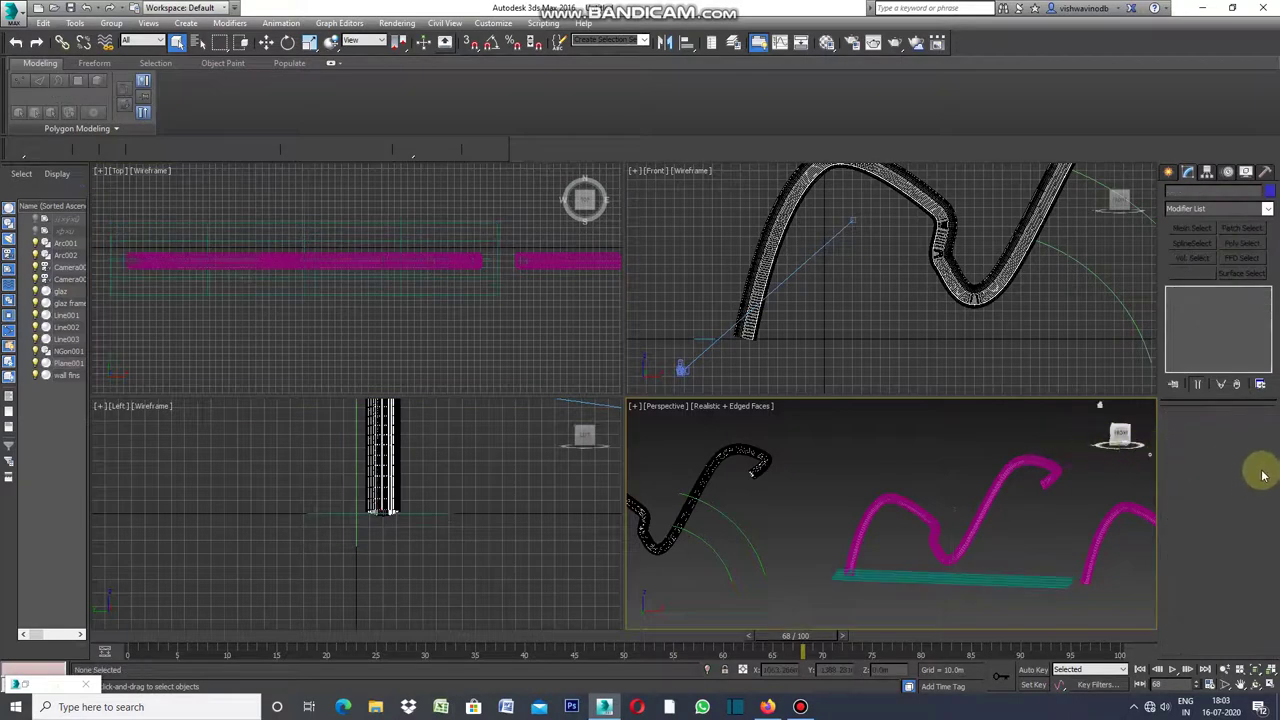
pyautogui.click(496, 292)
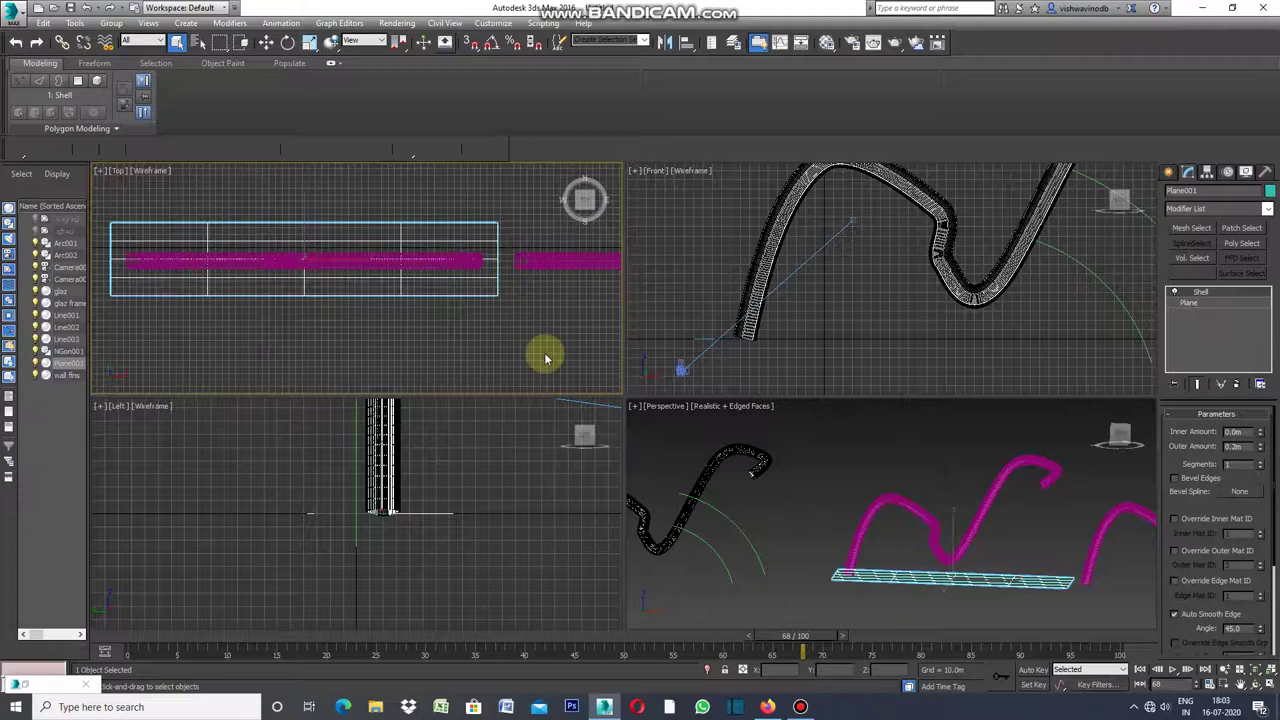
pyautogui.click(633, 407)
pyautogui.click(688, 420)
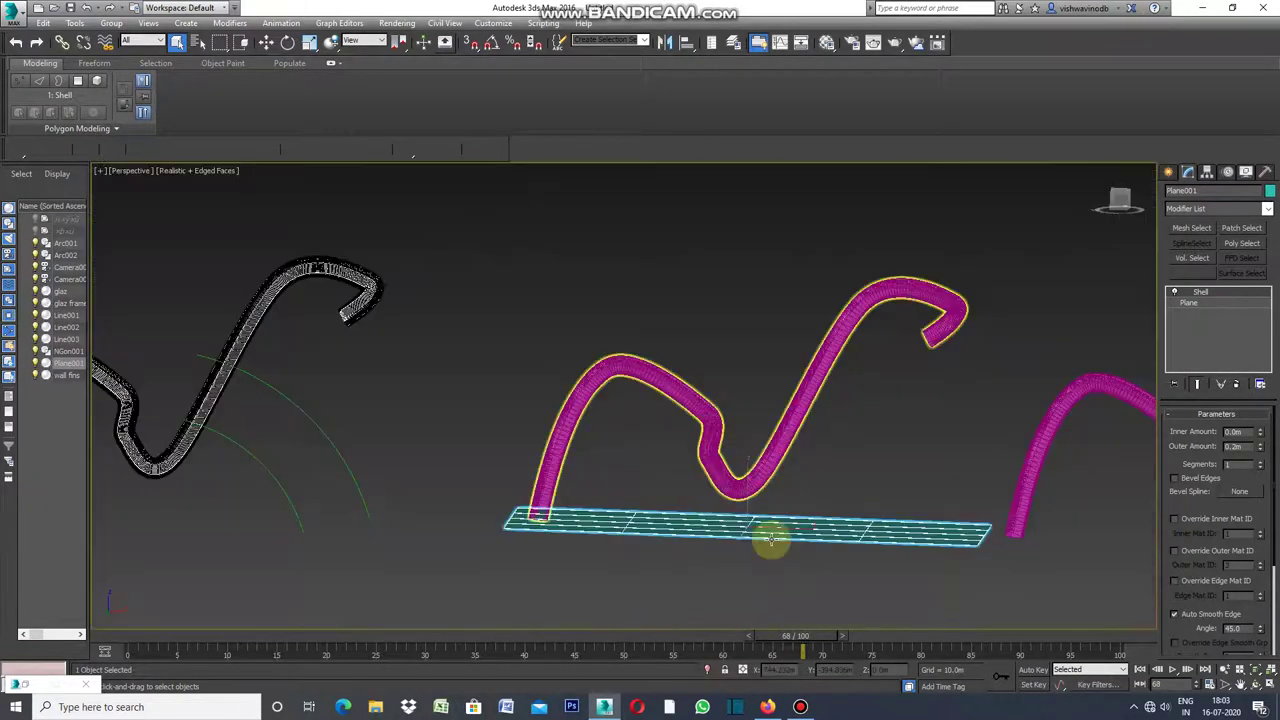
# Convert Plane001 to Editable Poly.
pyautogui.rightClick(482, 343)
pyautogui.moveTo(506, 475)
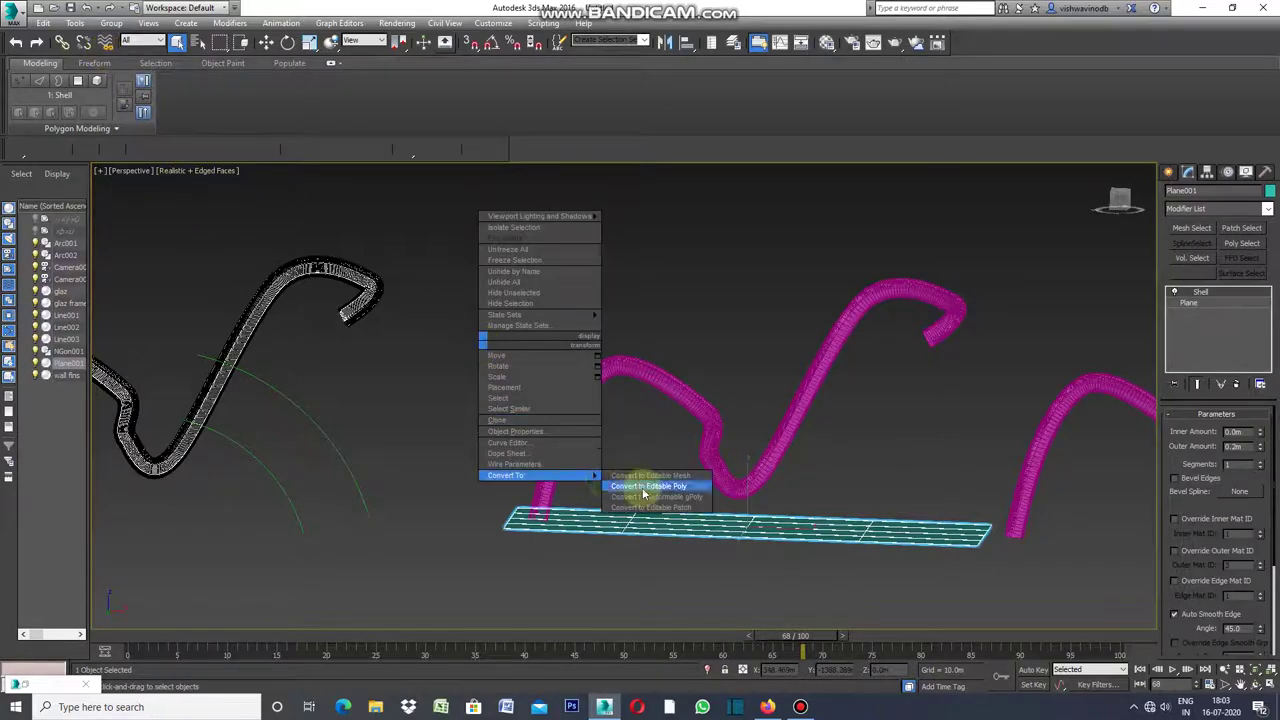
pyautogui.click(648, 486)
pyautogui.click(82, 33)
pyautogui.click(117, 260)
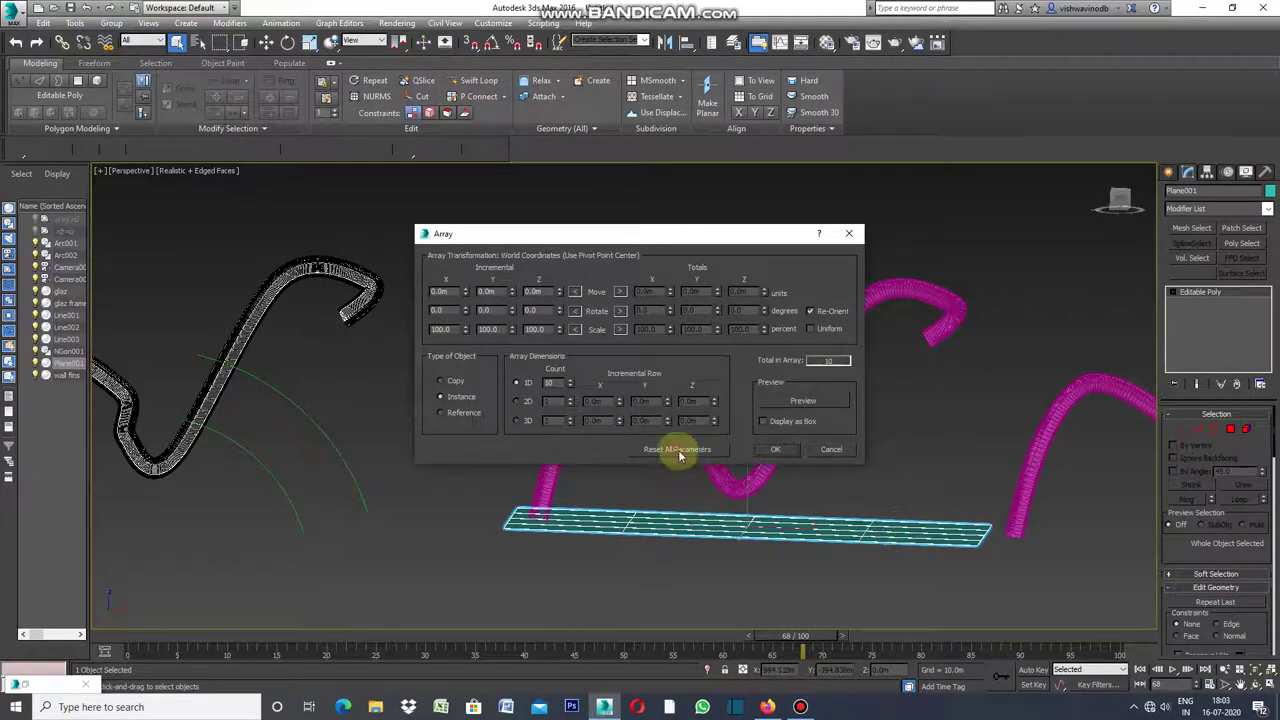
# Preview 10 arrayed copies of the plane with a 4.5m incremental move in Z.
pyautogui.click(795, 403)
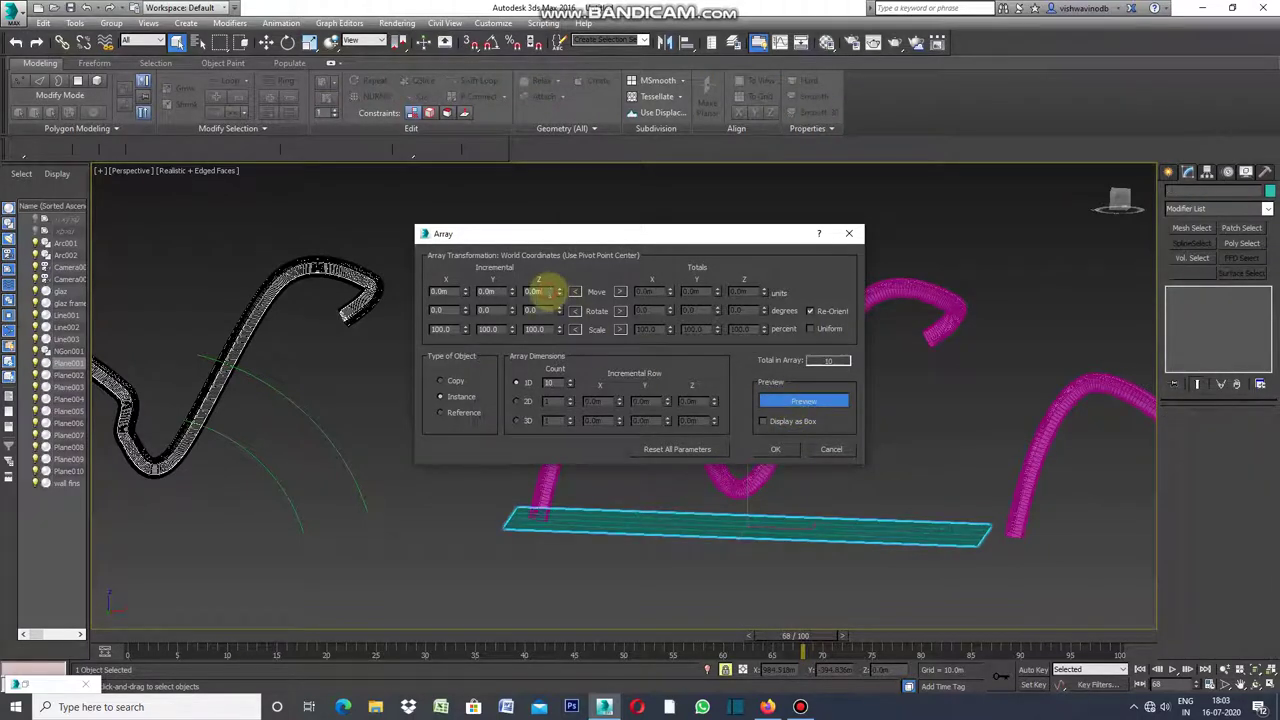
pyautogui.doubleClick(547, 292)
pyautogui.press('BackSpace')
pyautogui.write('4.5')
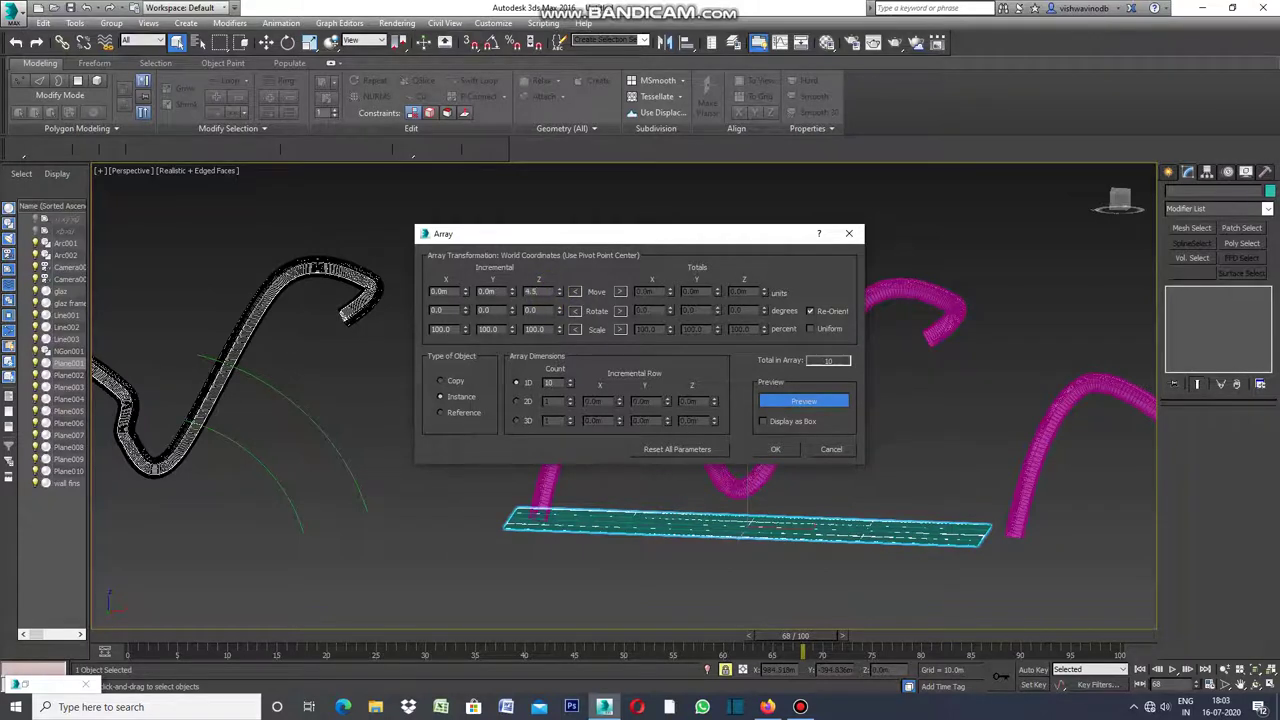
pyautogui.press('Return')
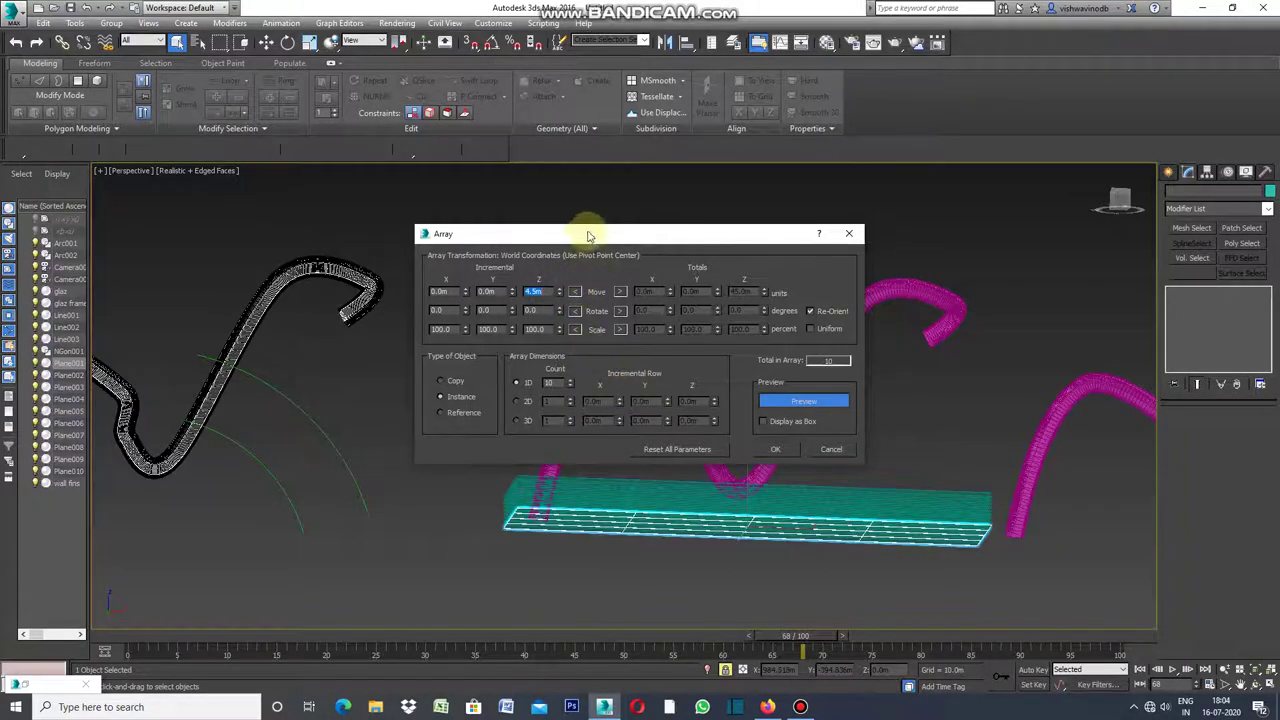
pyautogui.moveTo(581, 239)
pyautogui.mouseDown()
pyautogui.moveTo(340, 248)
pyautogui.moveTo(302, 211)
pyautogui.mouseUp()
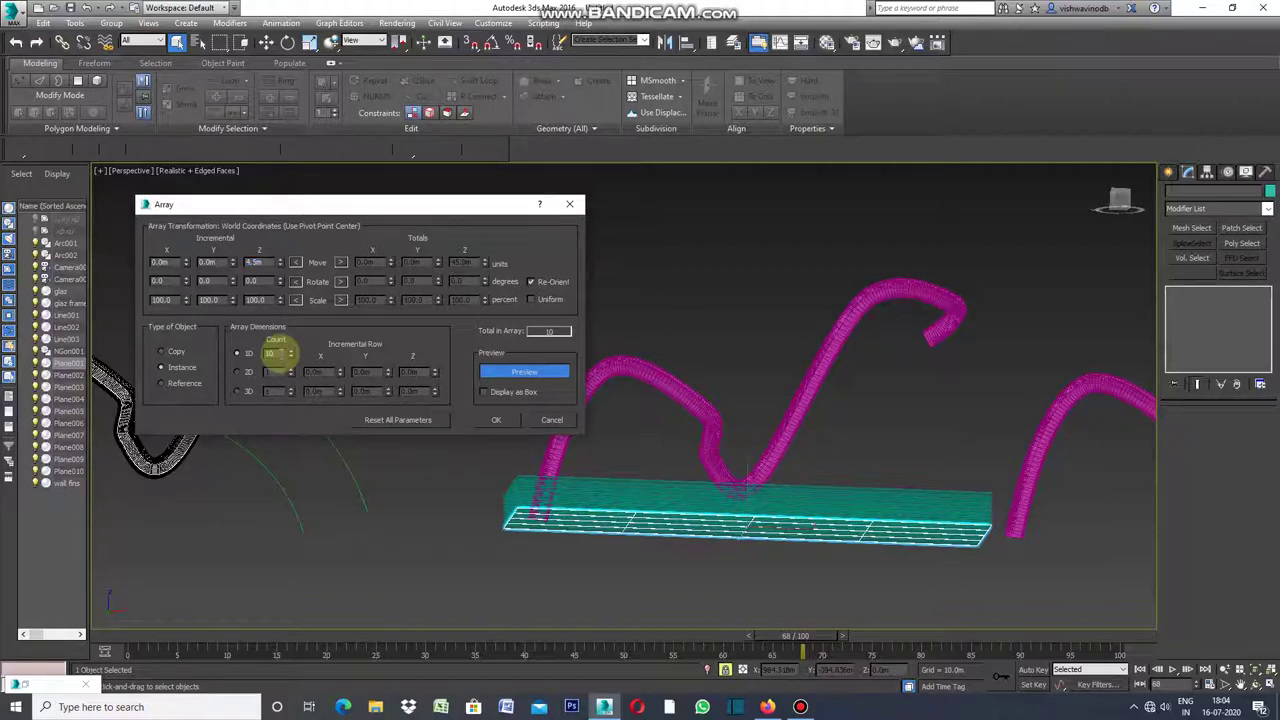
# Try array counts of 50, 75 and then 60 instanced copies in the preview.
pyautogui.write('5')
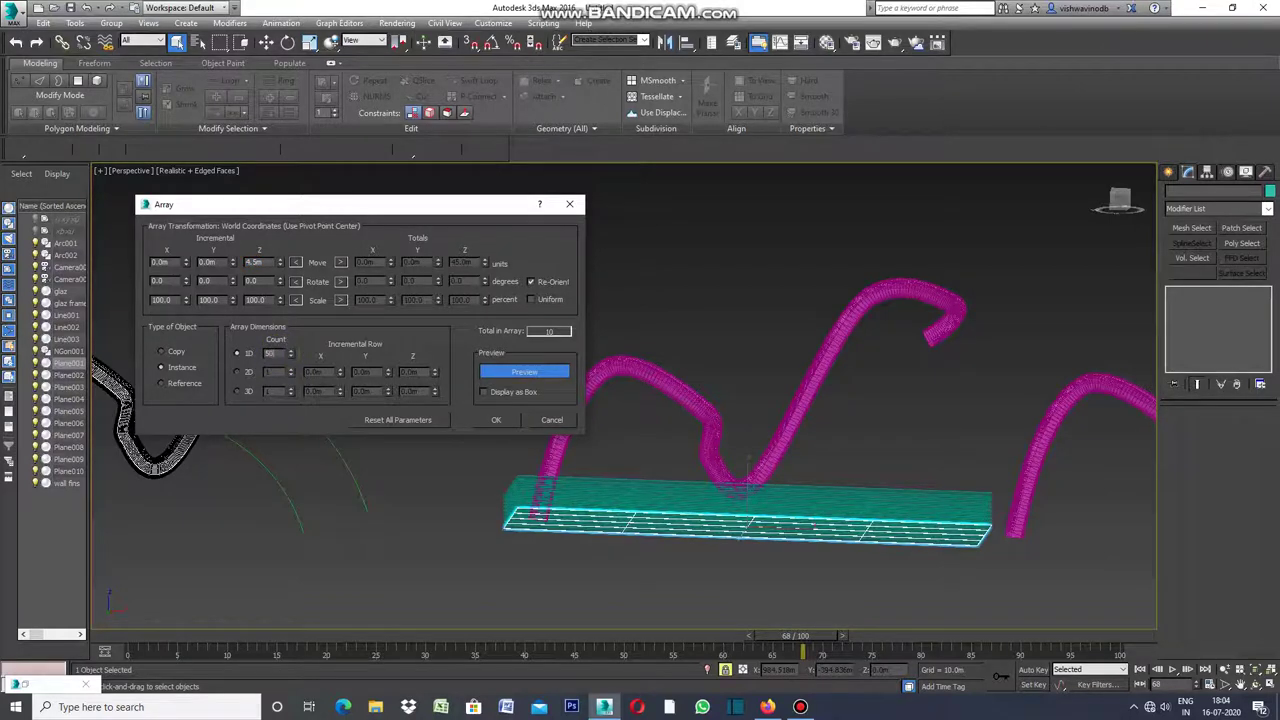
pyautogui.press('Return')
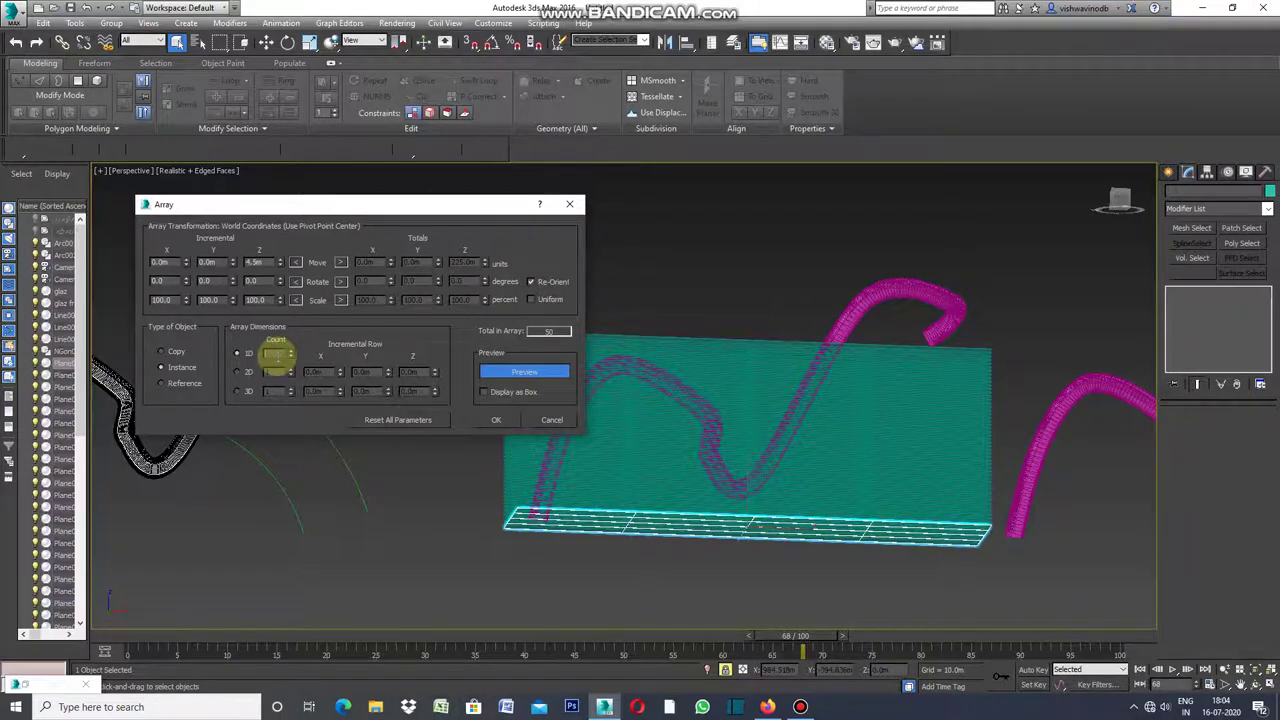
pyautogui.write('75')
pyautogui.click(274, 354)
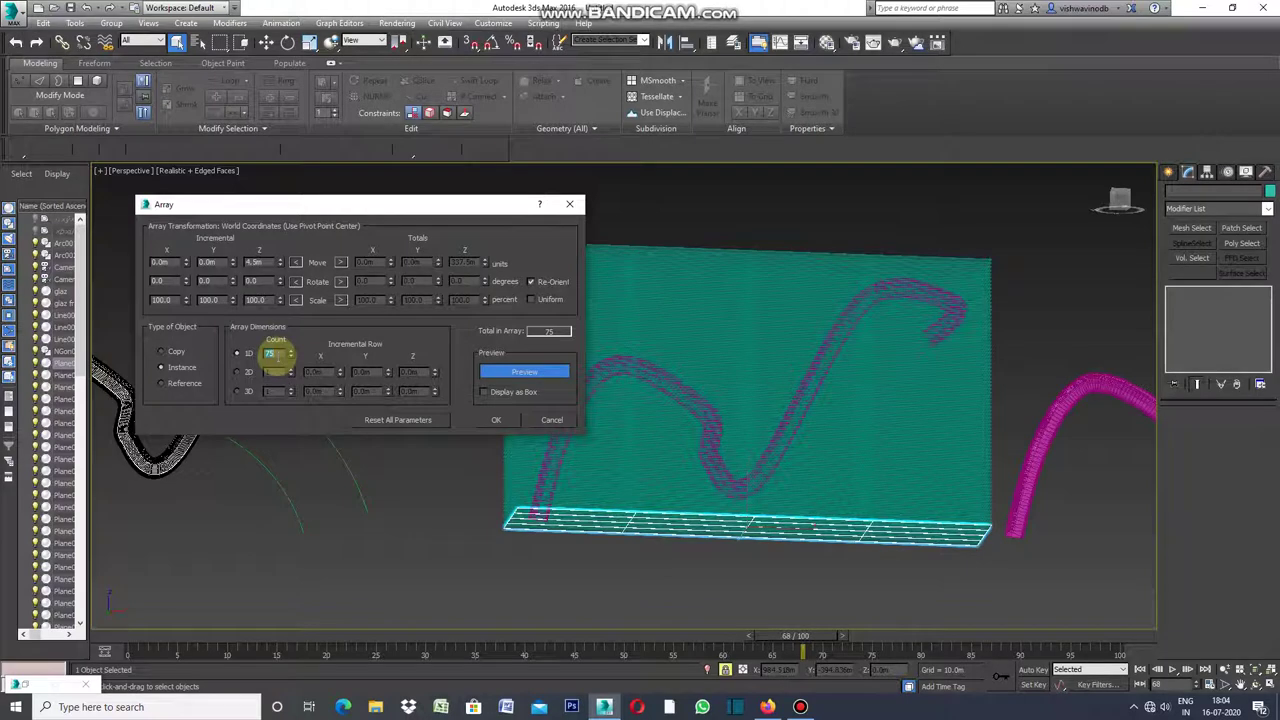
pyautogui.click(272, 354)
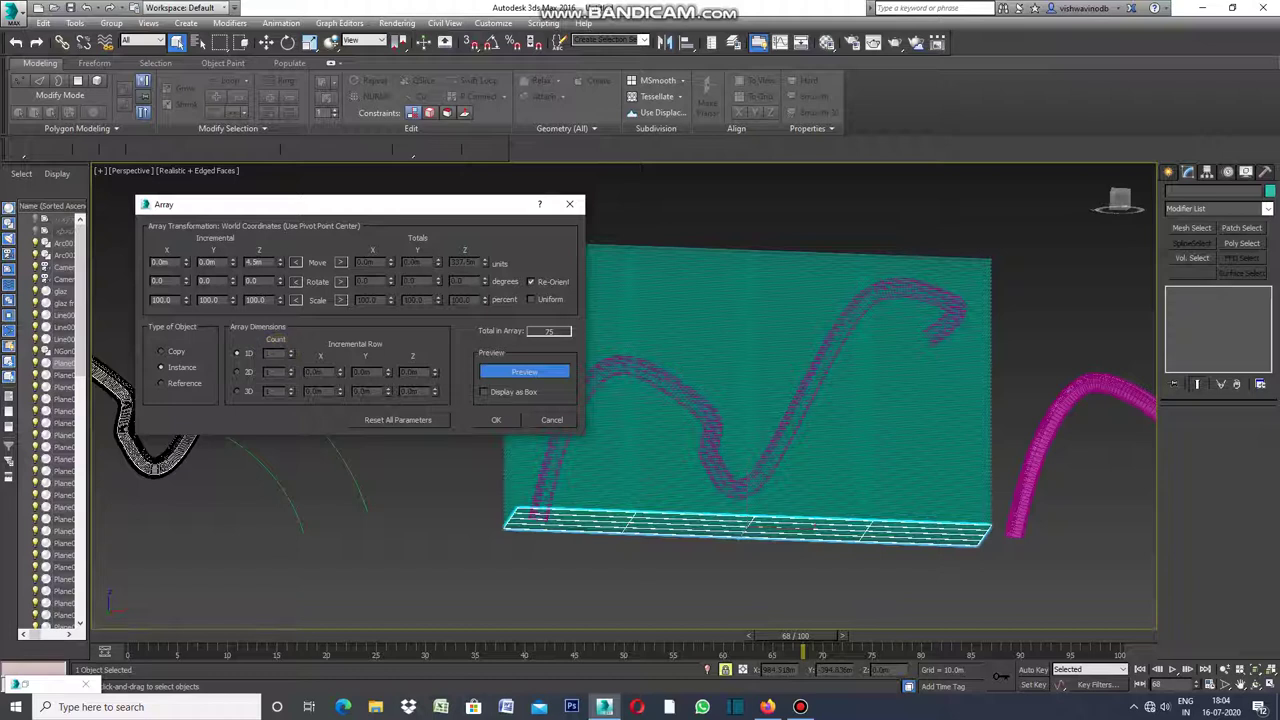
pyautogui.write('60')
pyautogui.click(272, 354)
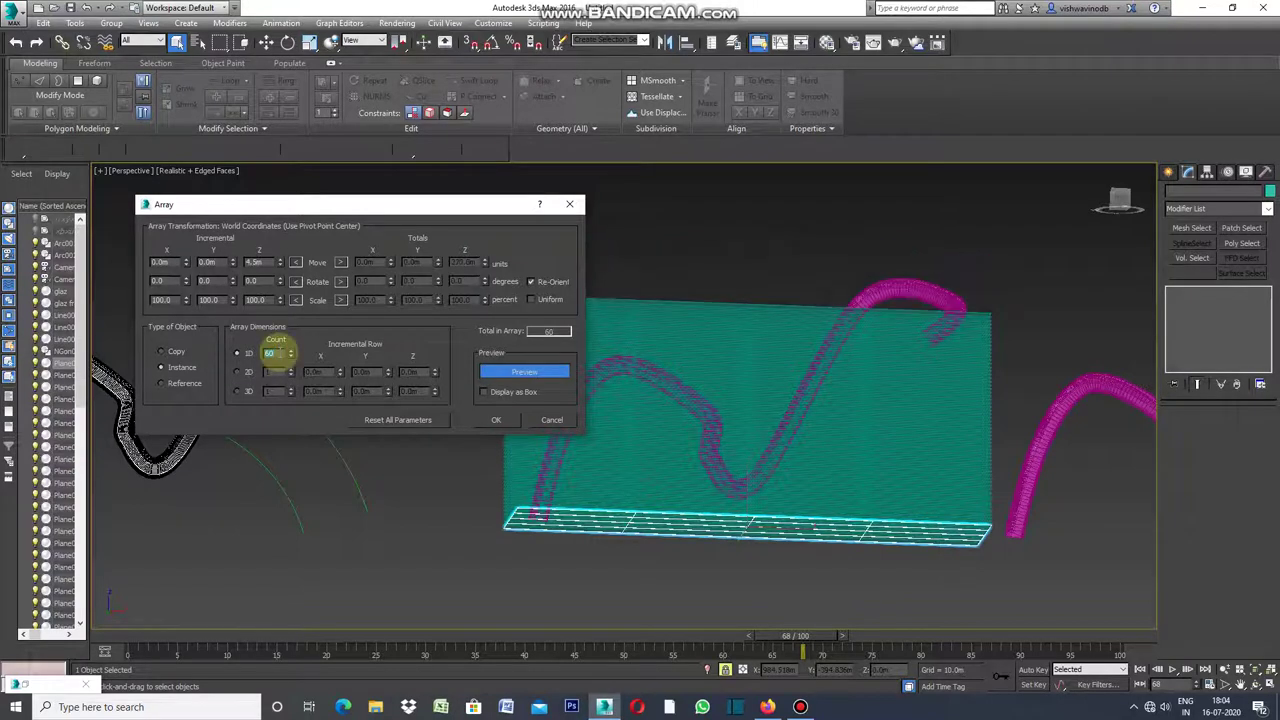
# Raise the count to 69 copies and create the instanced array of planes.
pyautogui.click(291, 350)
pyautogui.click(291, 351)
pyautogui.click(291, 351)
pyautogui.click(291, 351)
pyautogui.click(291, 351)
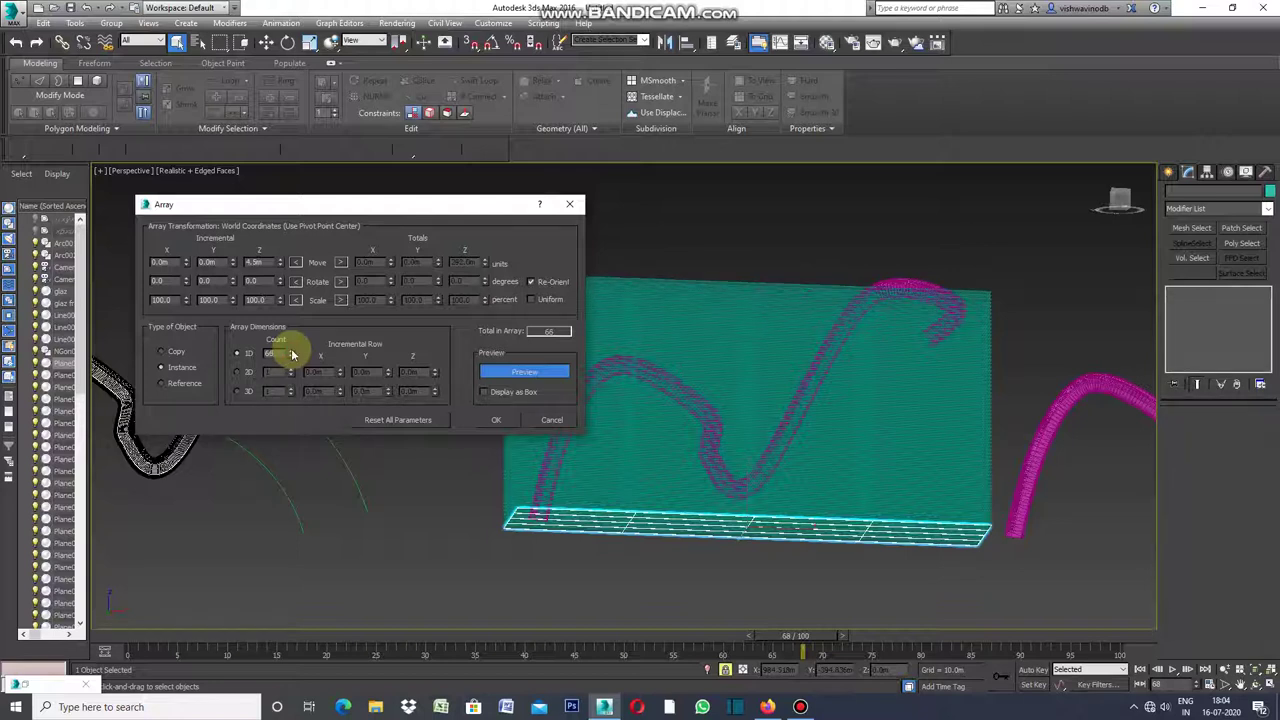
pyautogui.click(291, 350)
pyautogui.click(291, 351)
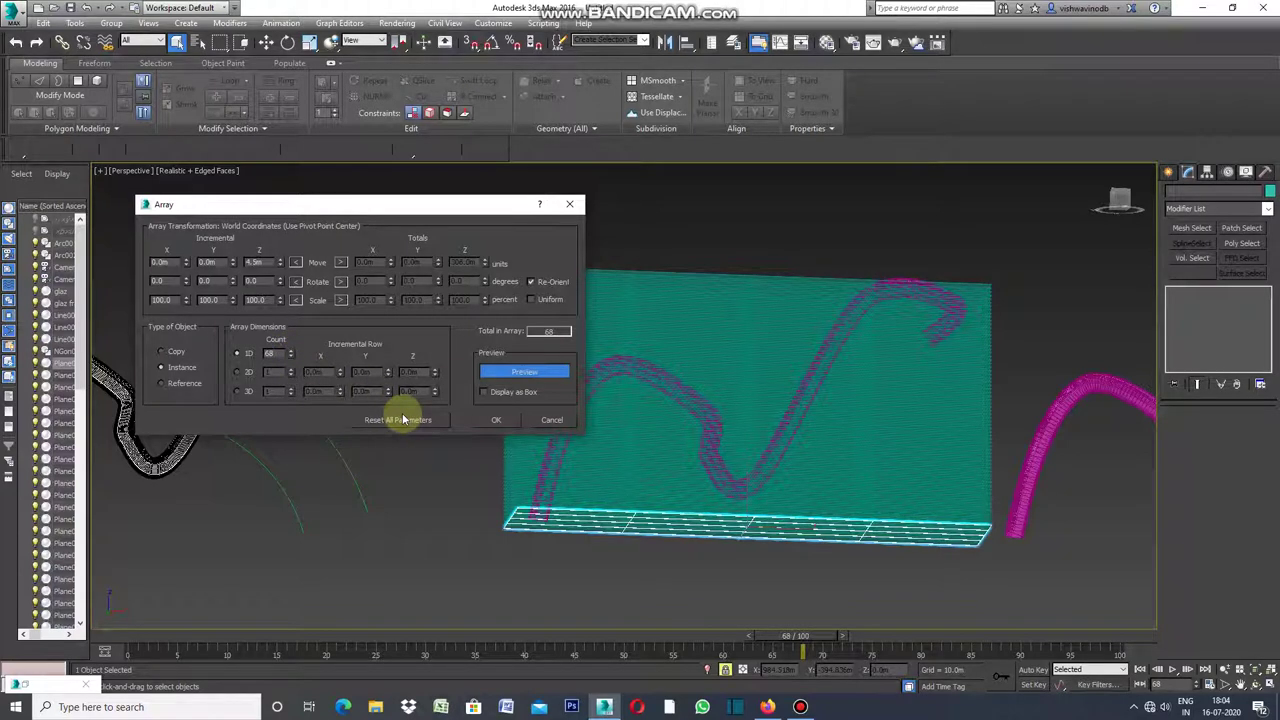
pyautogui.click(291, 351)
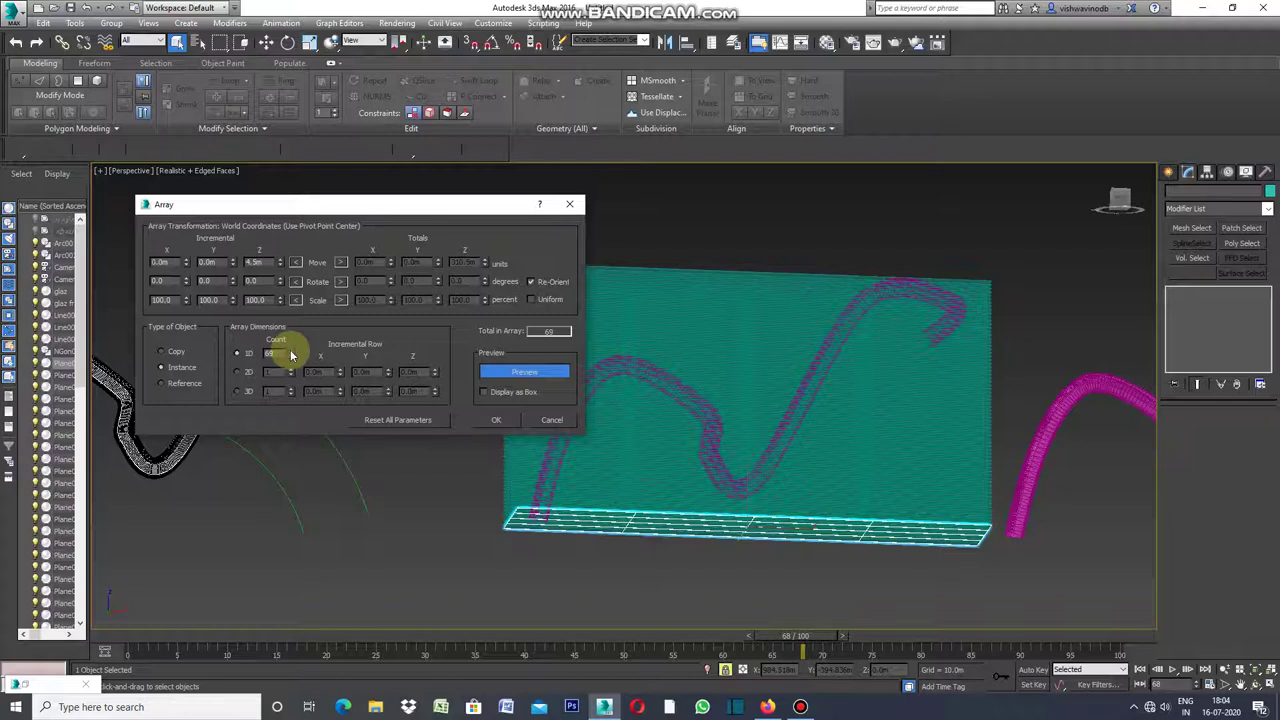
pyautogui.click(1255, 688)
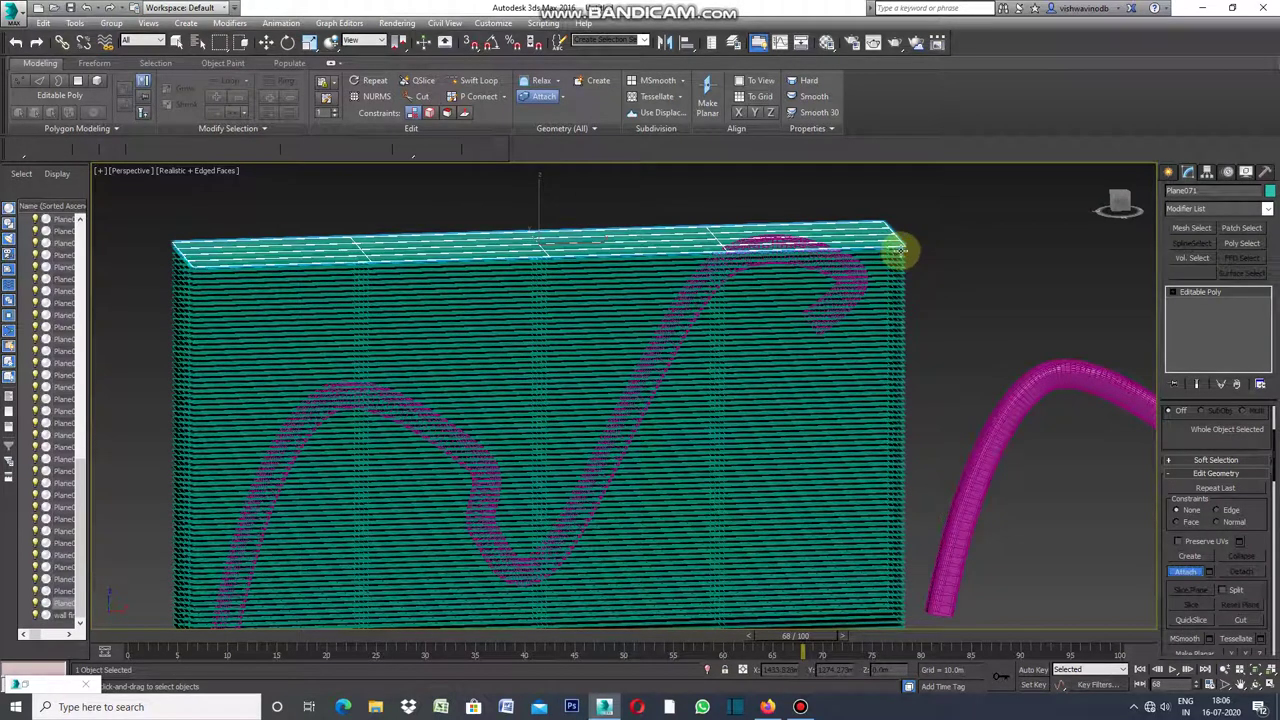
# Attach the stacked plane layers one by one to Plane071.
pyautogui.click(900, 250)
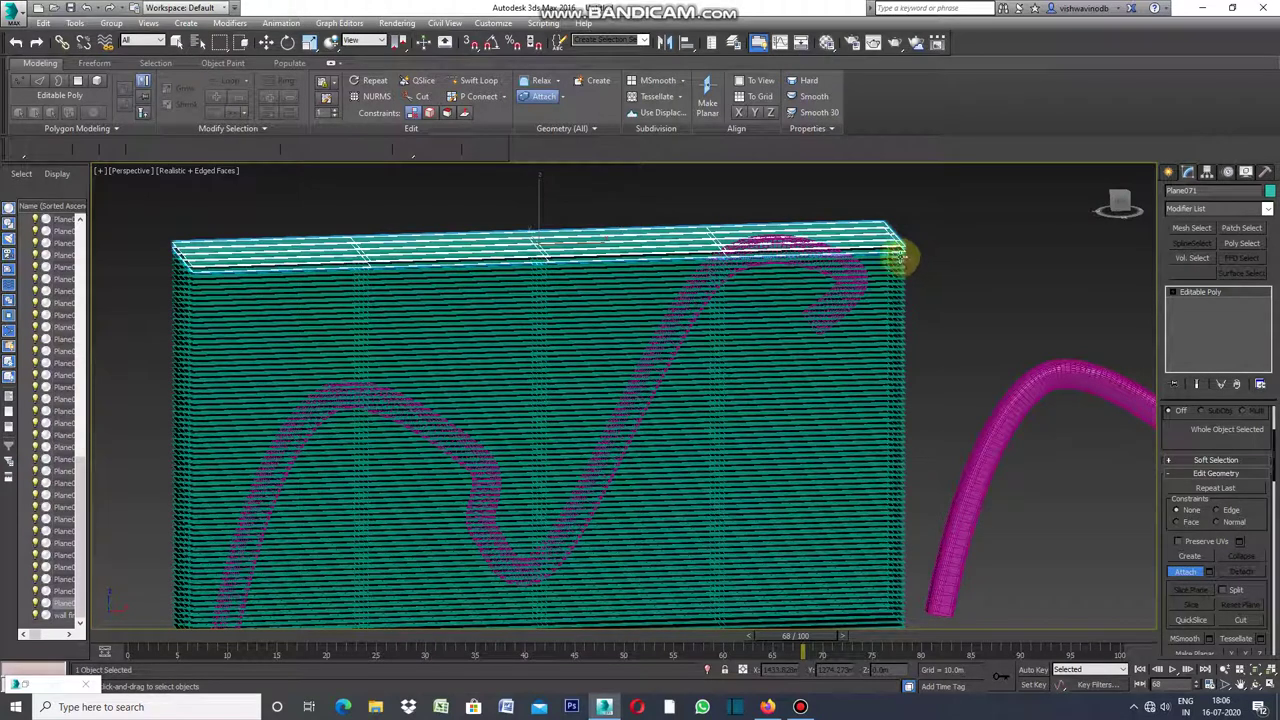
pyautogui.click(900, 257)
pyautogui.click(900, 259)
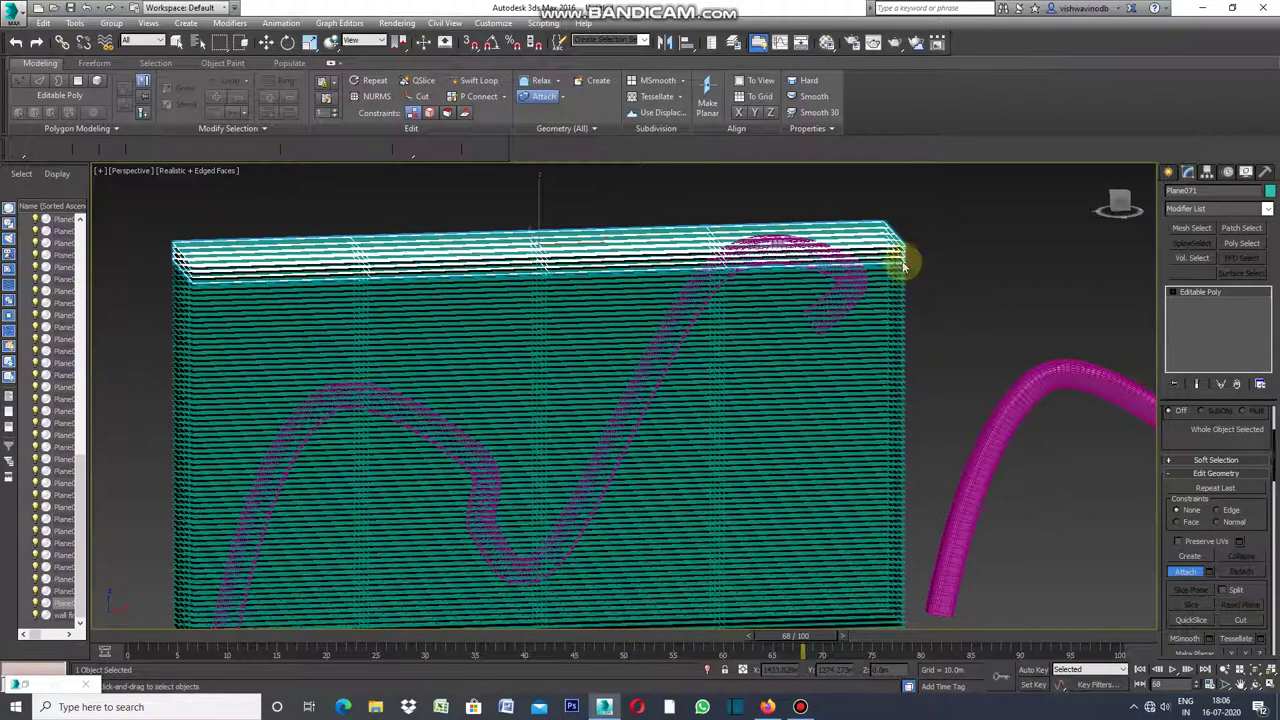
pyautogui.scroll(3, 903, 261)
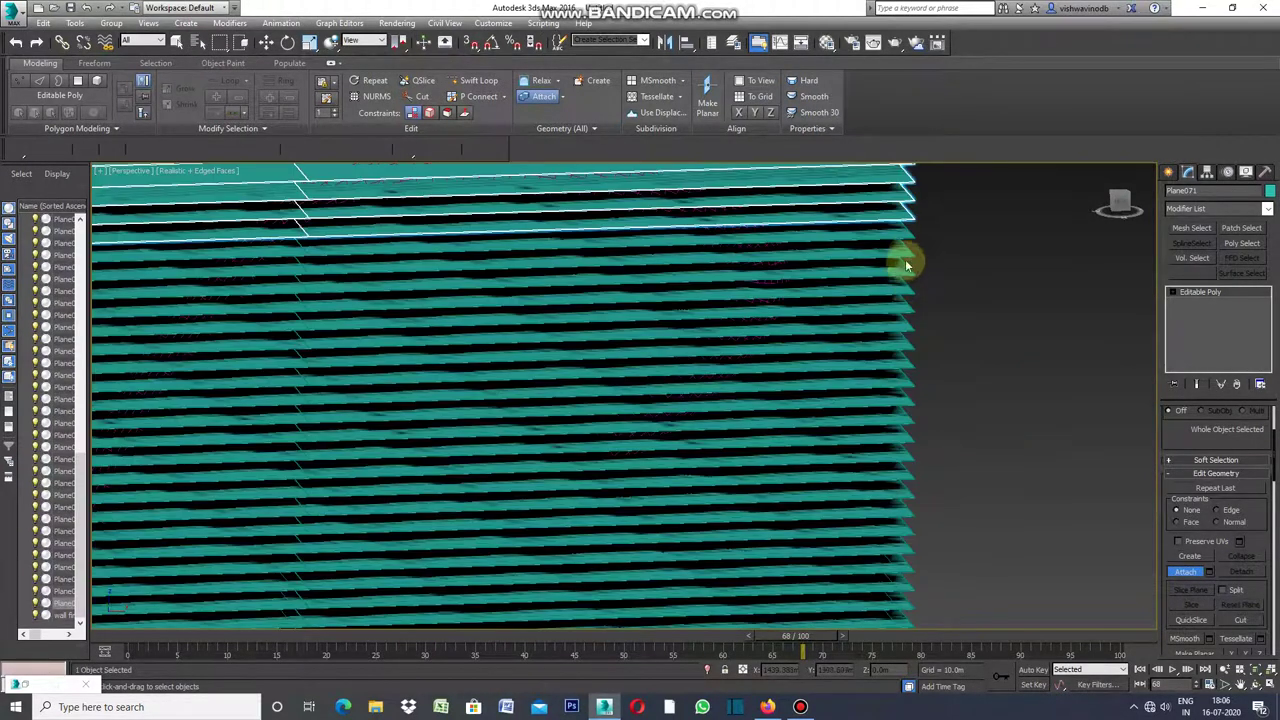
pyautogui.click(908, 246)
pyautogui.click(907, 262)
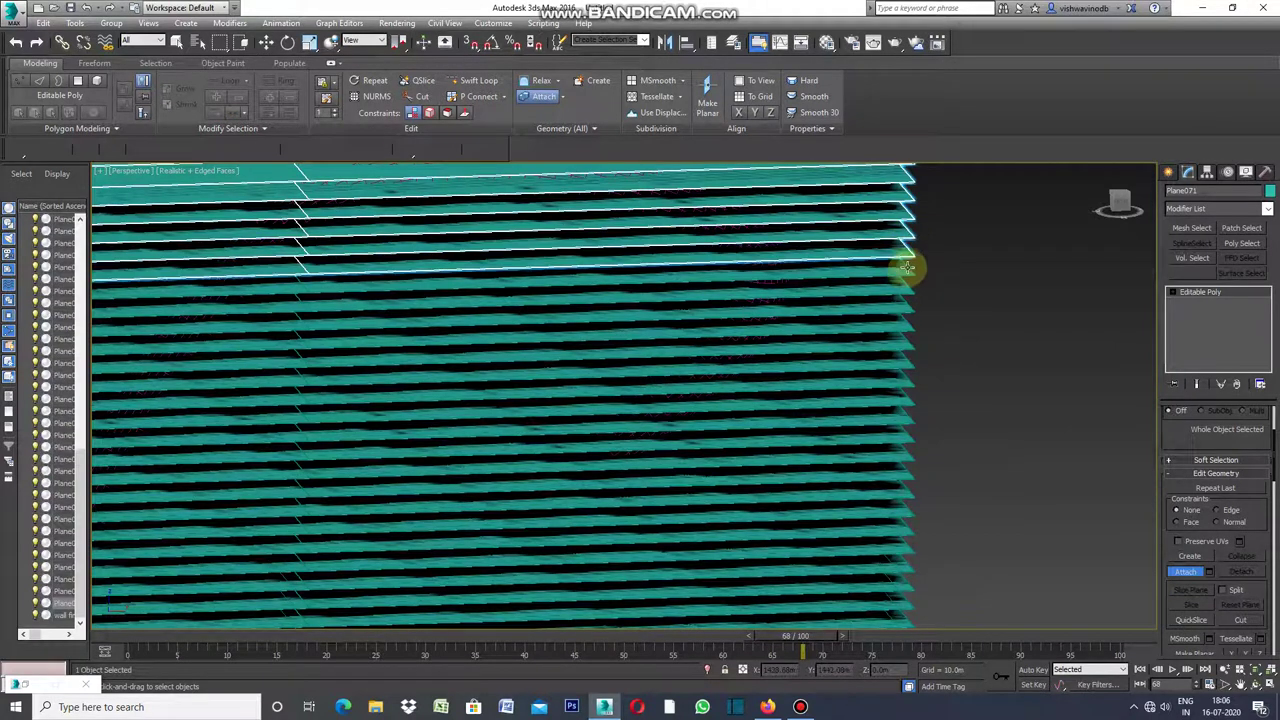
pyautogui.click(905, 280)
pyautogui.click(905, 295)
pyautogui.click(906, 314)
pyautogui.click(907, 330)
# Finish attaching and reselect the combined Plane071 block.
pyautogui.scroll(-3, 907, 331)
pyautogui.scroll(-3, 849, 409)
pyautogui.click(1182, 571)
pyautogui.scroll(-2, 966, 551)
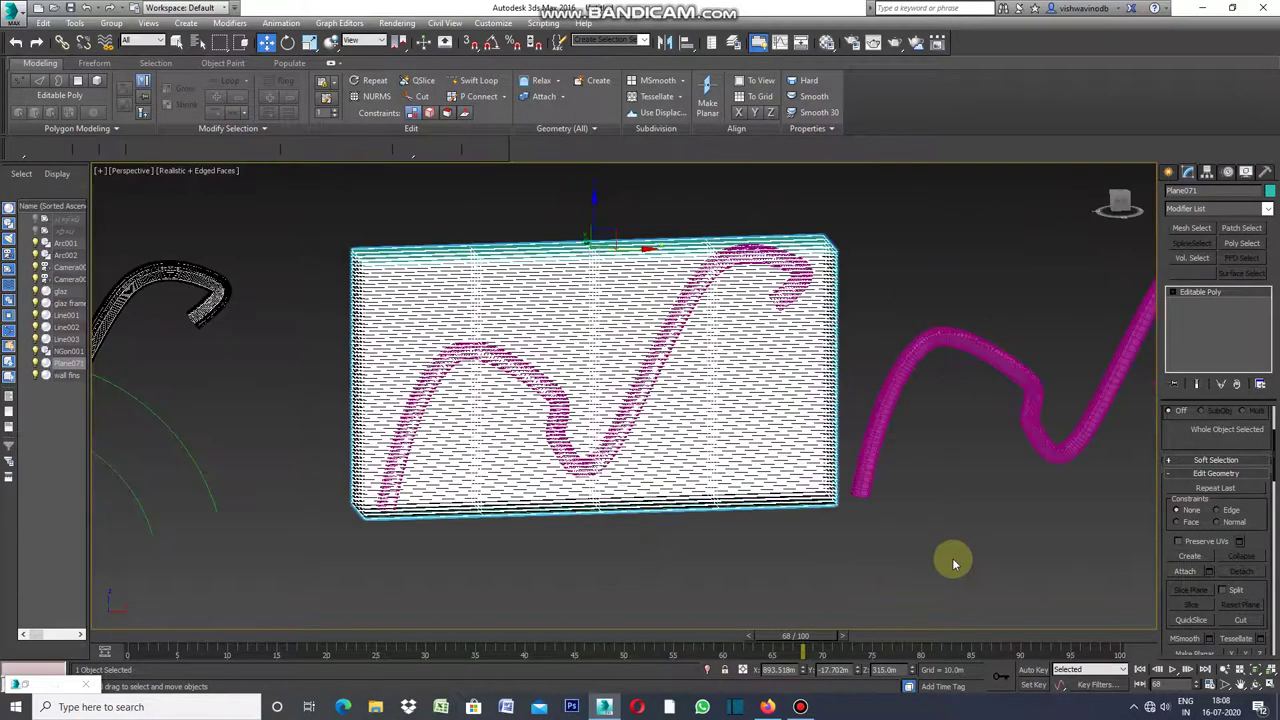
pyautogui.click(1030, 528)
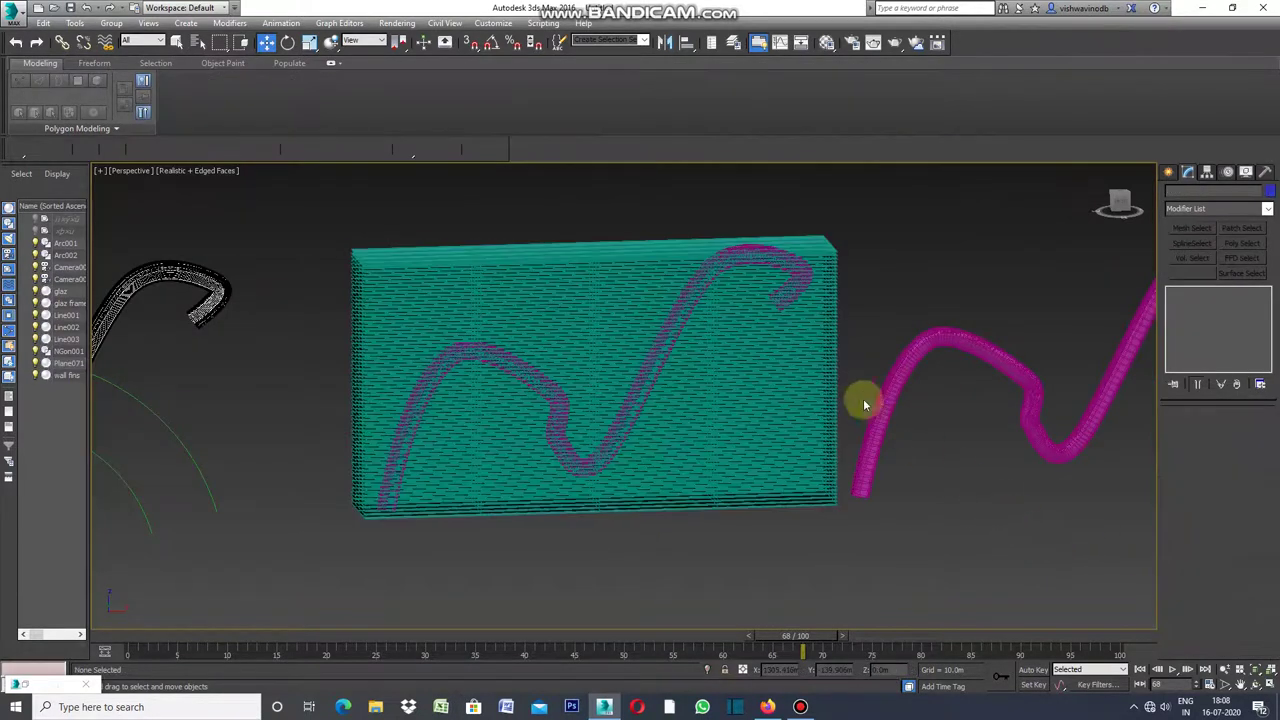
pyautogui.click(830, 389)
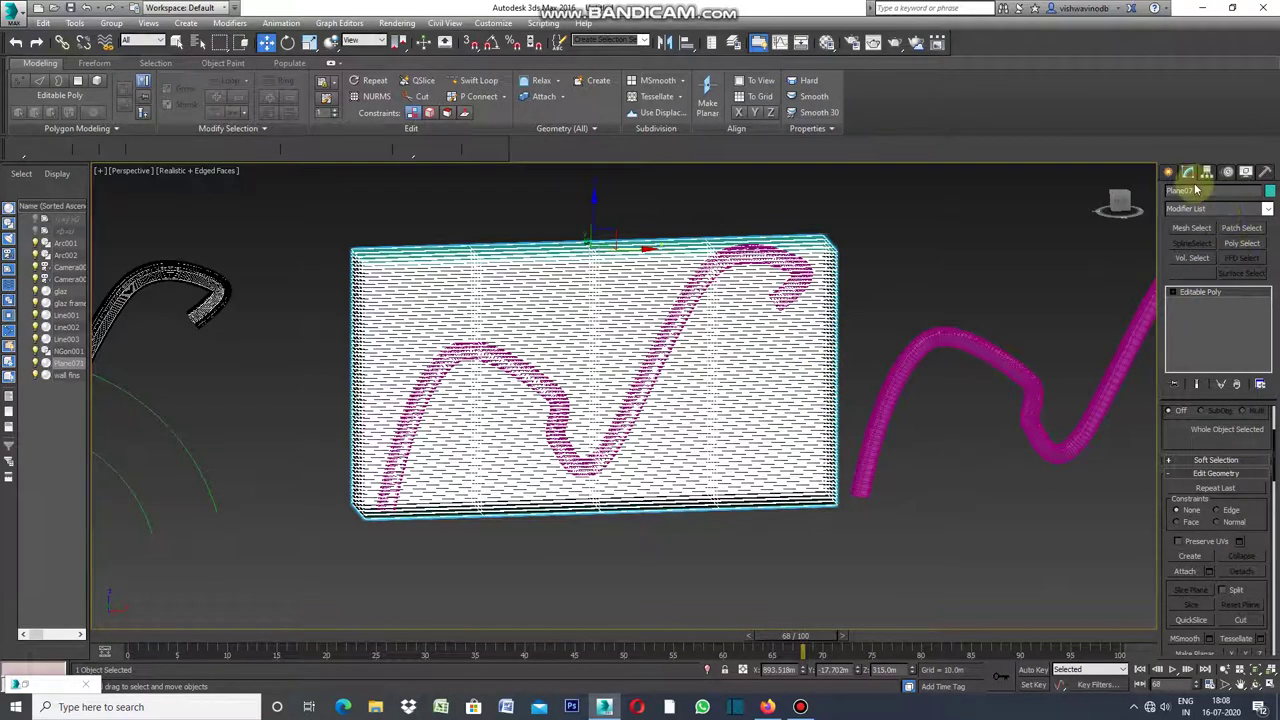
pyautogui.click(1267, 208)
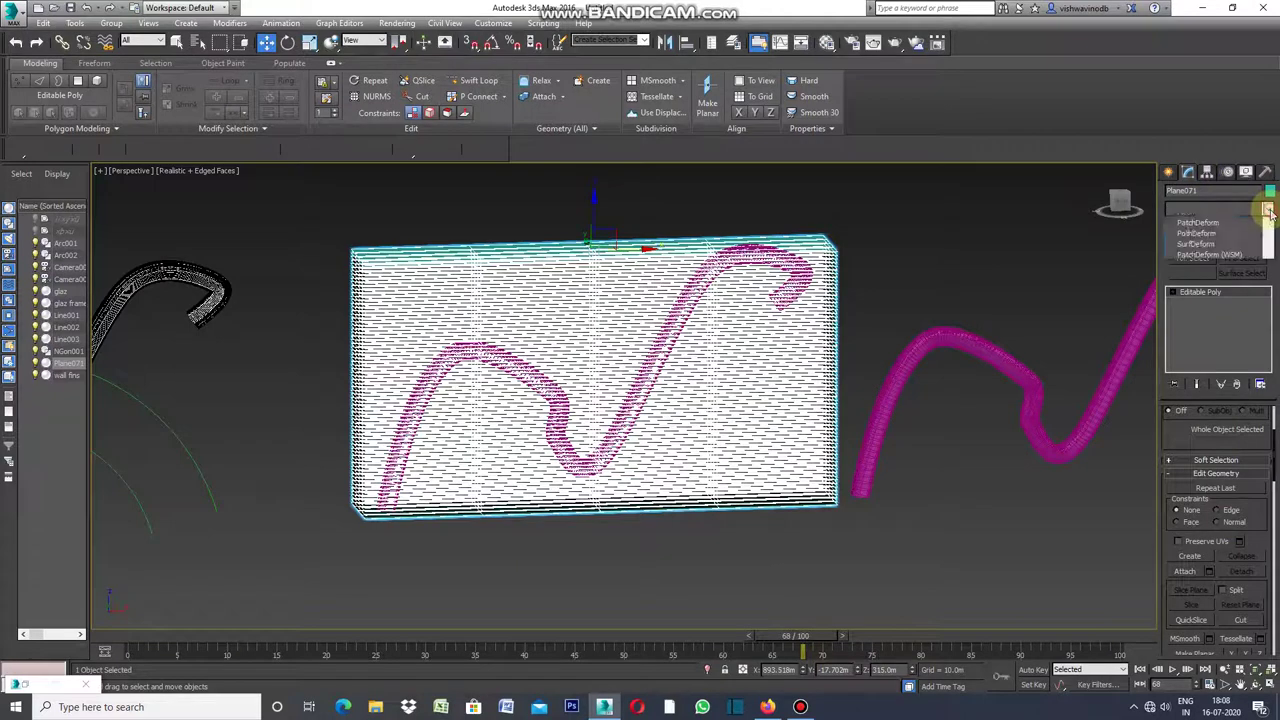
# Turn Plane071 into a ProBoolean compound object using the Intersection operation.
pyautogui.click(1105, 212)
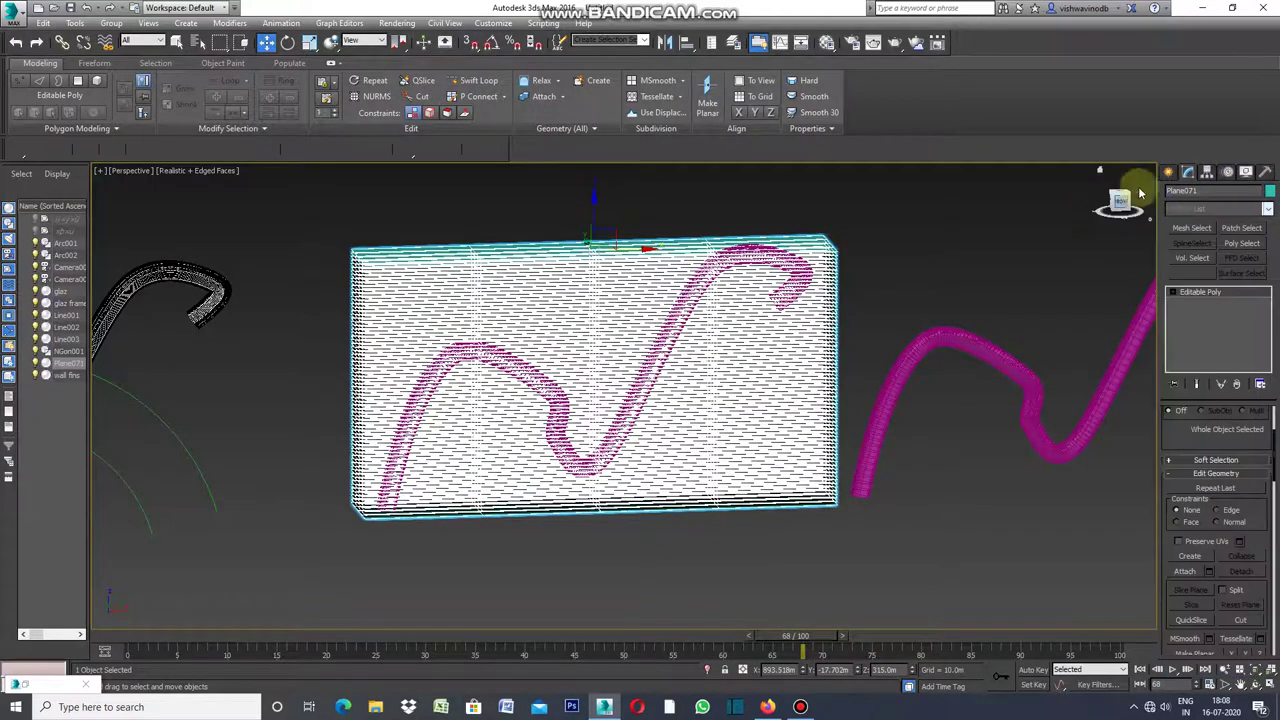
pyautogui.click(1171, 173)
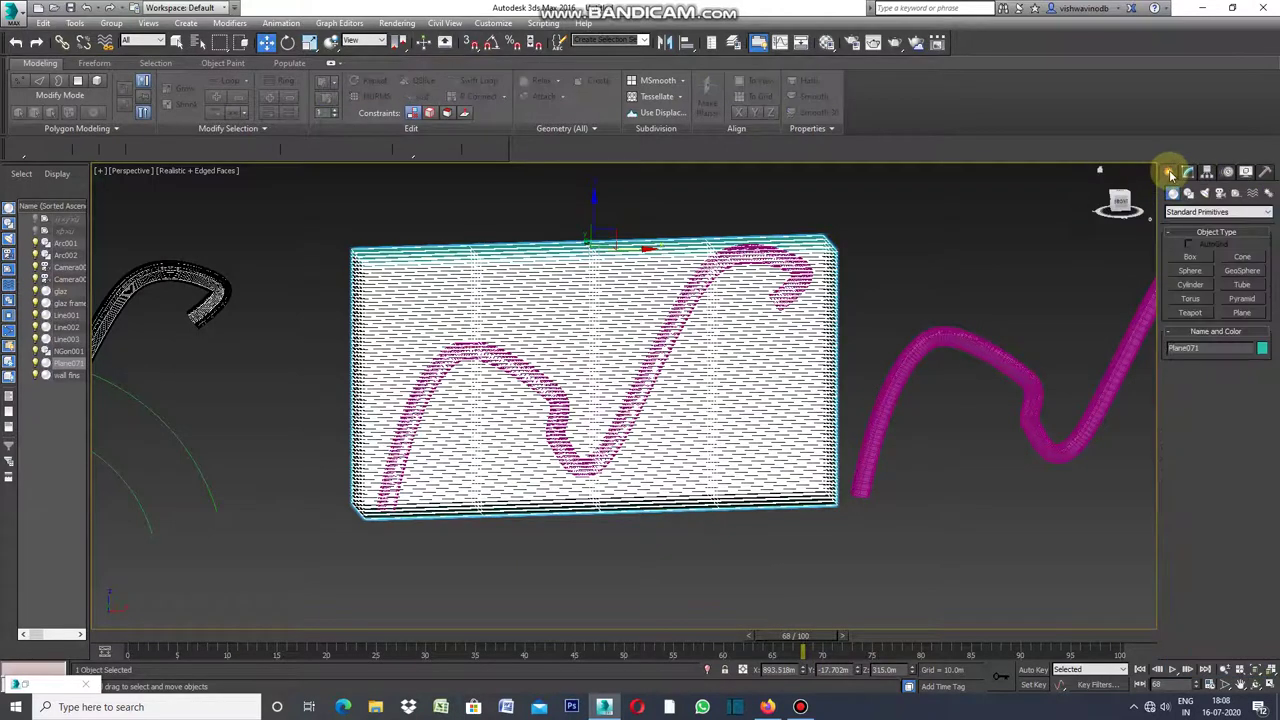
pyautogui.click(1266, 212)
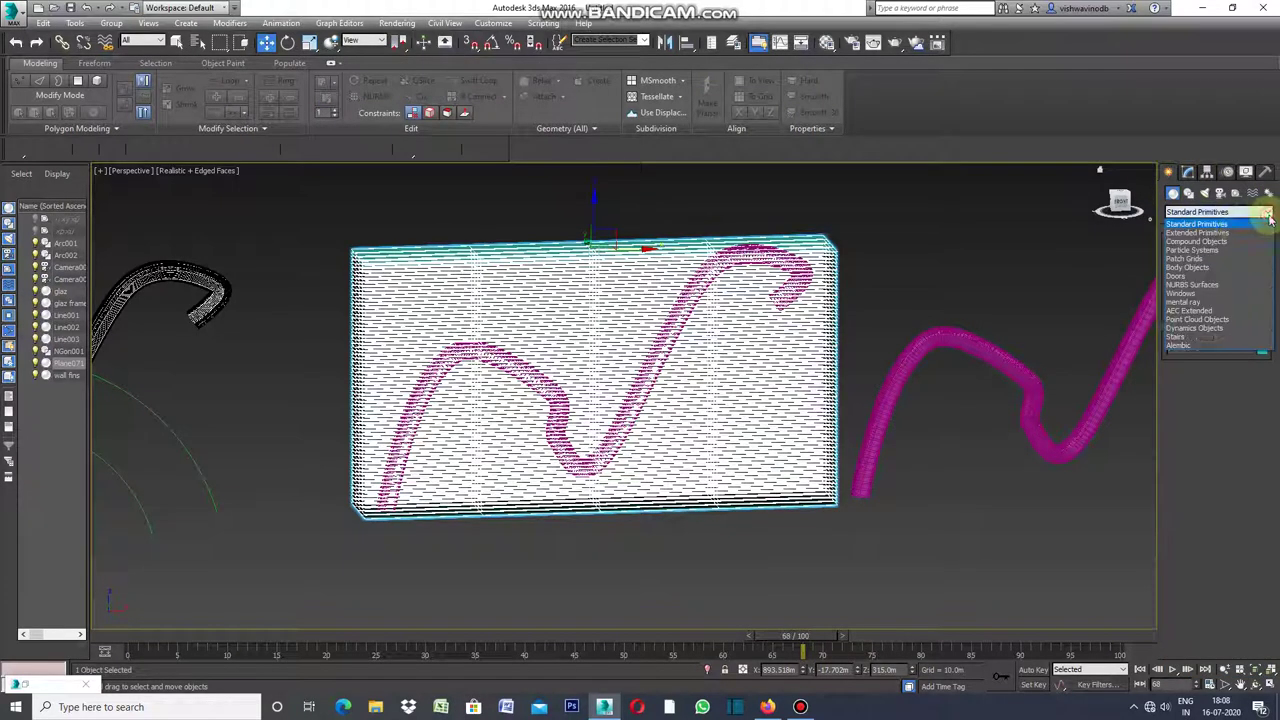
pyautogui.click(1200, 241)
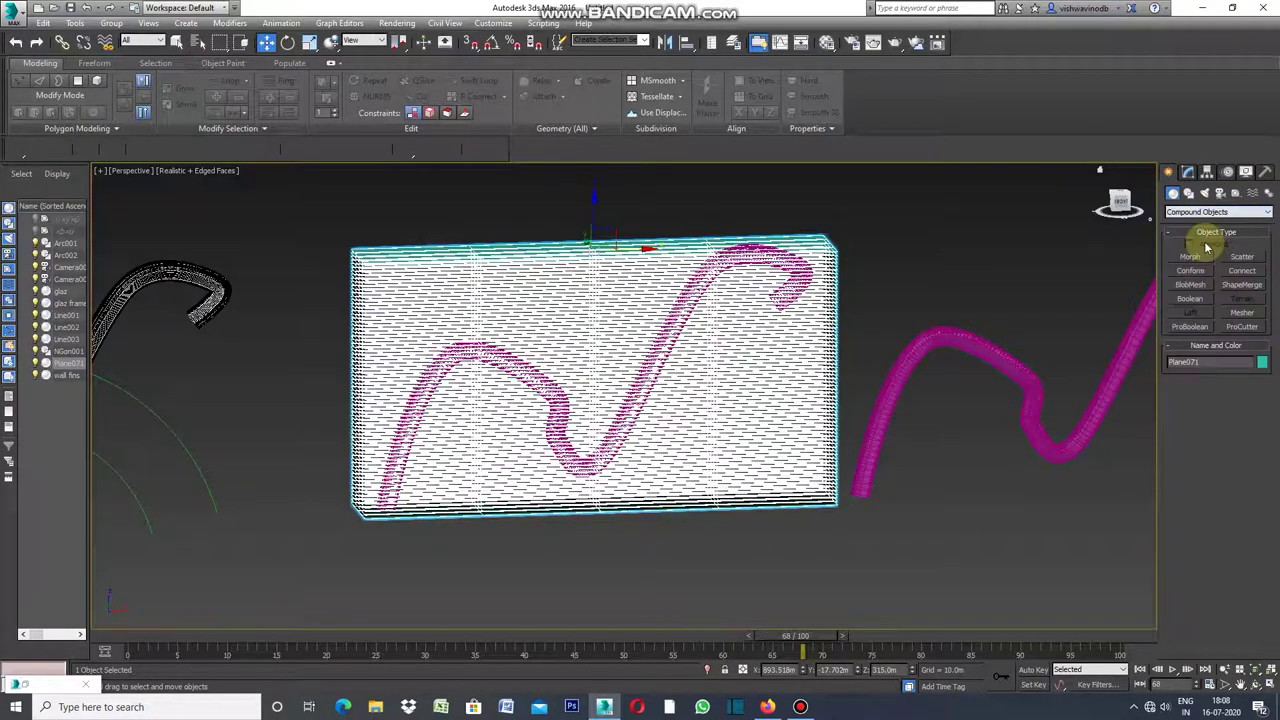
pyautogui.click(1191, 327)
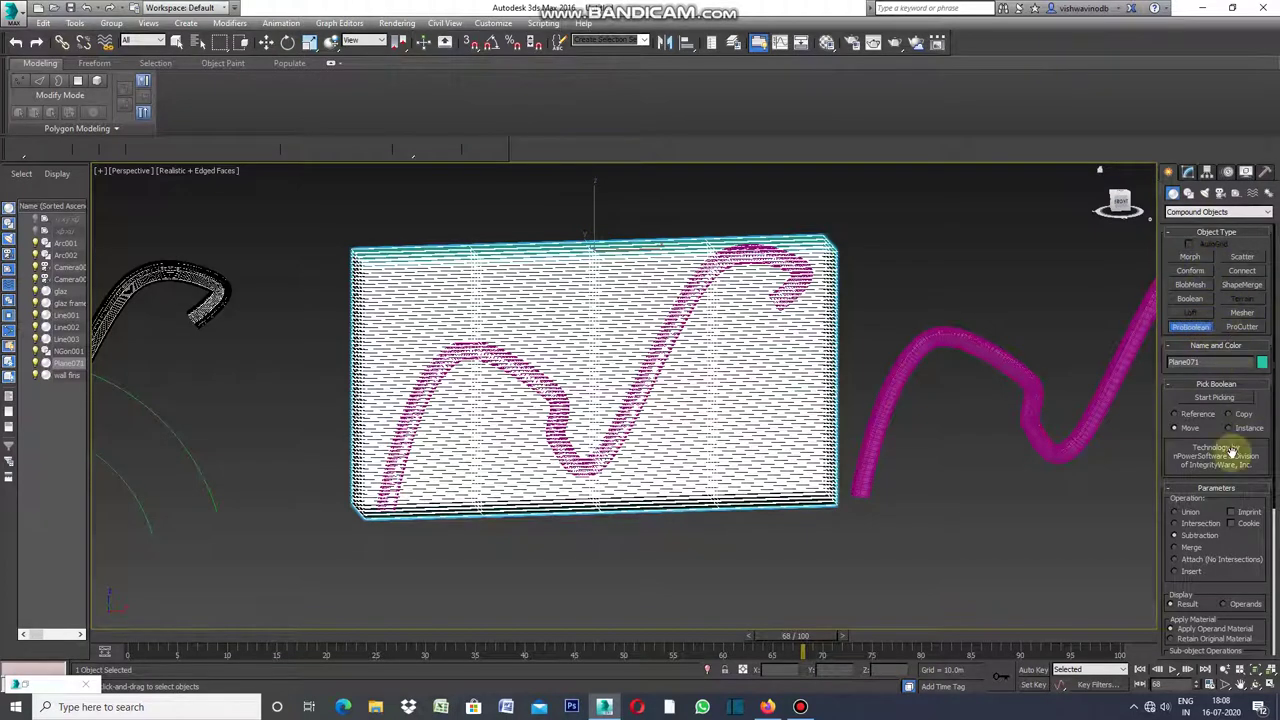
pyautogui.click(1177, 523)
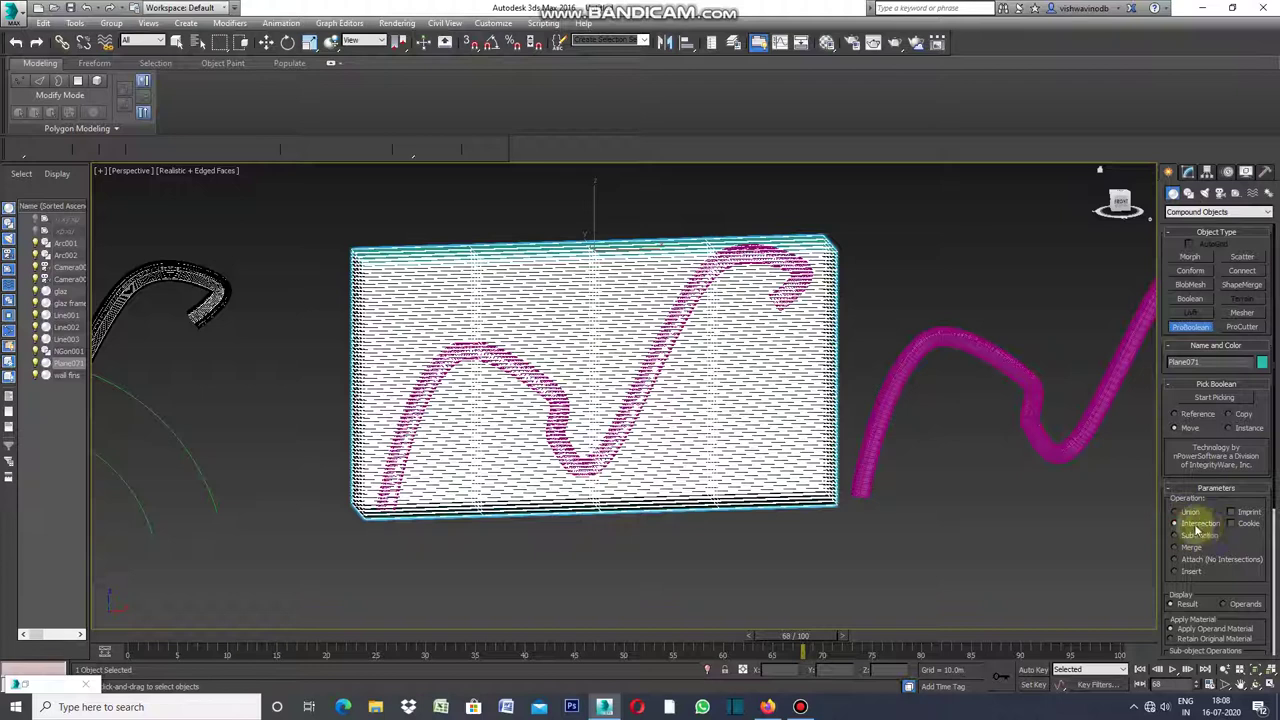
# Pick the tube Line002 as the ProBoolean operand and zoom out to check the sliced layers.
pyautogui.click(1215, 399)
pyautogui.scroll(1, 762, 255)
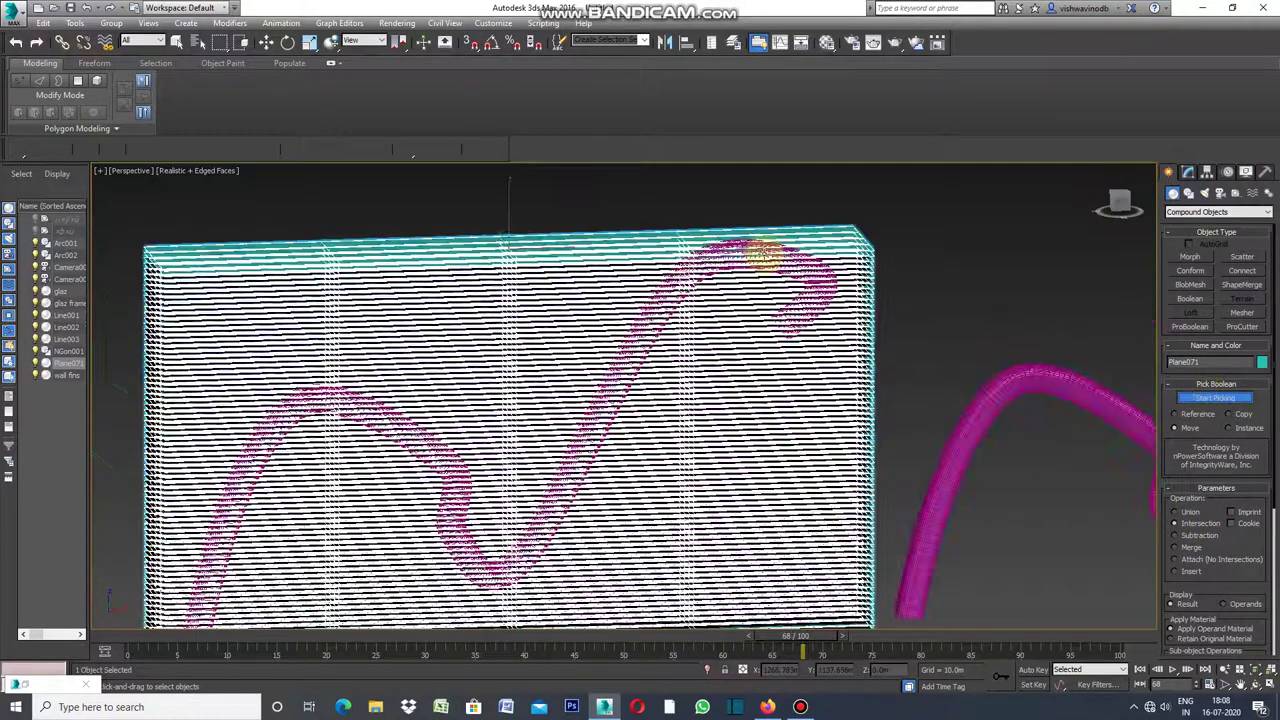
pyautogui.scroll(1, 755, 248)
pyautogui.scroll(1, 750, 245)
pyautogui.scroll(1, 744, 240)
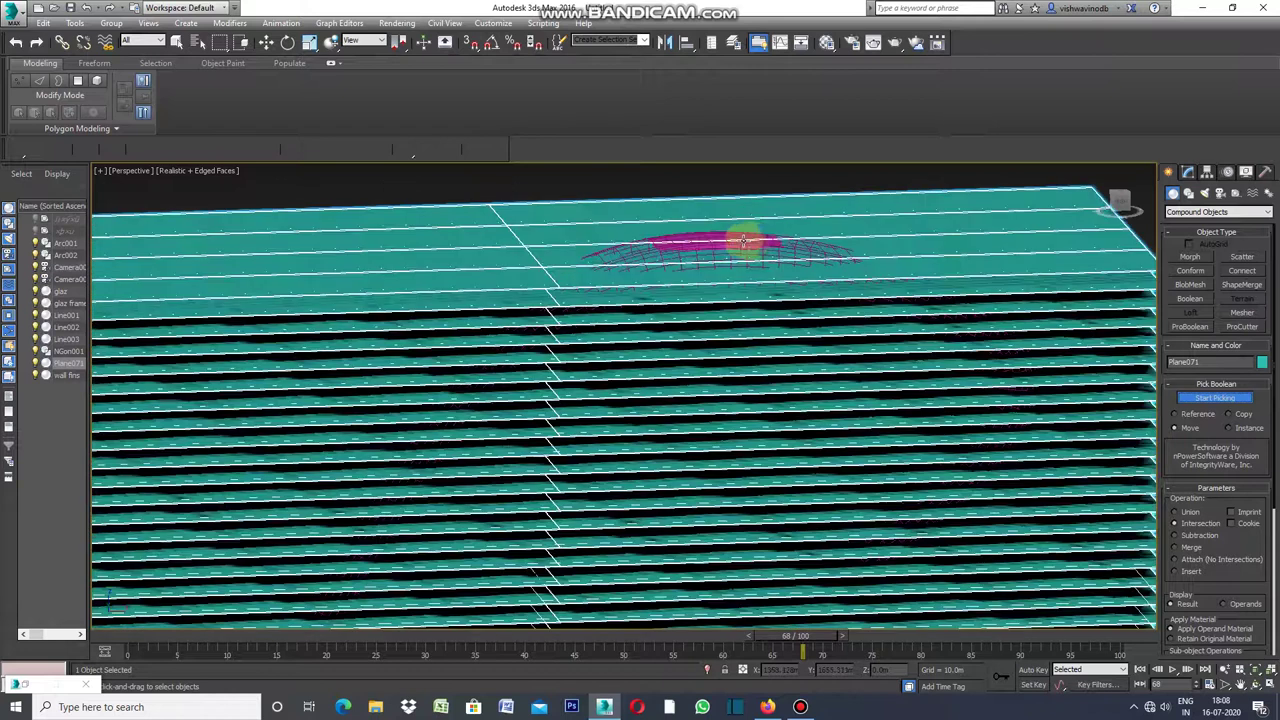
pyautogui.scroll(1, 744, 240)
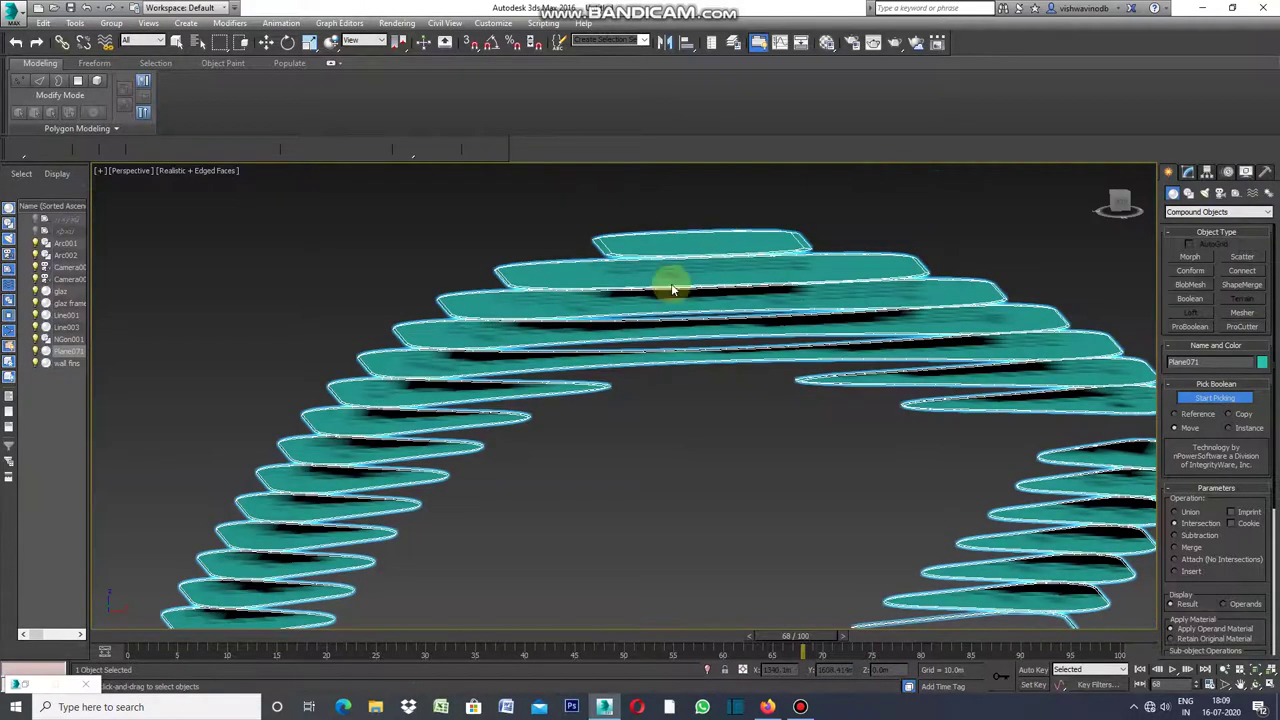
pyautogui.scroll(-5, 672, 290)
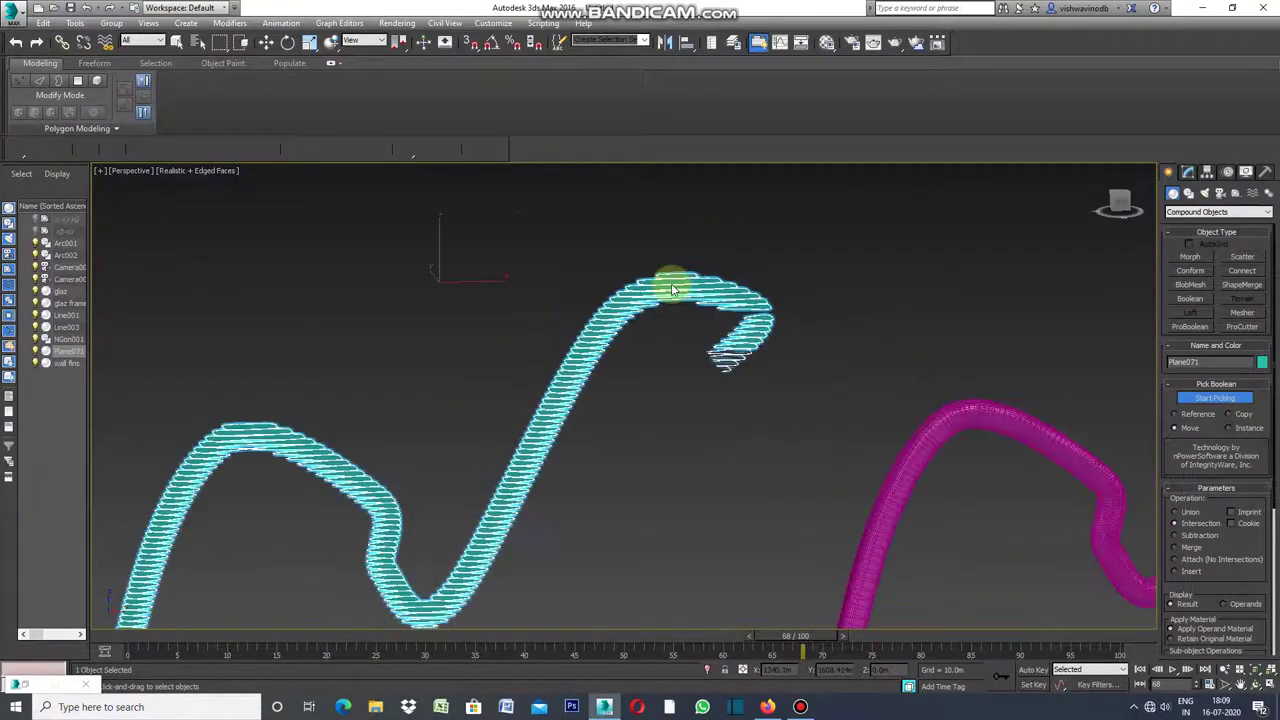
pyautogui.scroll(-3, 672, 290)
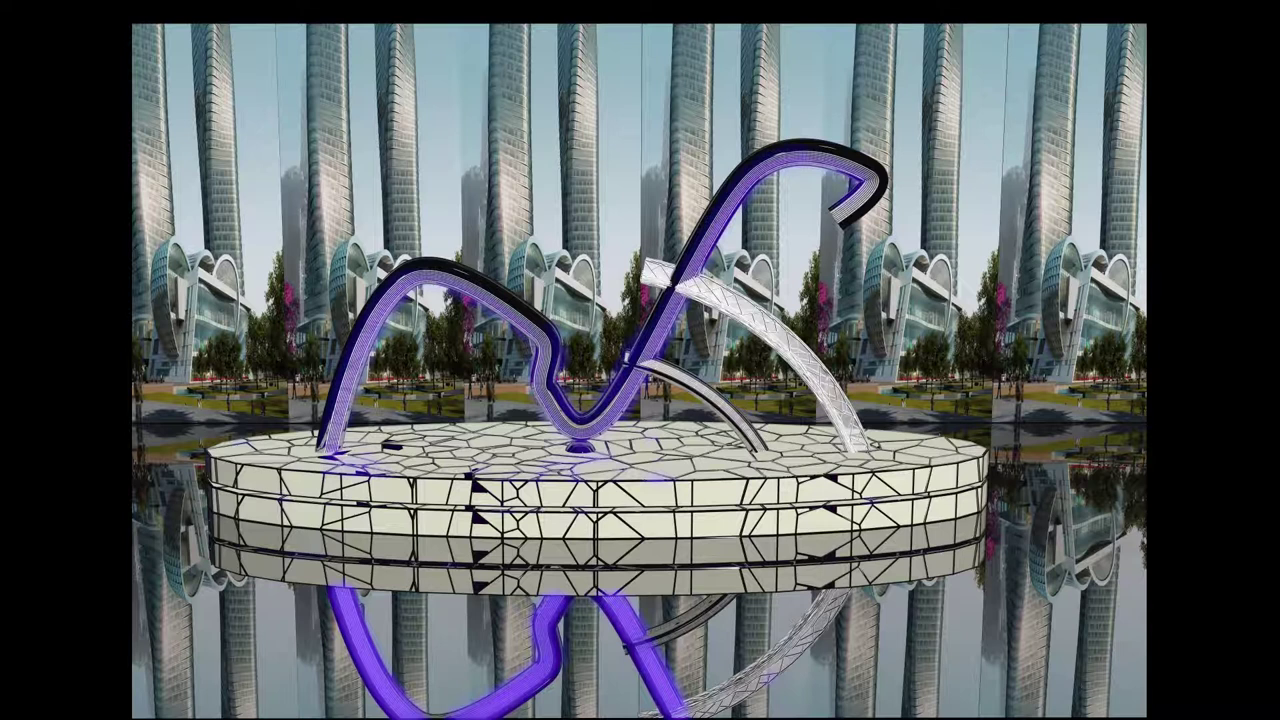